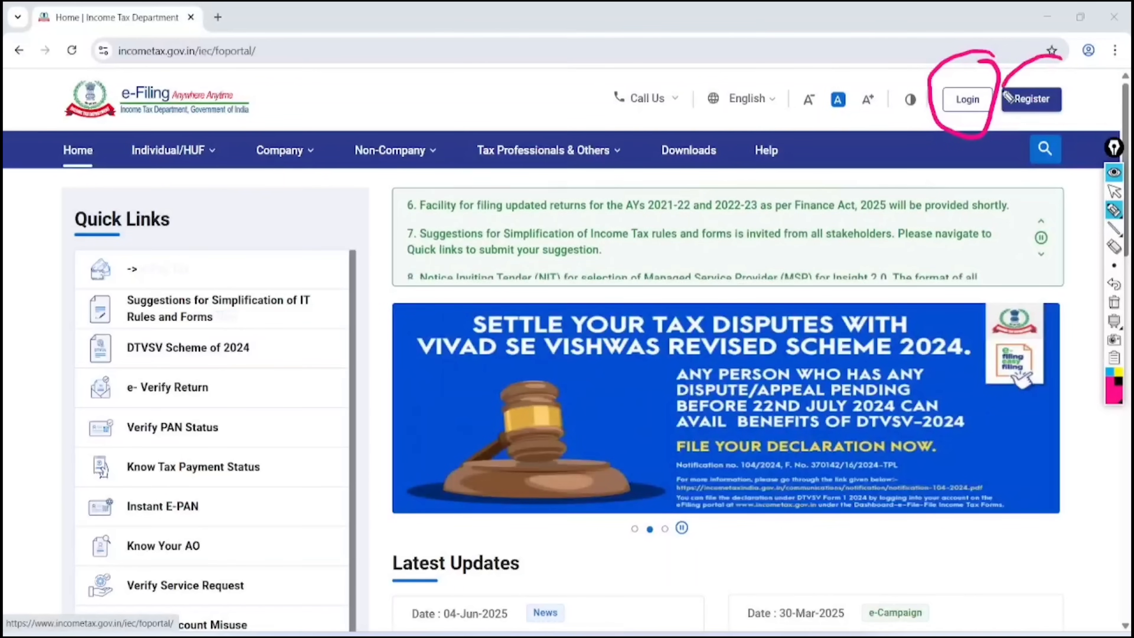
Go to the e-Filing login page and submit the PAN user ID
mouse_move(1045, 58)
mouse_down()
mouse_move(1089, 107)
mouse_move(999, 94)
mouse_move(1045, 70)
mouse_up()
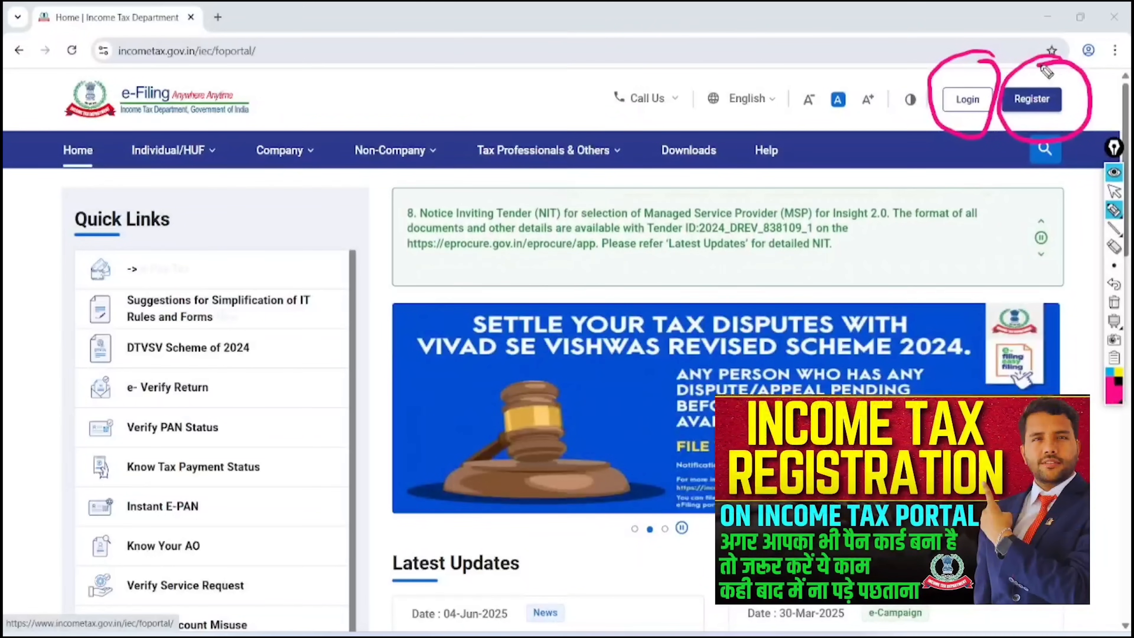
click(1113, 191)
click(1114, 302)
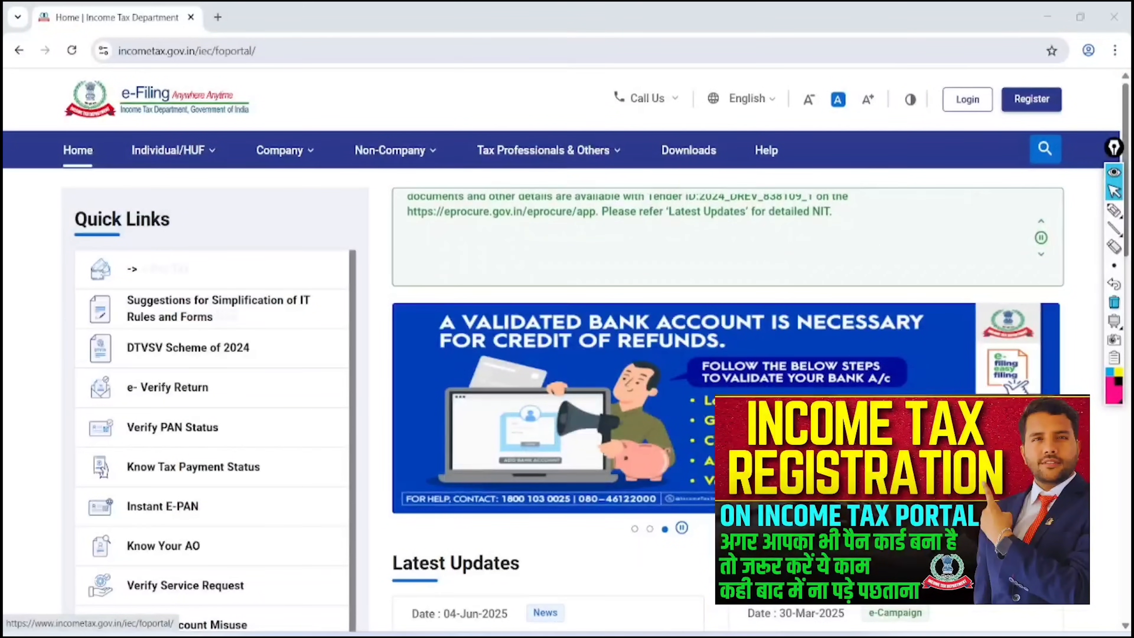
click(966, 99)
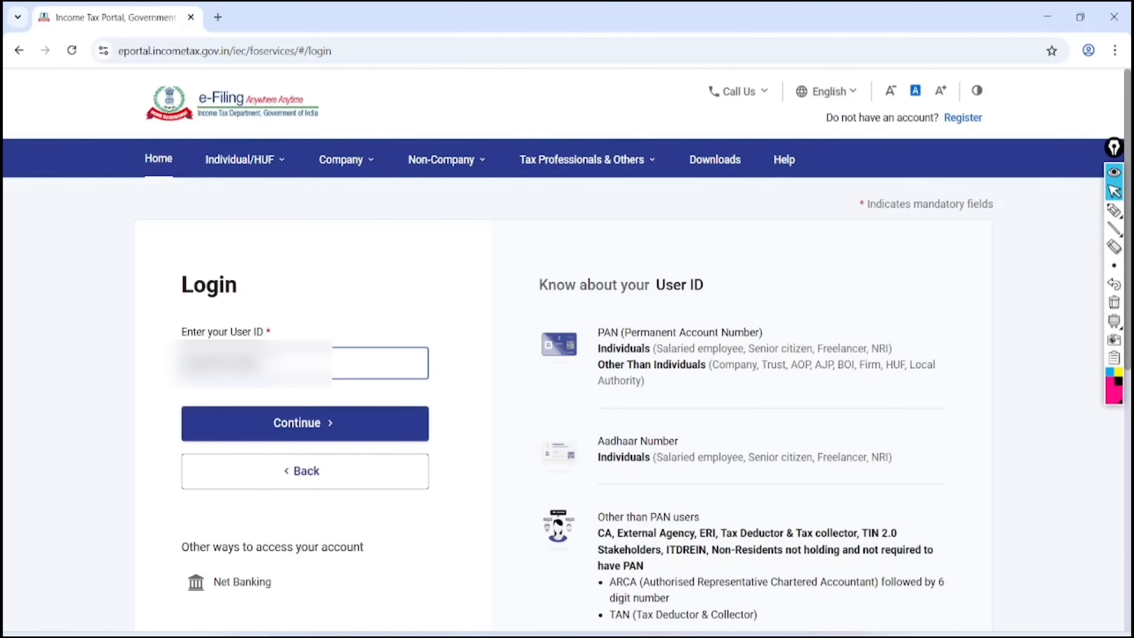
click(305, 423)
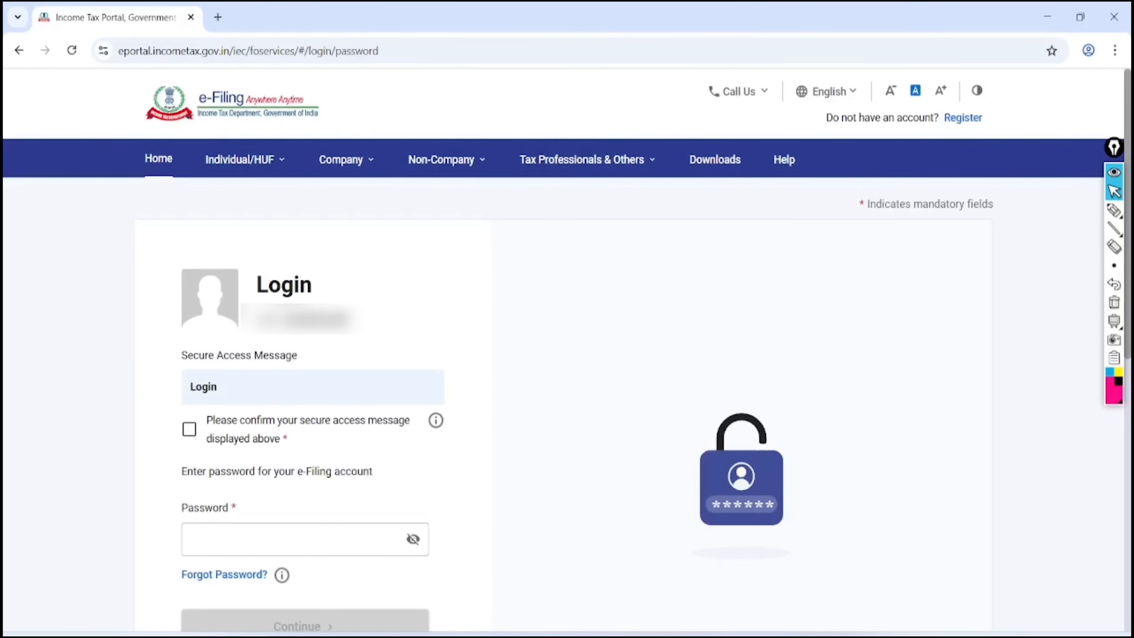
Confirm the secure access message and sign in with the account password
scroll(503, 357, down, 3)
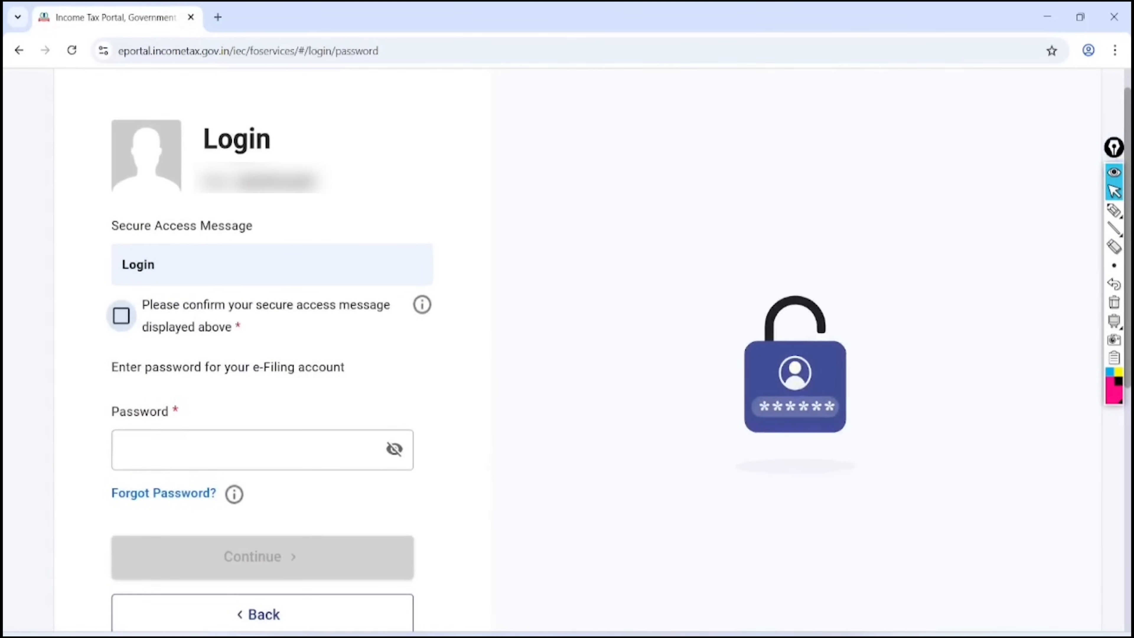
click(122, 316)
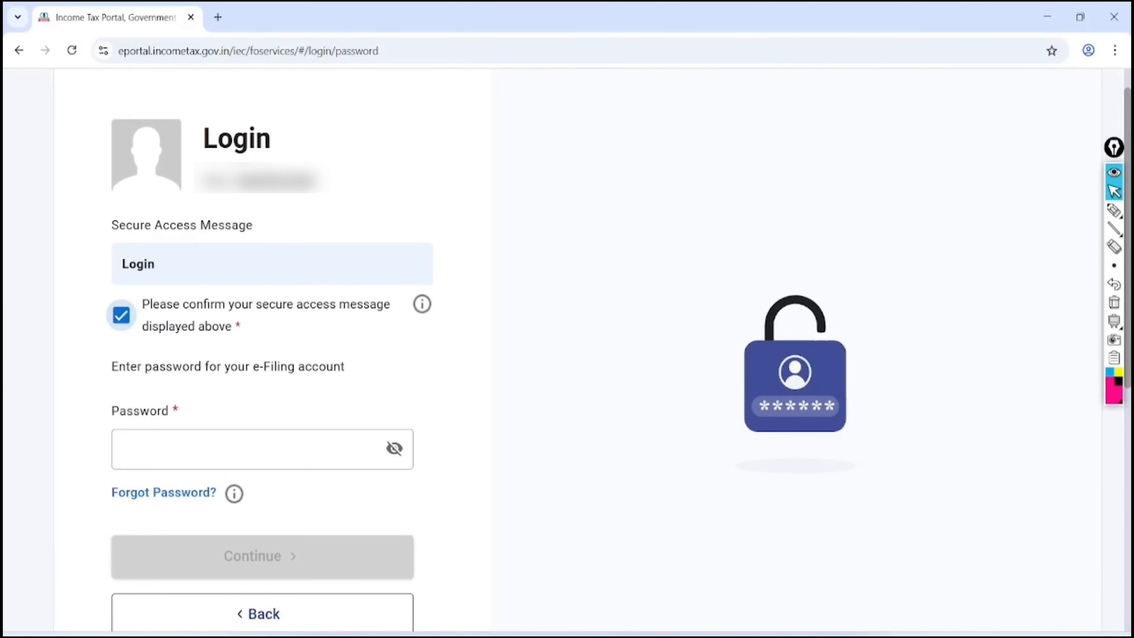
click(250, 449)
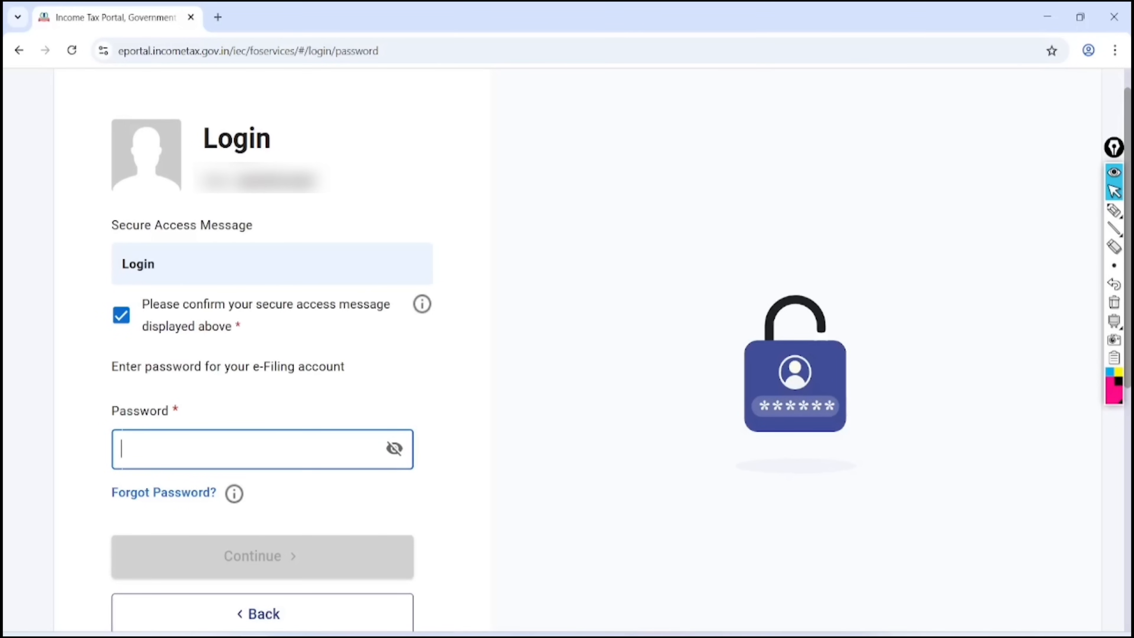
scroll(567, 353, down, 1)
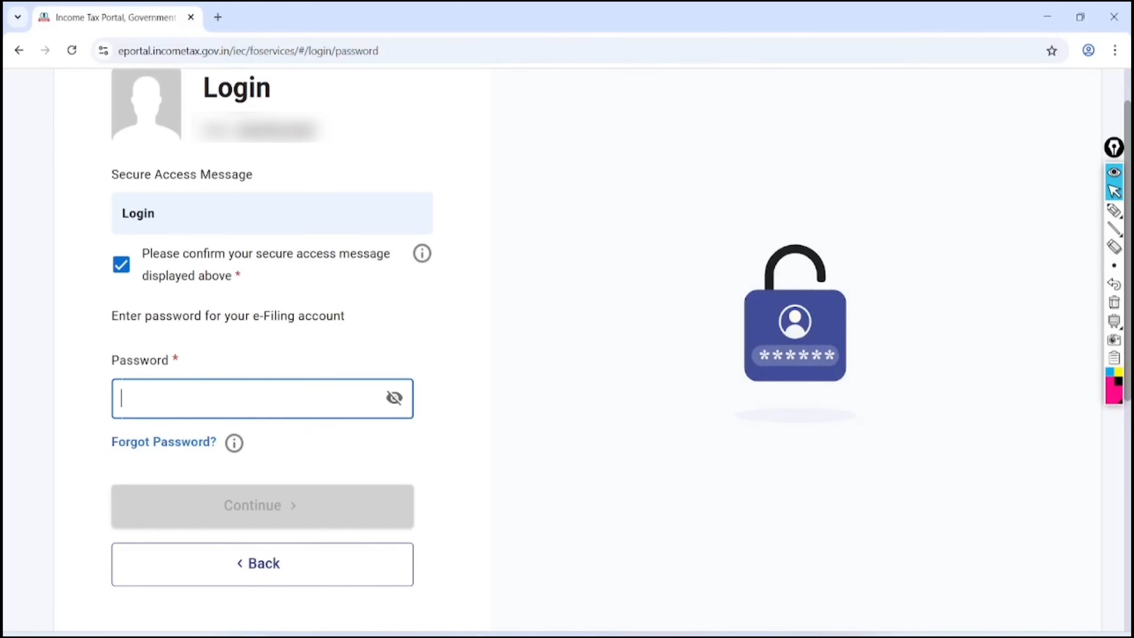
key(ctrl+v)
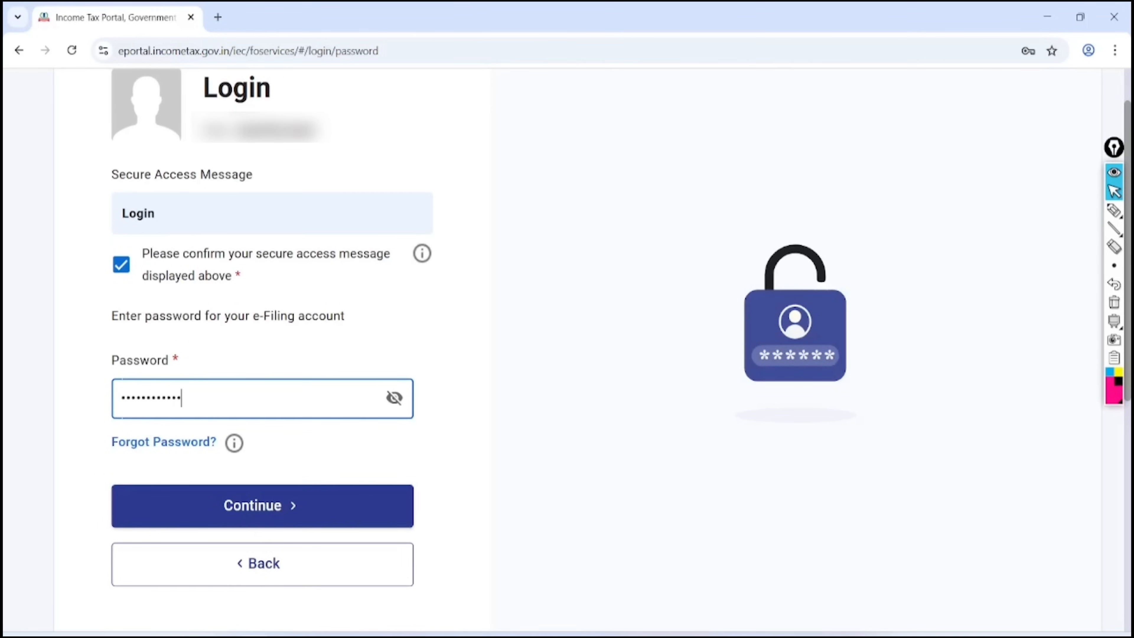
key(Return)
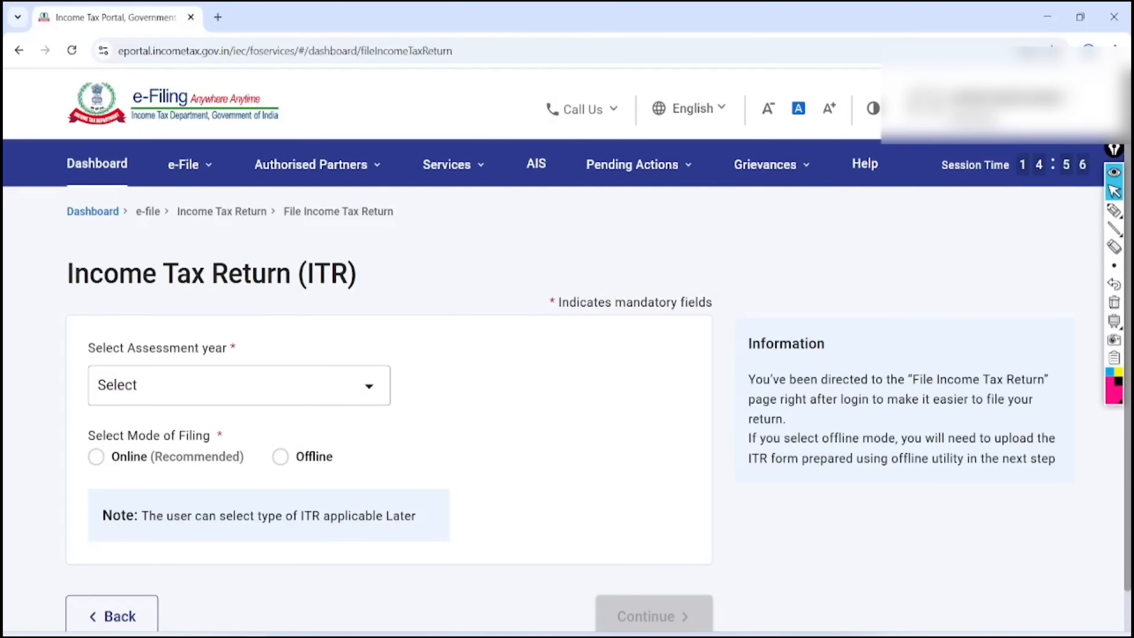
Open AIS from the top navigation and proceed to the Compliance Portal
click(1113, 210)
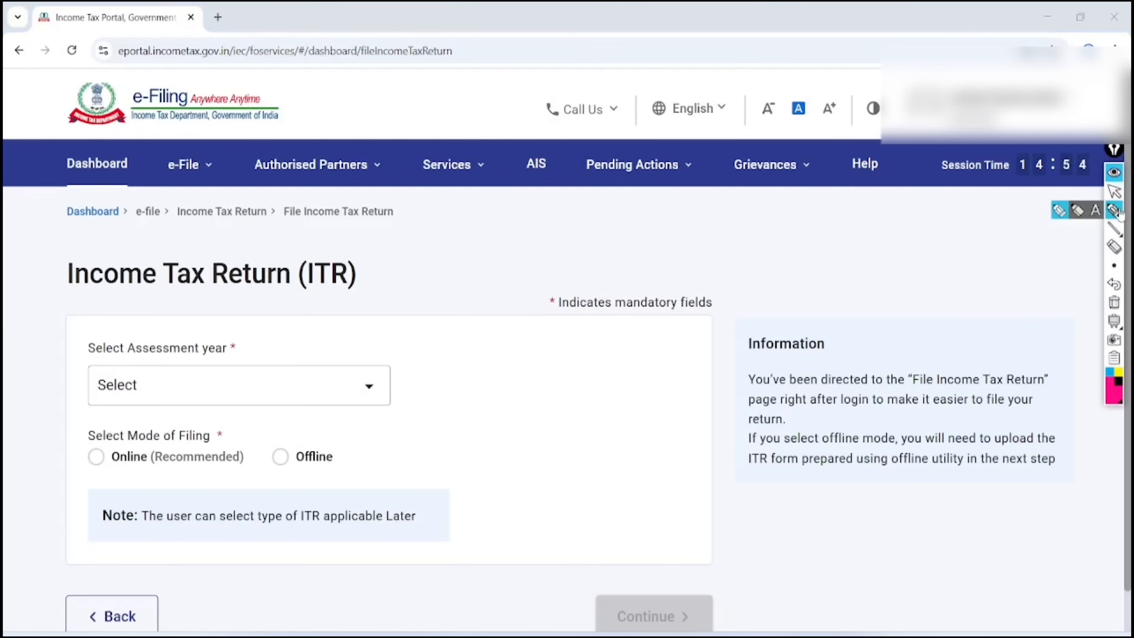
mouse_move(567, 107)
mouse_down()
mouse_move(600, 172)
mouse_move(524, 131)
mouse_up()
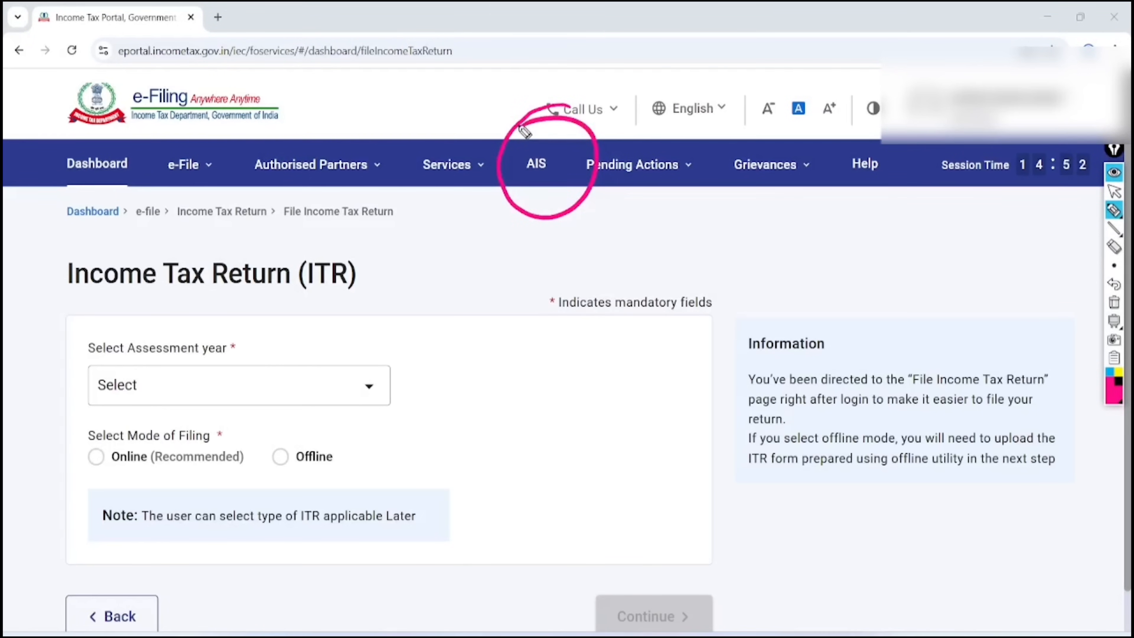
click(1114, 302)
click(1113, 191)
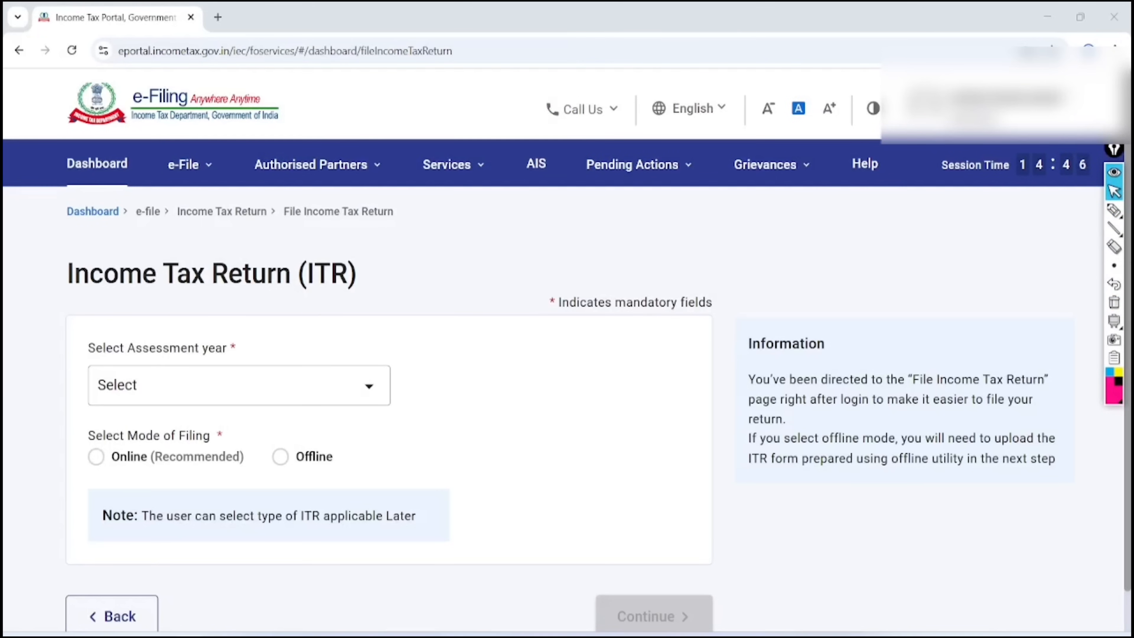
click(536, 163)
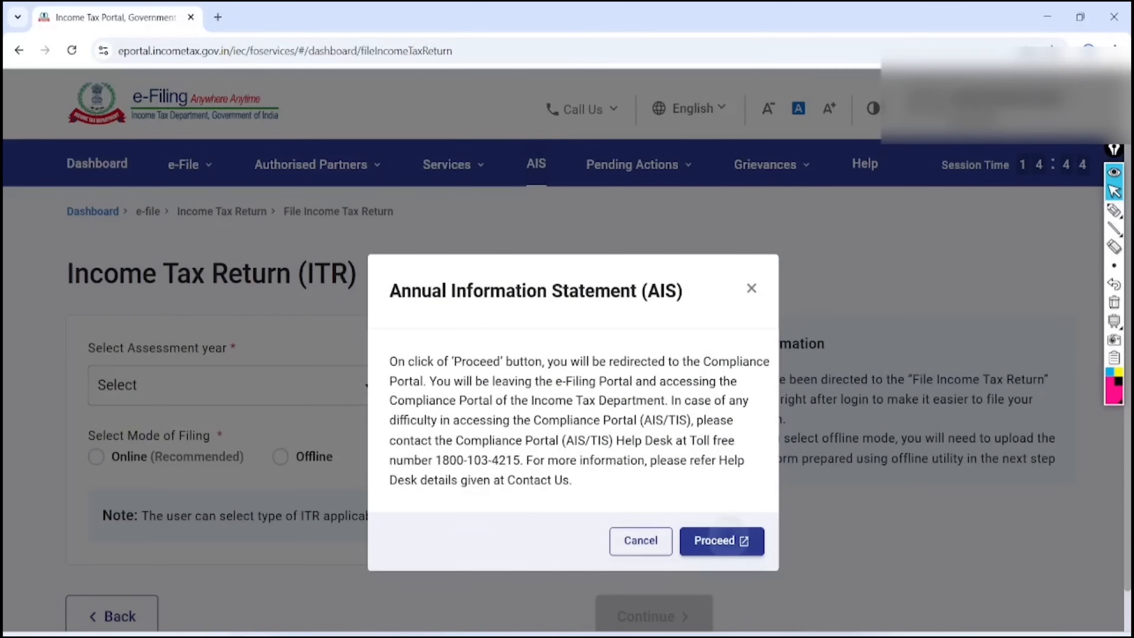
click(722, 541)
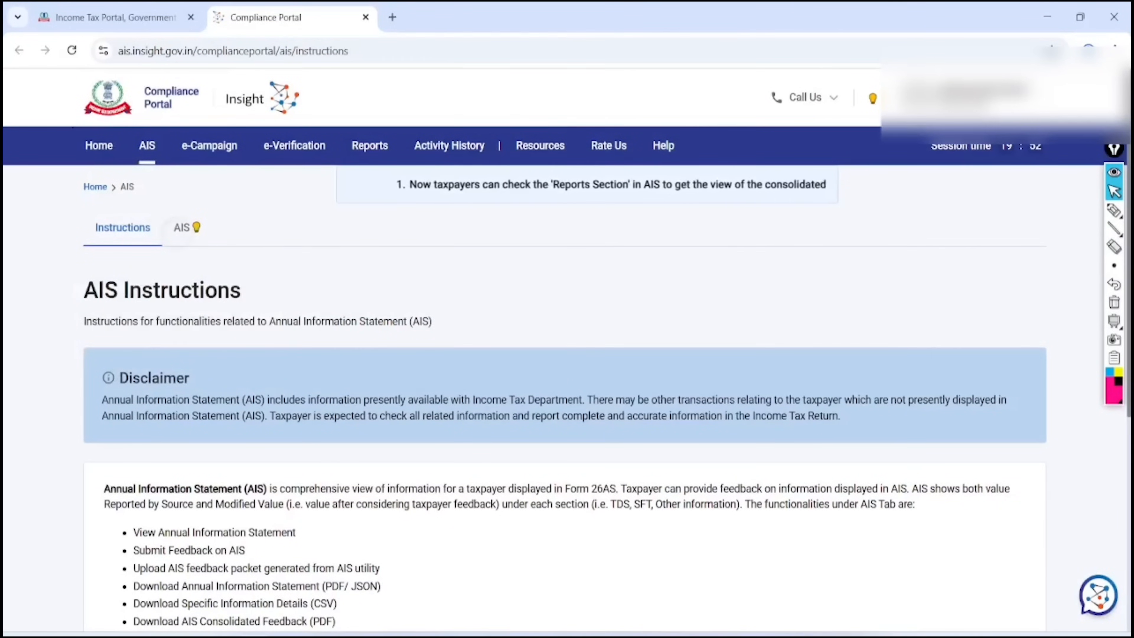
Open the AIS tab, keep F.Y. 2024-25, and show the Taxpayer Information Summary
click(178, 232)
click(744, 287)
click(736, 325)
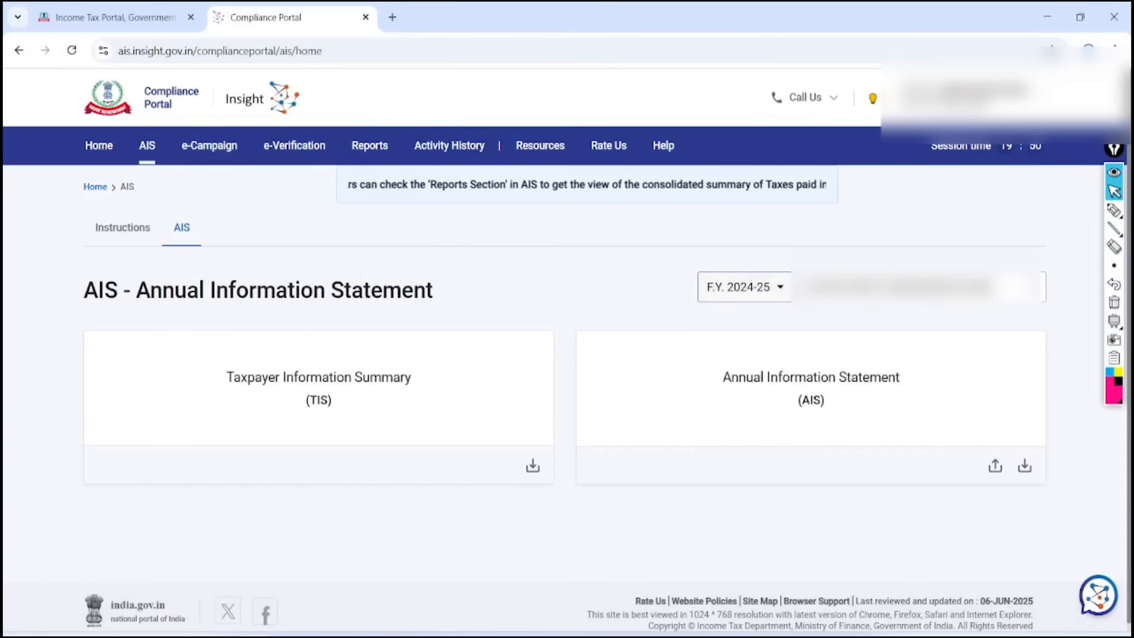
click(318, 384)
scroll(567, 313, down, 3)
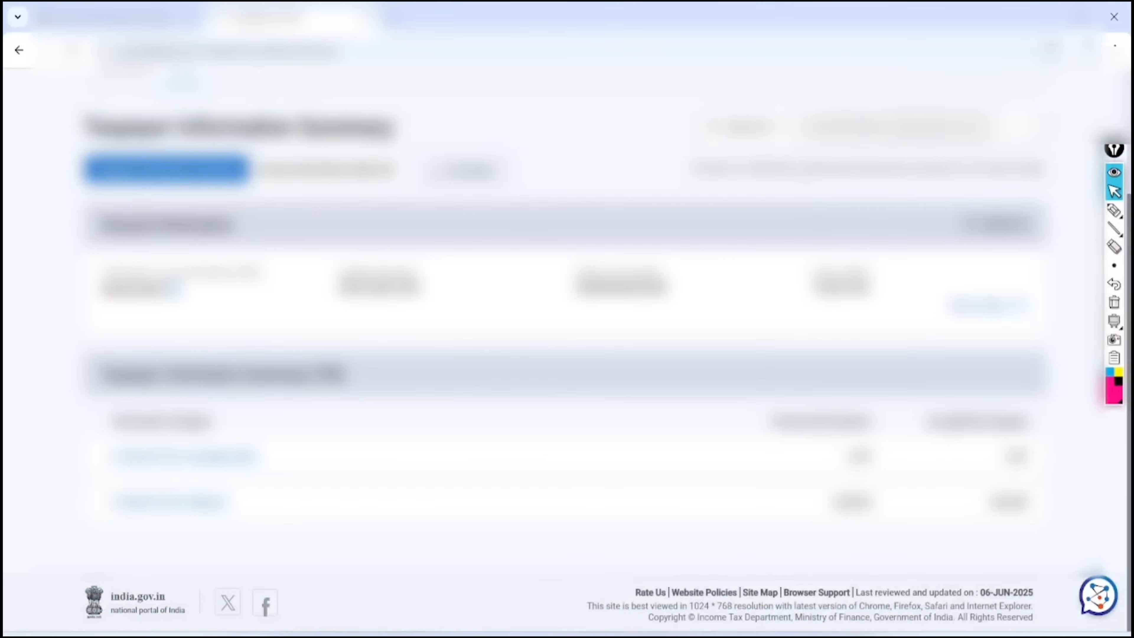
Mark the savings interest 1,557 and deposit interest 3,56,039 entries on screen
click(1115, 210)
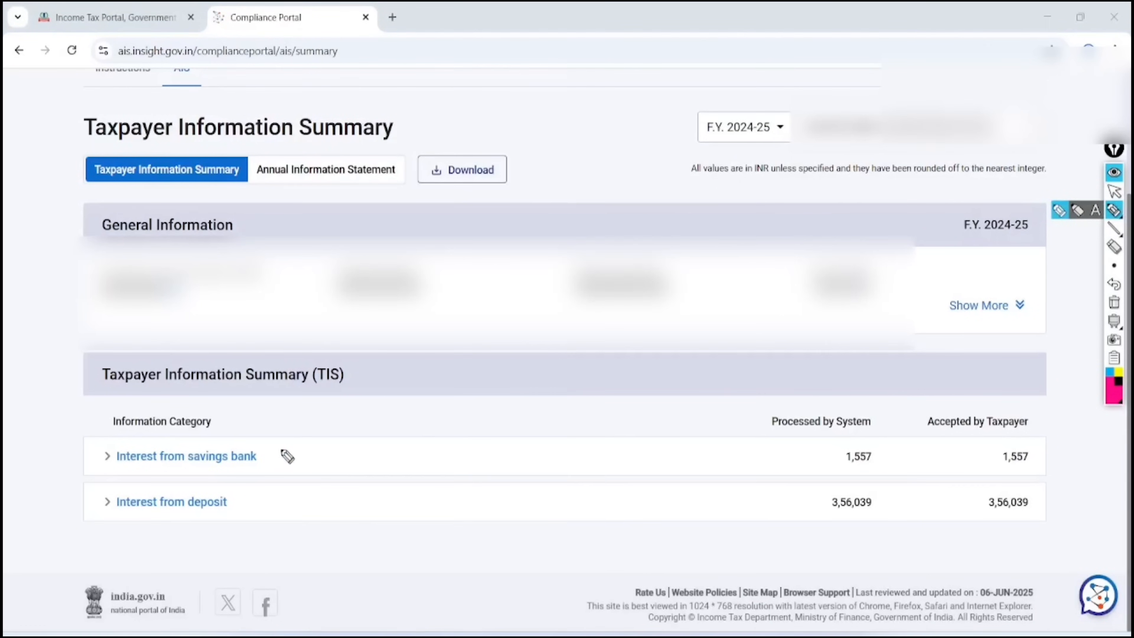
drag(280, 443, 422, 402)
drag(276, 494, 423, 456)
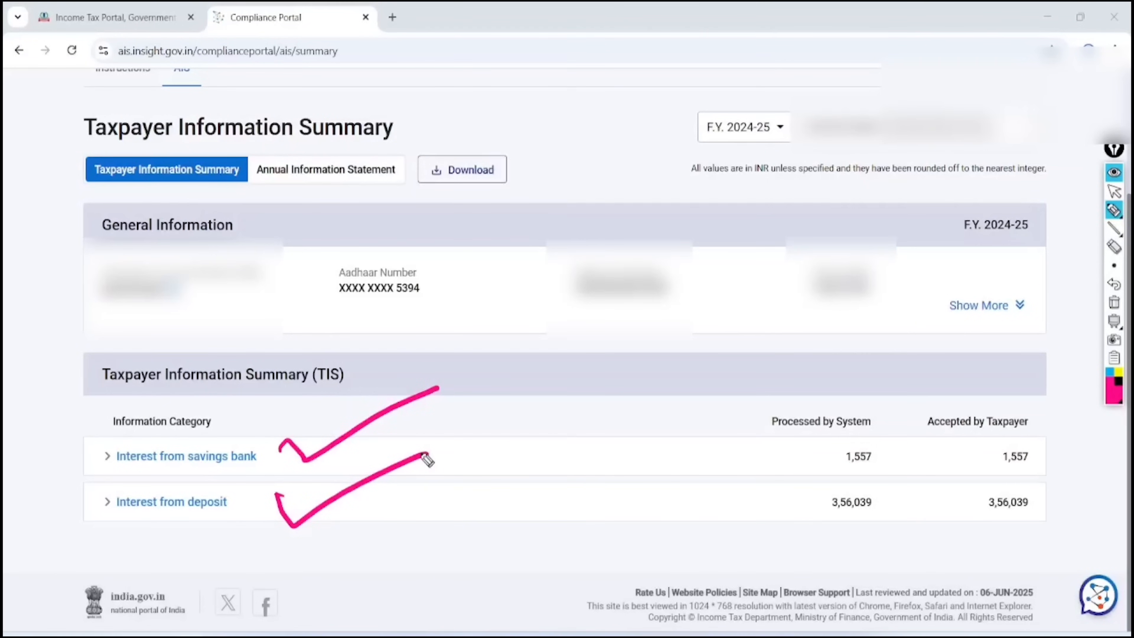
mouse_move(468, 204)
mouse_down()
mouse_move(479, 246)
mouse_move(528, 267)
mouse_move(505, 340)
mouse_move(558, 351)
mouse_move(563, 370)
mouse_up()
click(508, 302)
mouse_move(504, 145)
mouse_down()
mouse_move(611, 339)
mouse_move(487, 170)
mouse_up()
drag(713, 159, 691, 232)
drag(732, 236, 718, 268)
mouse_move(719, 310)
mouse_down()
mouse_move(745, 297)
mouse_move(734, 346)
mouse_up()
mouse_move(762, 156)
mouse_down()
mouse_move(724, 100)
mouse_move(754, 104)
mouse_up()
mouse_move(777, 230)
mouse_down()
mouse_move(794, 277)
mouse_move(877, 224)
mouse_up()
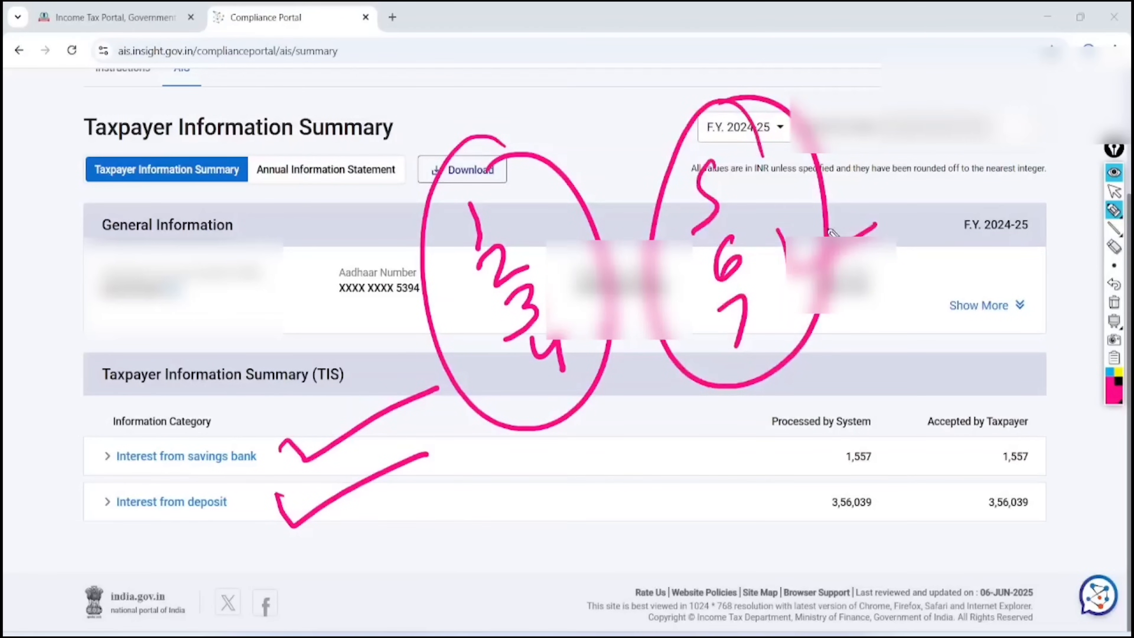
mouse_move(486, 194)
mouse_down()
mouse_move(520, 197)
mouse_move(606, 126)
mouse_up()
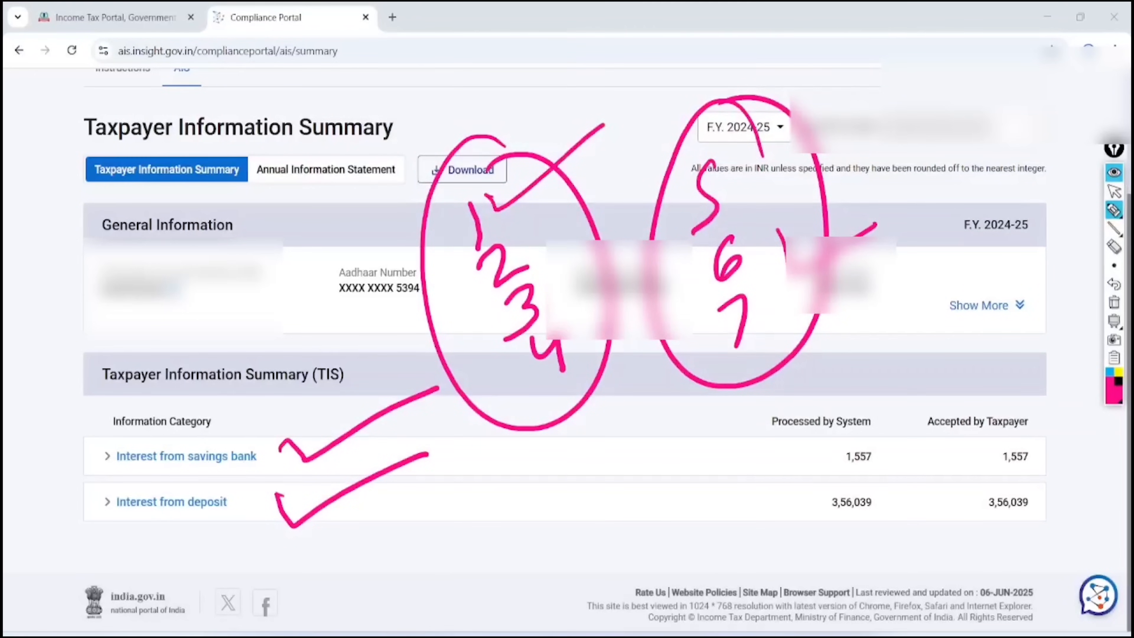
Clear the annotations and return to the e-Filing portal tab
click(1114, 191)
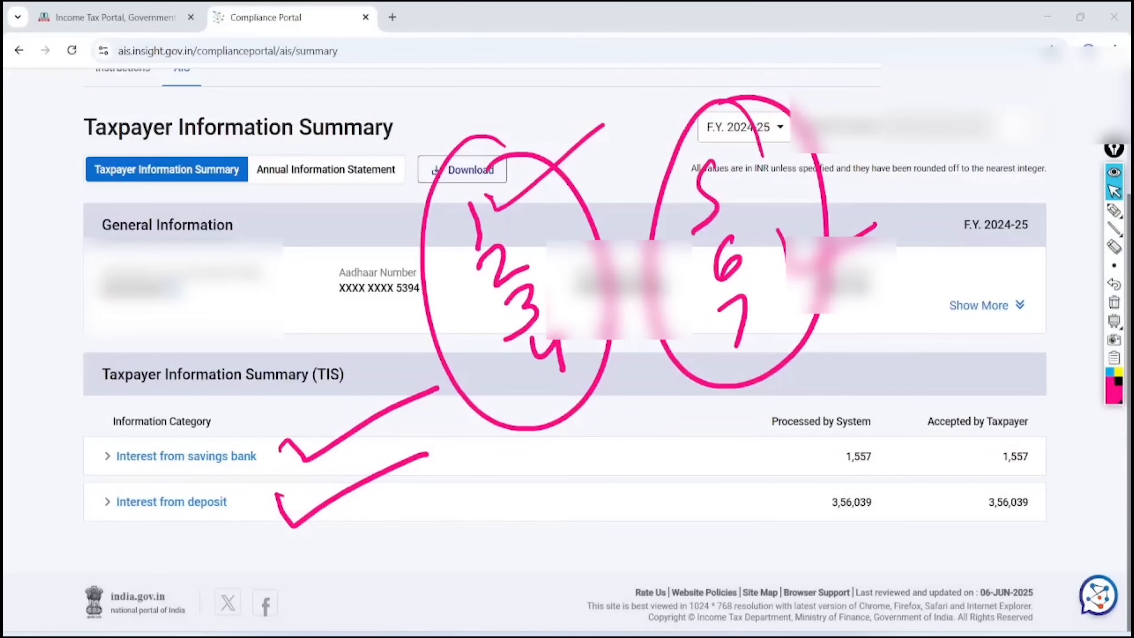
click(1114, 302)
click(1114, 210)
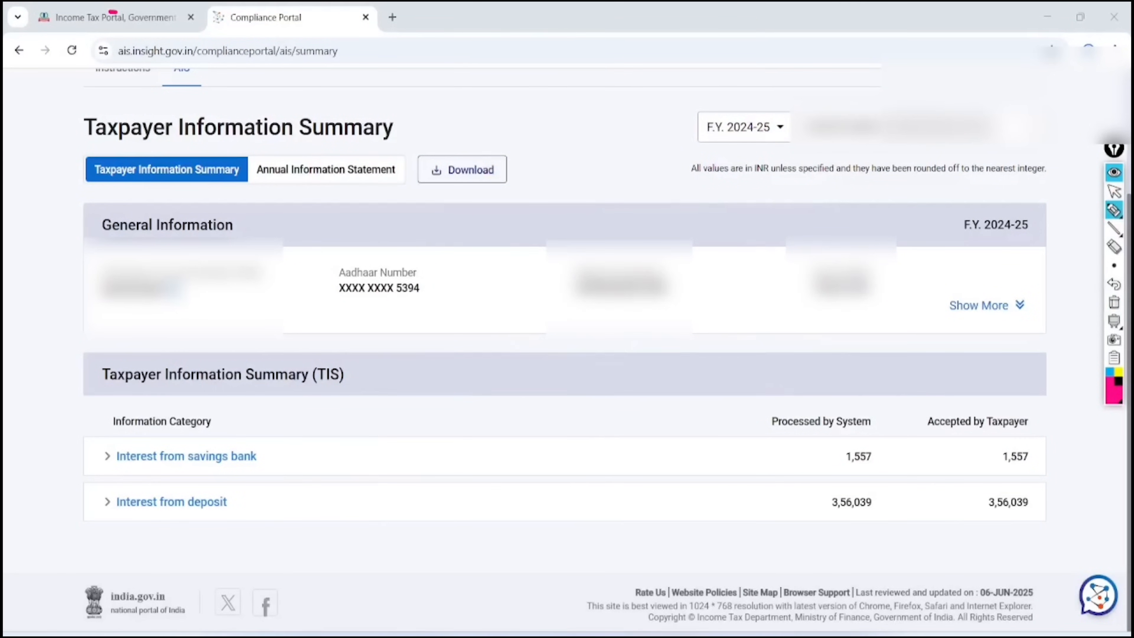
key(Escape)
click(113, 13)
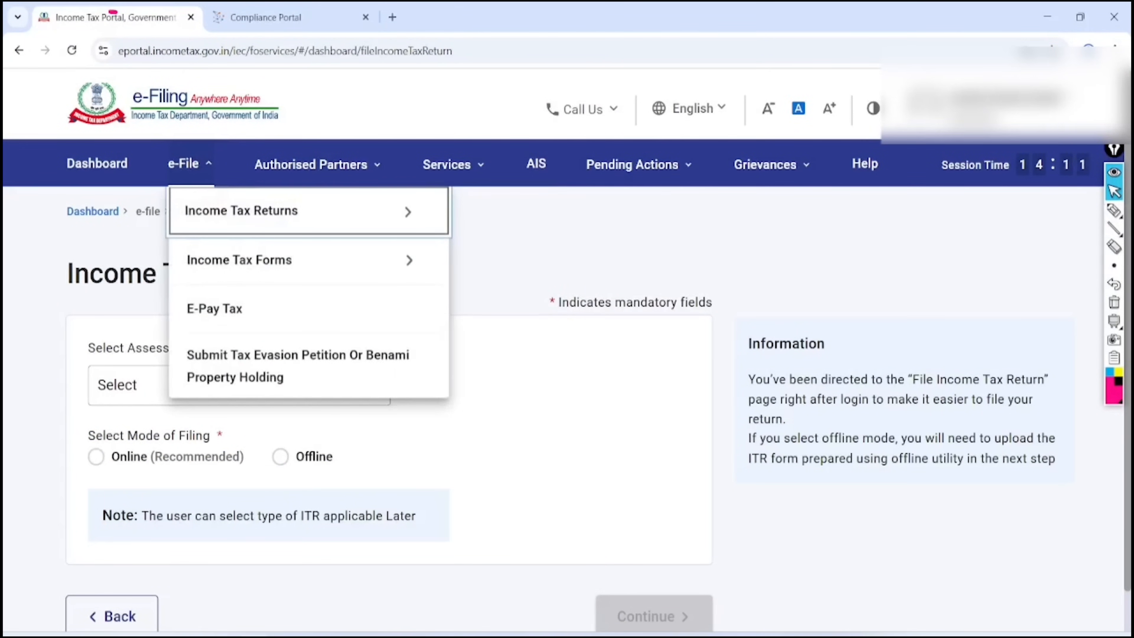
Go to View Form 26AS on TRACES, accepting the Form 16/16A terms
key(Right)
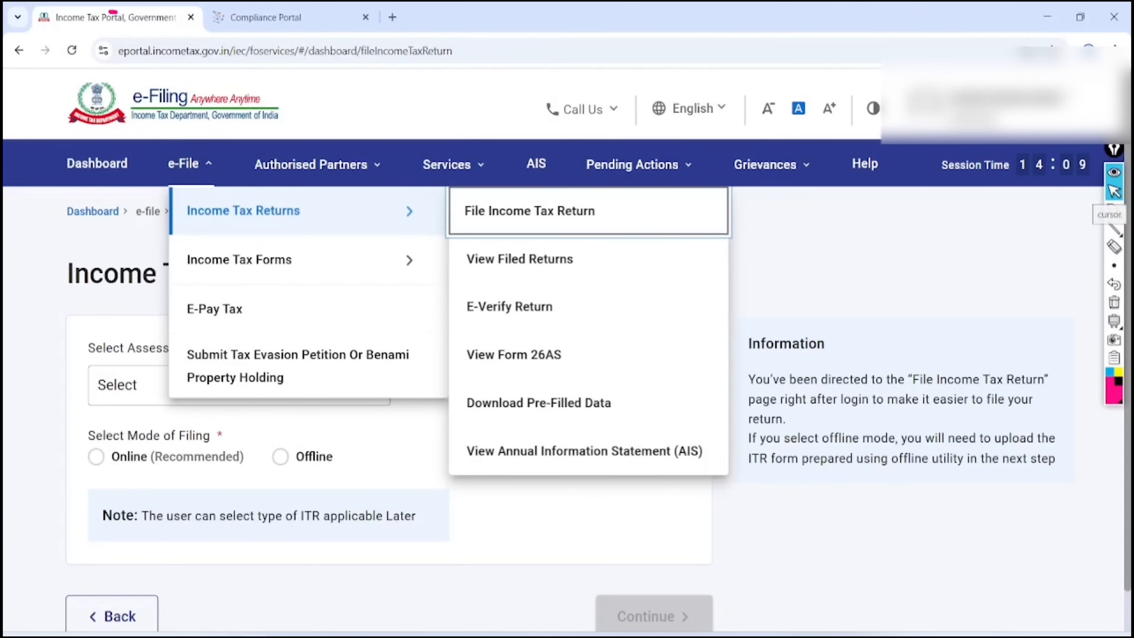
key(Down)
key(Down)
key(Down)
key(Return)
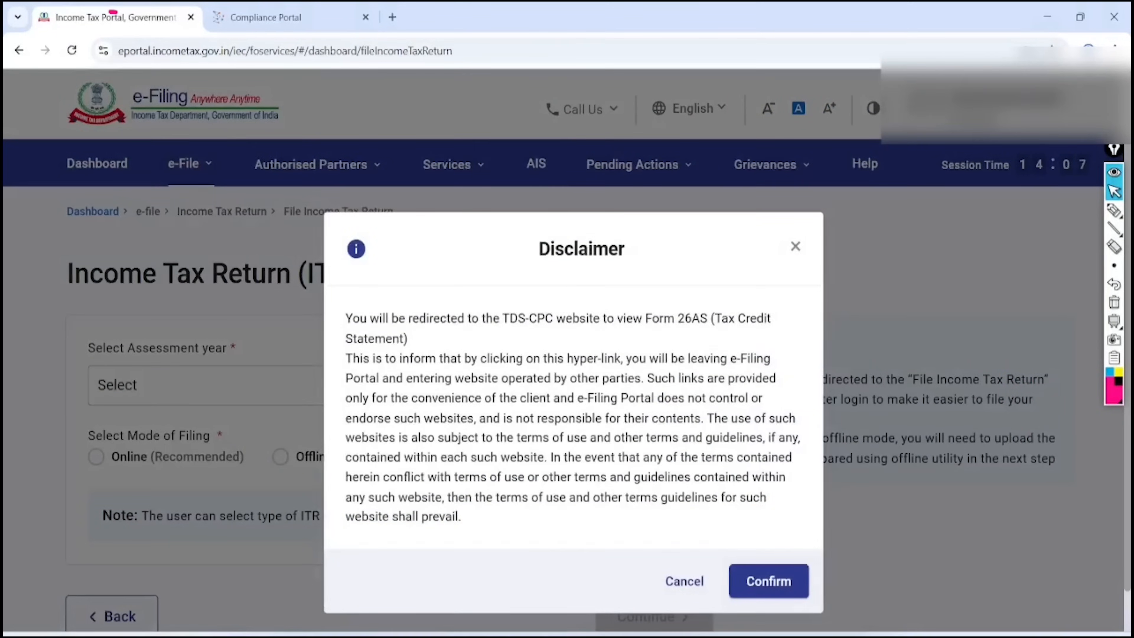
key(Return)
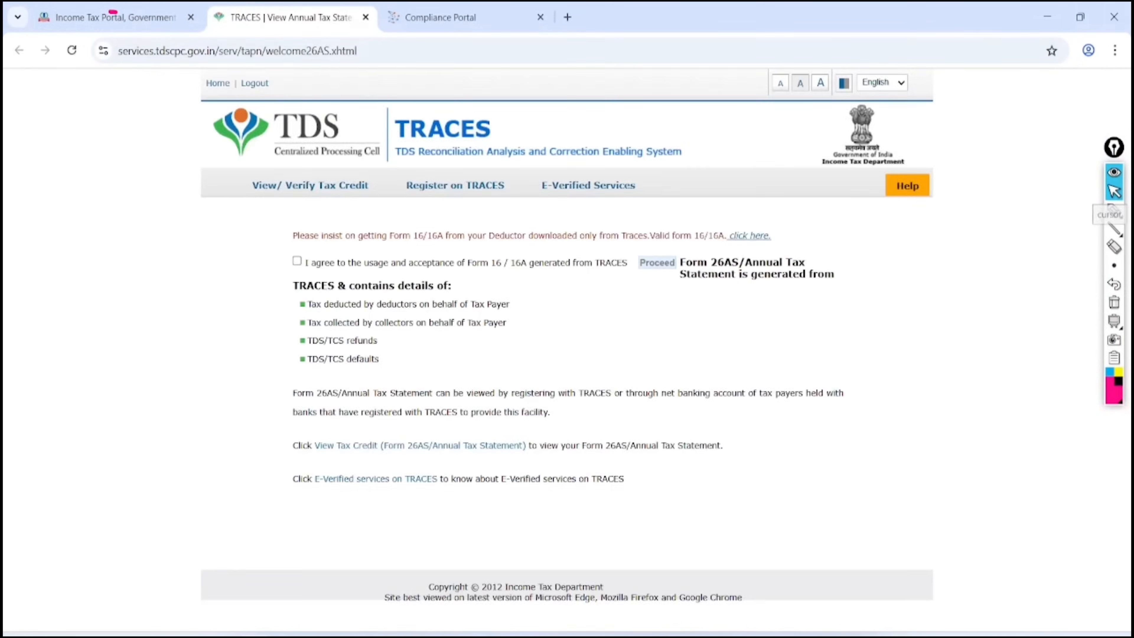
scroll(527, 370, up, 3)
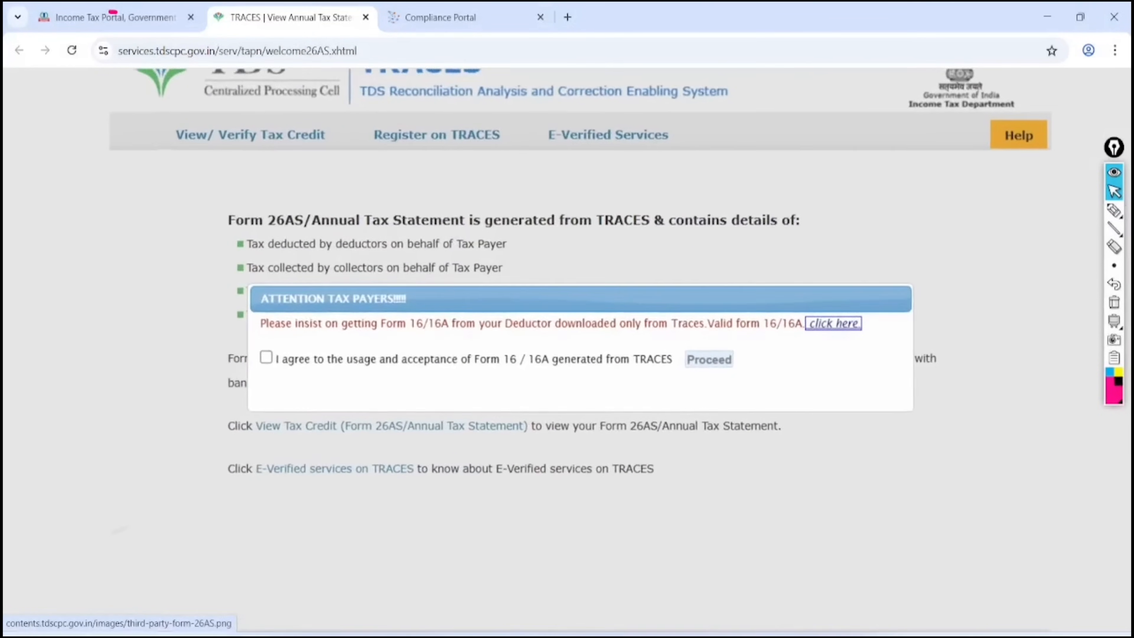
key(Tab)
key(space)
key(Tab)
key(Return)
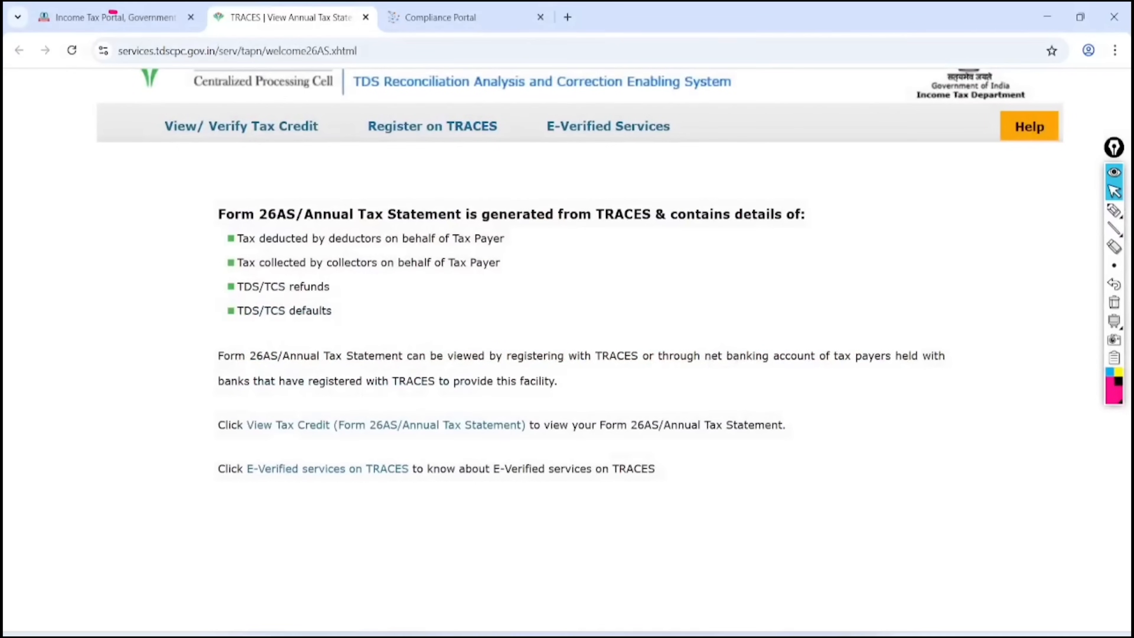
key(Tab)
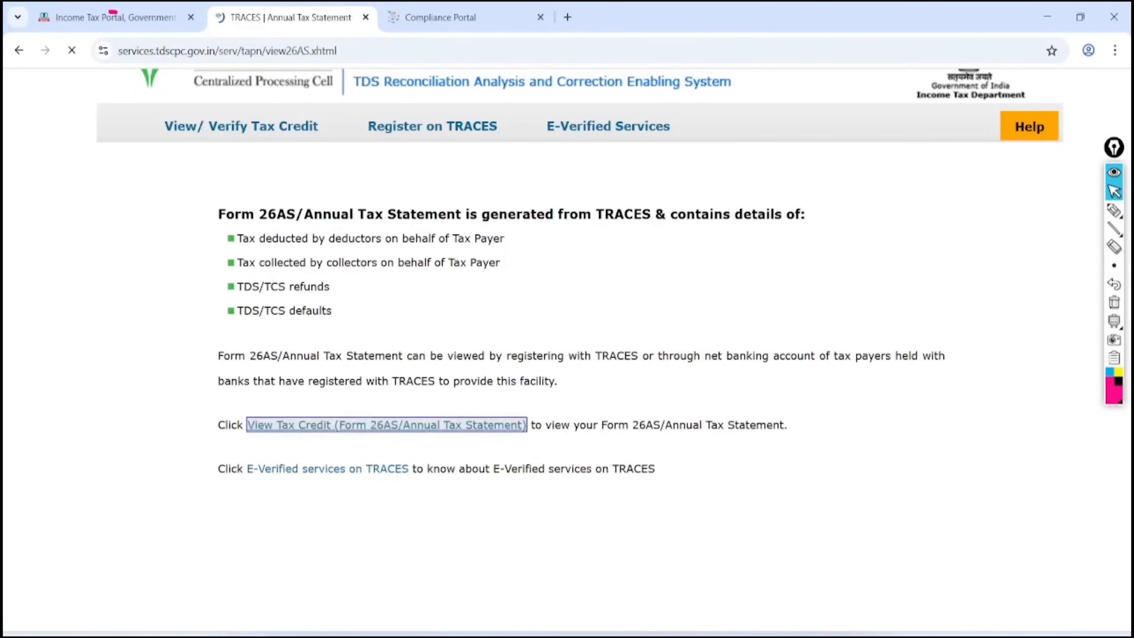
key(Return)
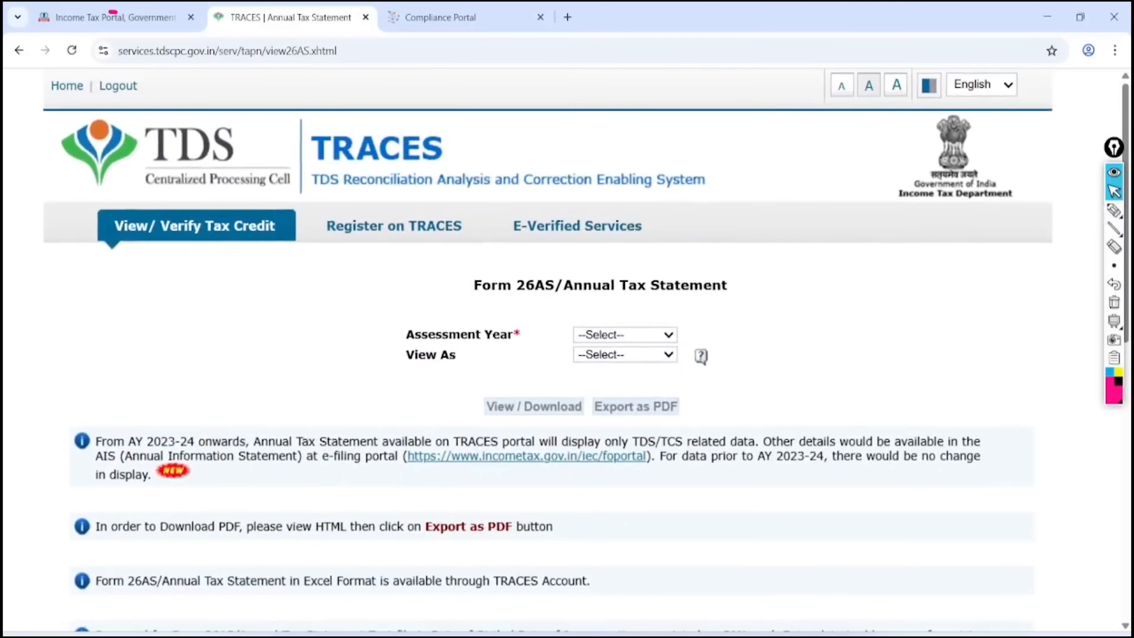
View the Form 26AS for assessment year 2025-26 as HTML
click(618, 264)
scroll(599, 313, up, 3)
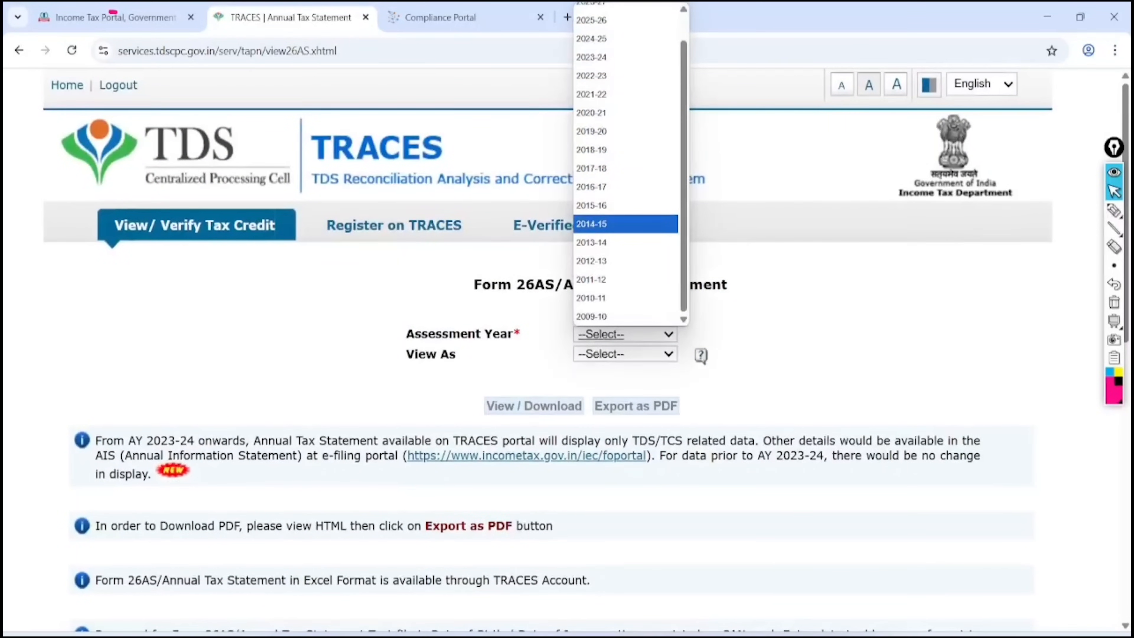
key(Return)
key(Tab)
key(alt+Down)
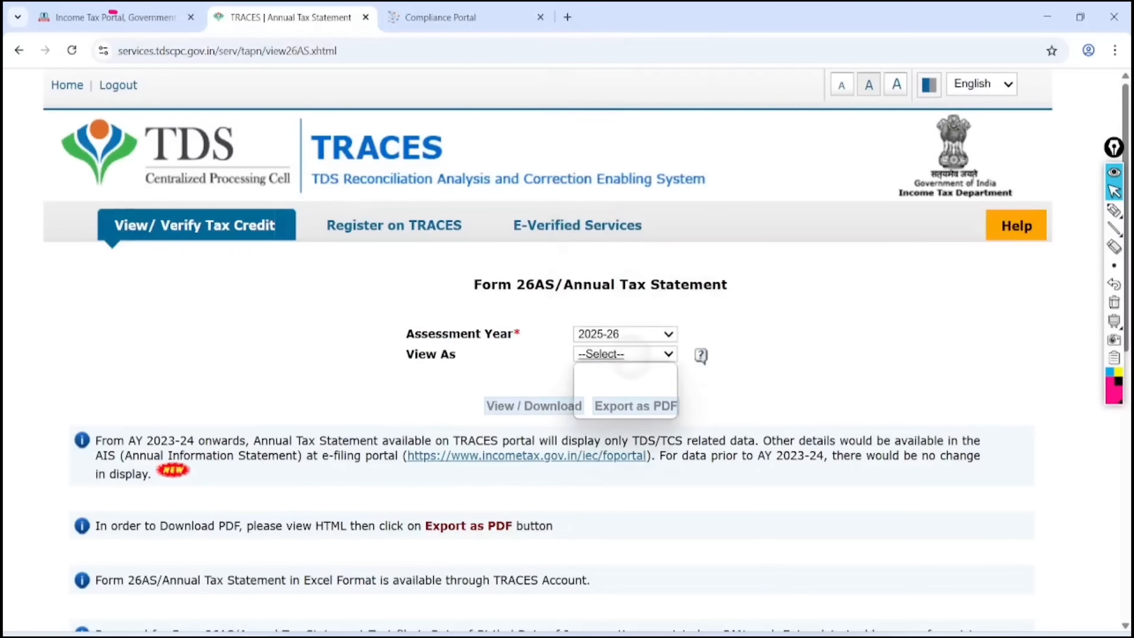
key(Down)
key(Return)
key(Tab)
key(Return)
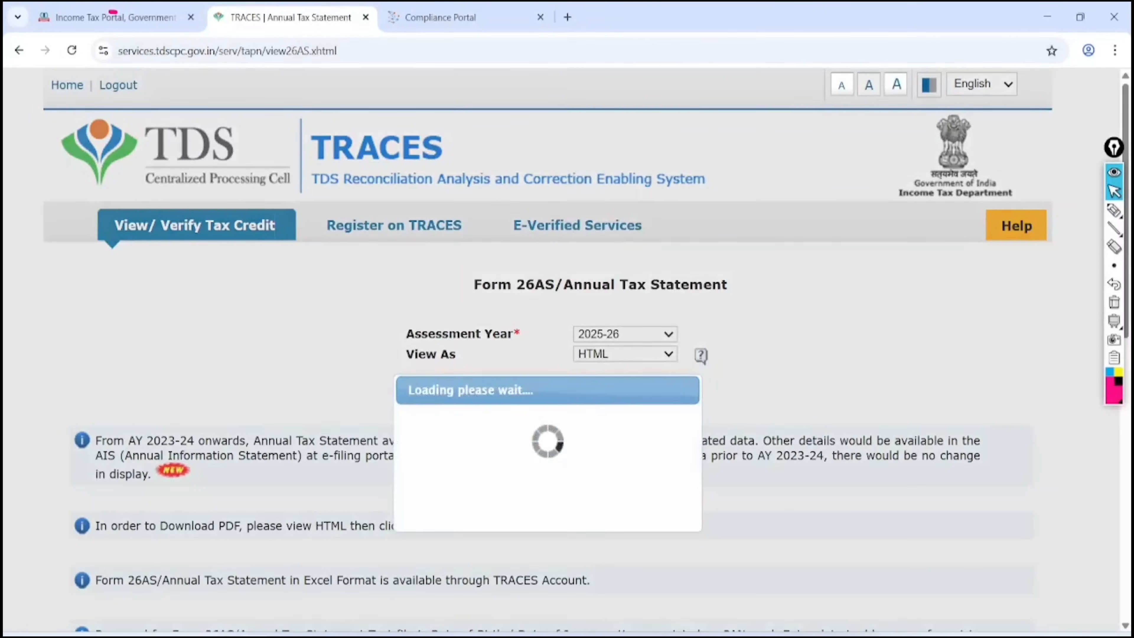
scroll(566, 313, down, 10)
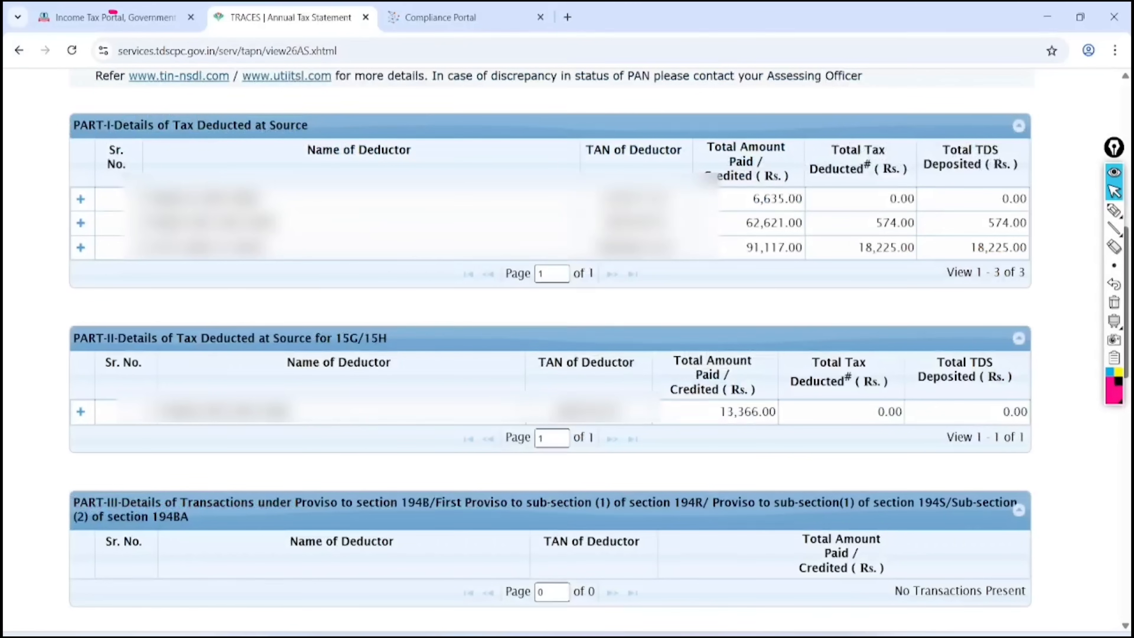
Mark the PART-I deductor rows, amounts paid or credited, and tax deducted
click(1114, 210)
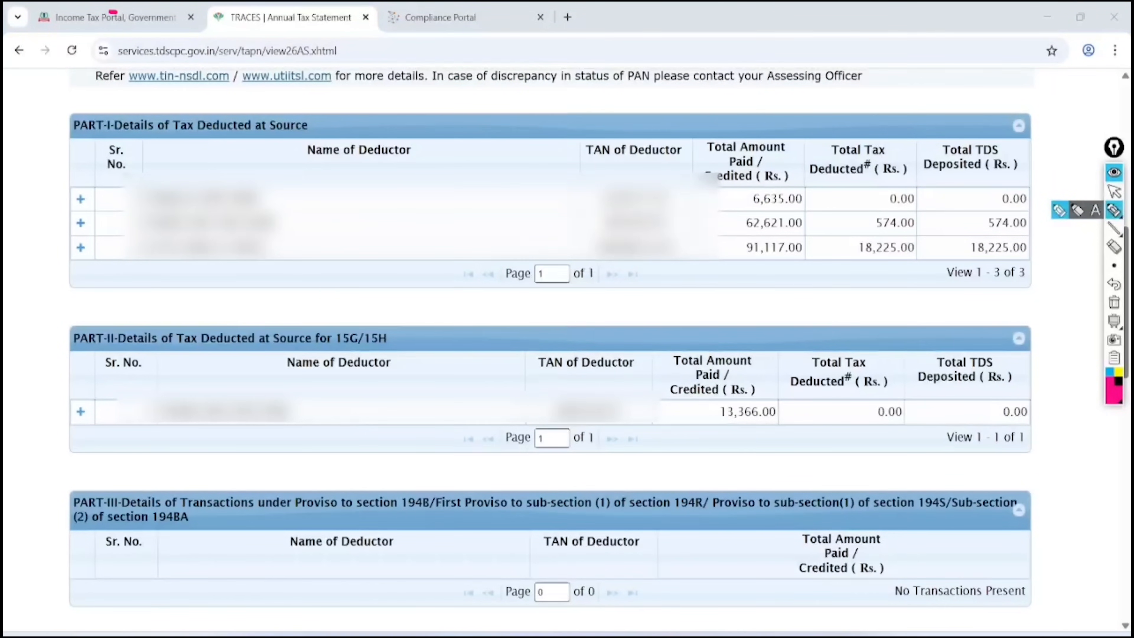
mouse_move(99, 146)
mouse_down()
mouse_move(221, 145)
mouse_move(322, 93)
mouse_move(65, 95)
mouse_move(147, 140)
mouse_up()
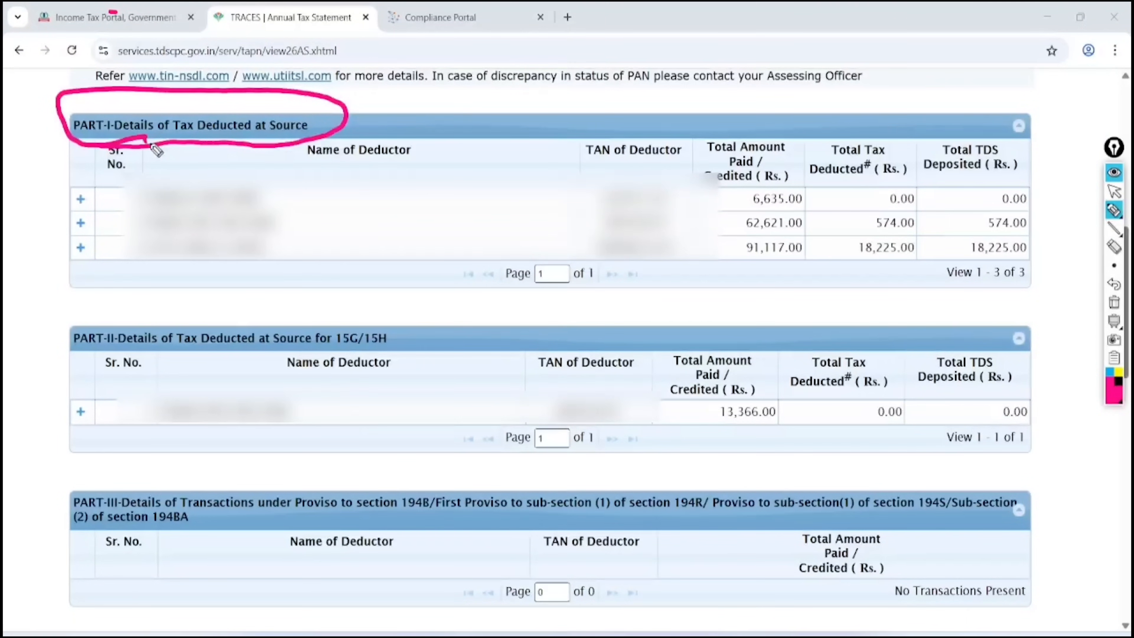
drag(268, 203, 404, 159)
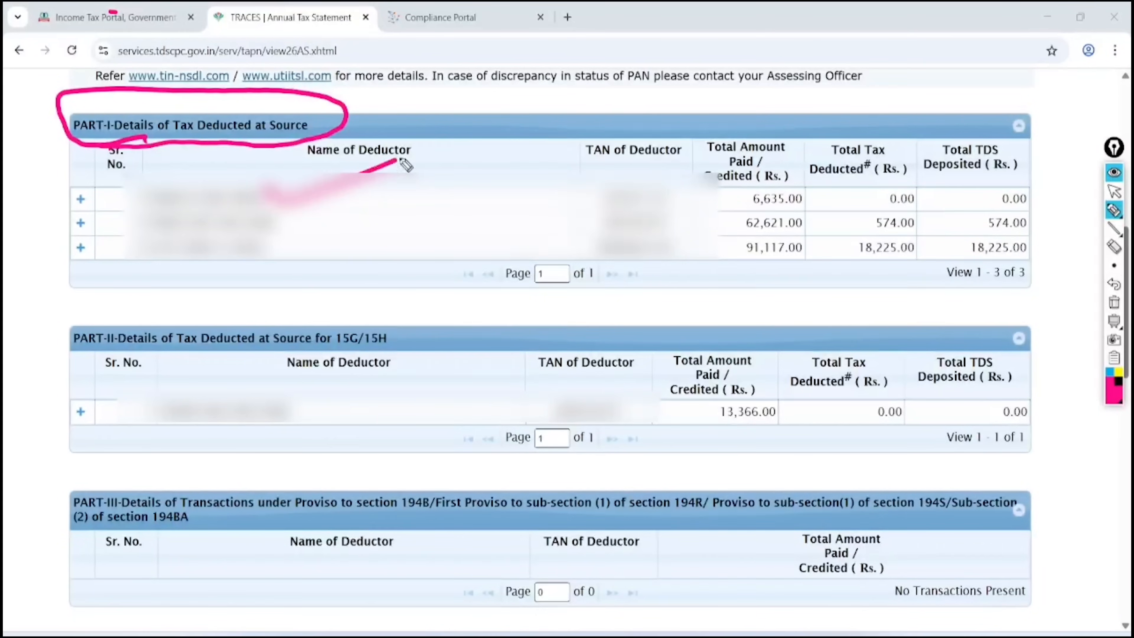
drag(292, 223, 415, 192)
drag(294, 260, 413, 230)
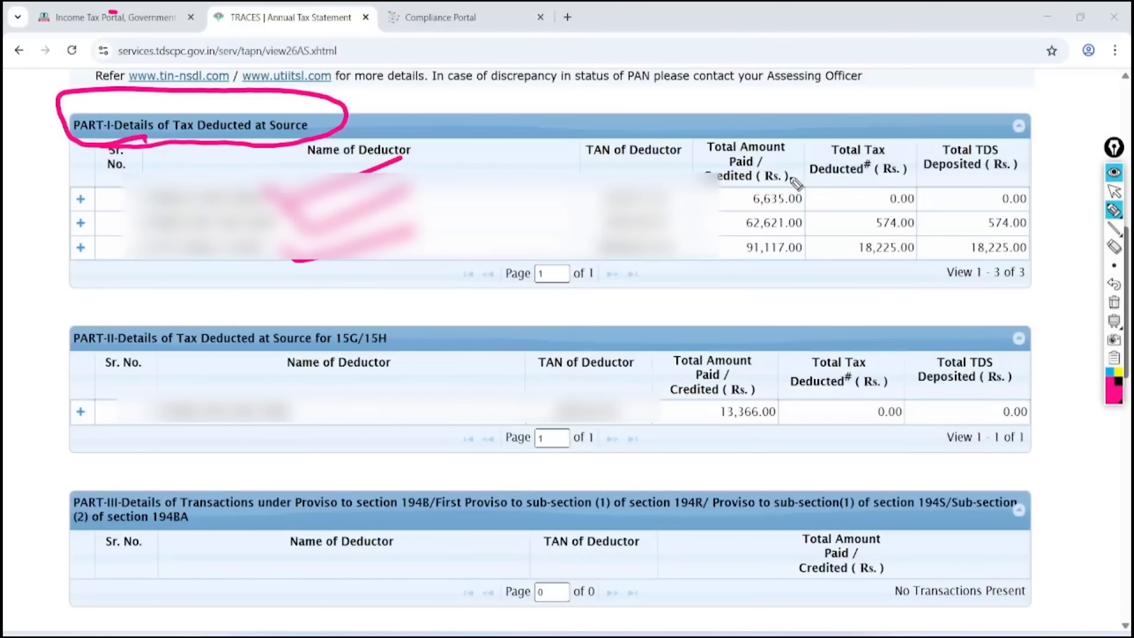
mouse_move(802, 172)
mouse_down()
mouse_move(726, 273)
mouse_move(734, 182)
mouse_move(788, 164)
mouse_move(729, 232)
mouse_up()
mouse_move(951, 151)
mouse_down()
mouse_move(868, 195)
mouse_move(873, 182)
mouse_move(922, 168)
mouse_up()
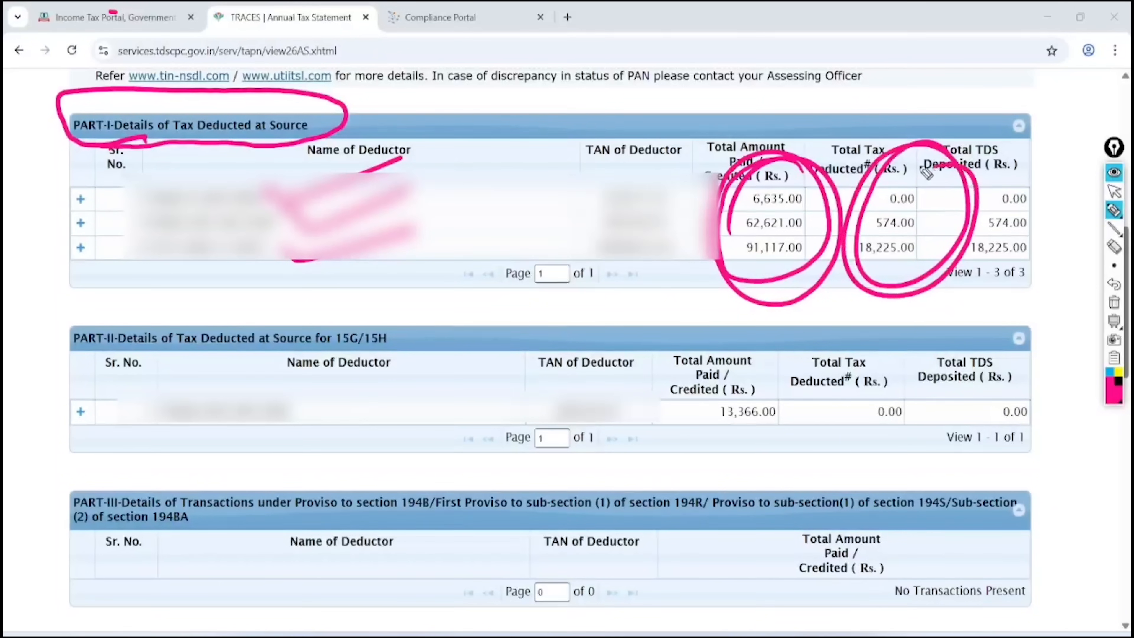
Mark PART-II's 15G/15H amounts: paid 13,366.00, tax deducted 0.00, deposited 0.00; then clear annotations
mouse_move(417, 297)
mouse_down()
mouse_move(380, 281)
mouse_move(461, 332)
mouse_move(470, 277)
mouse_move(377, 286)
mouse_up()
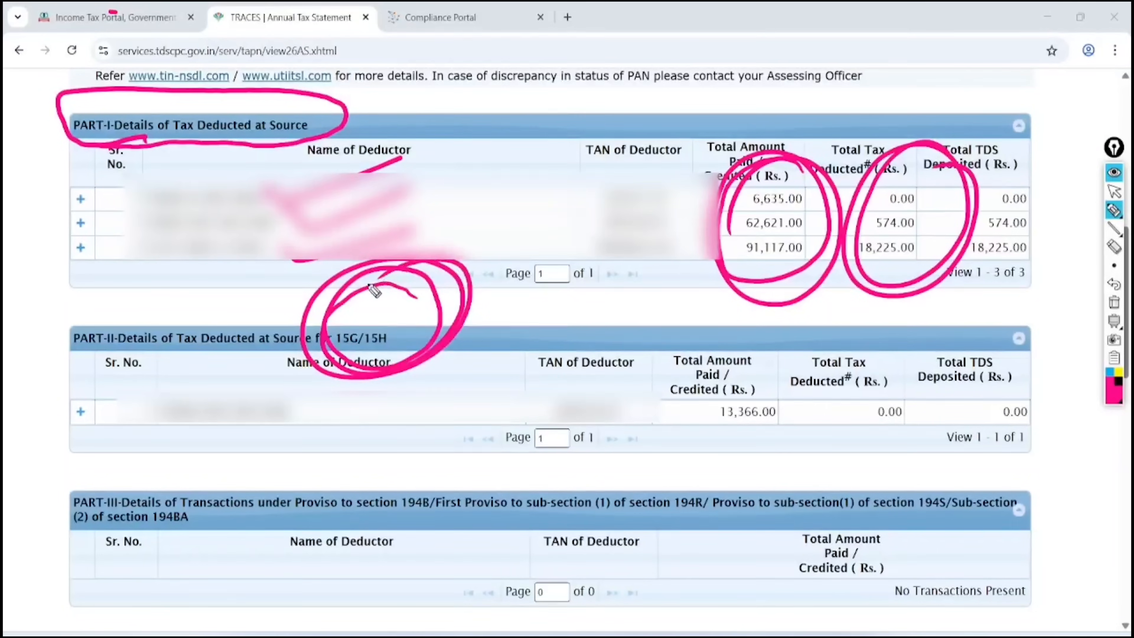
mouse_move(779, 368)
mouse_down()
mouse_move(722, 441)
mouse_move(752, 376)
mouse_up()
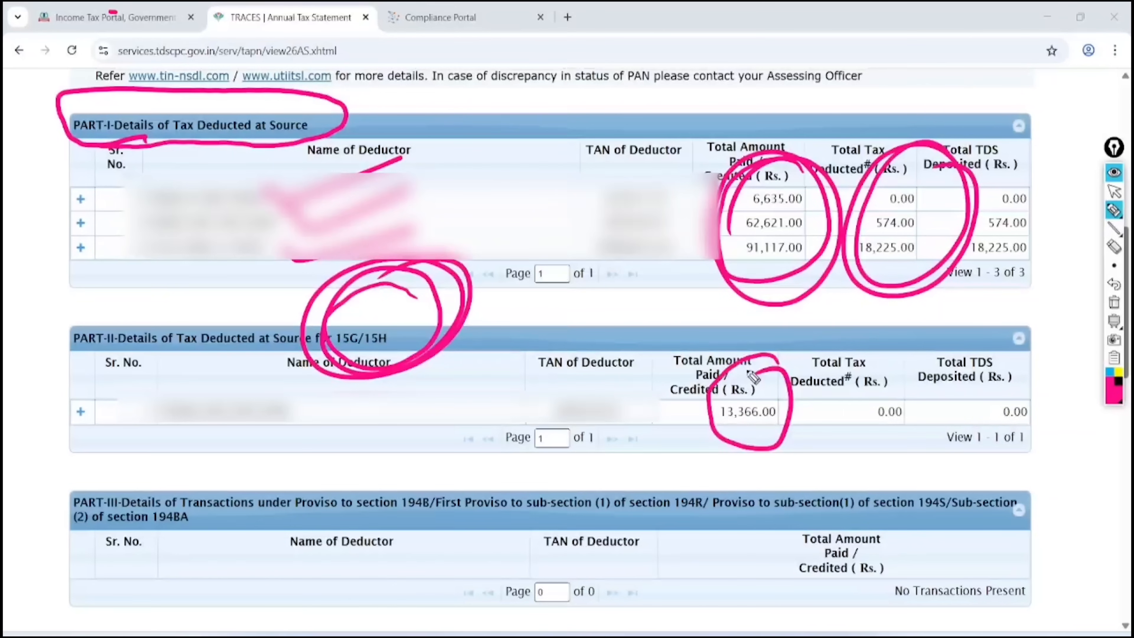
mouse_move(902, 352)
mouse_down()
mouse_move(850, 455)
mouse_move(876, 376)
mouse_up()
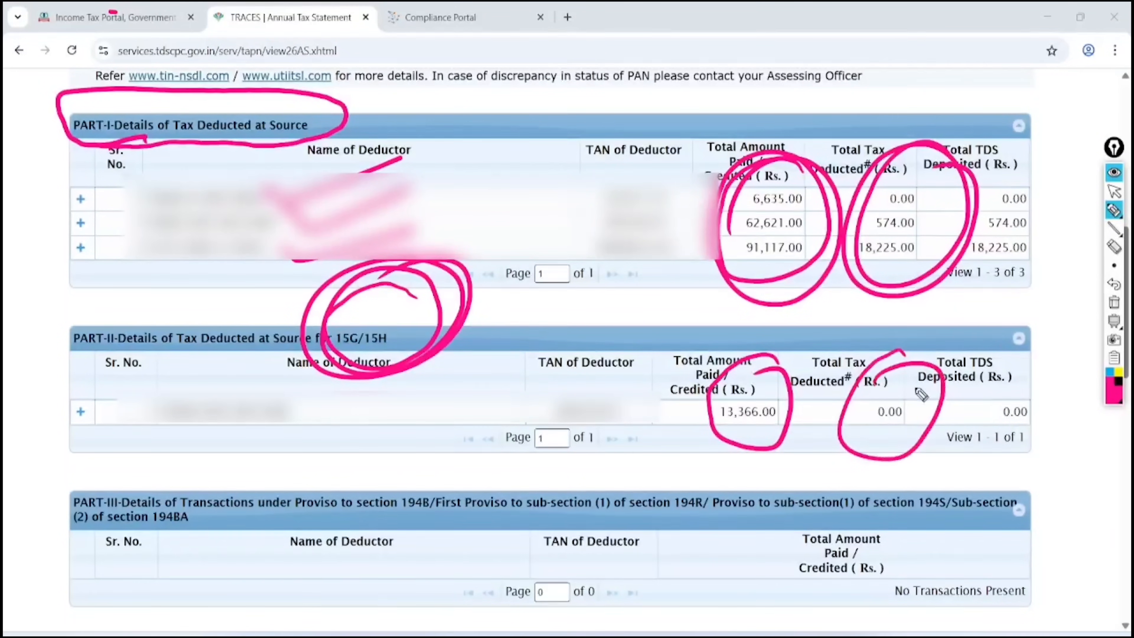
mouse_move(1017, 350)
mouse_down()
mouse_move(1022, 376)
mouse_move(1009, 370)
mouse_up()
key(ctrl+F1)
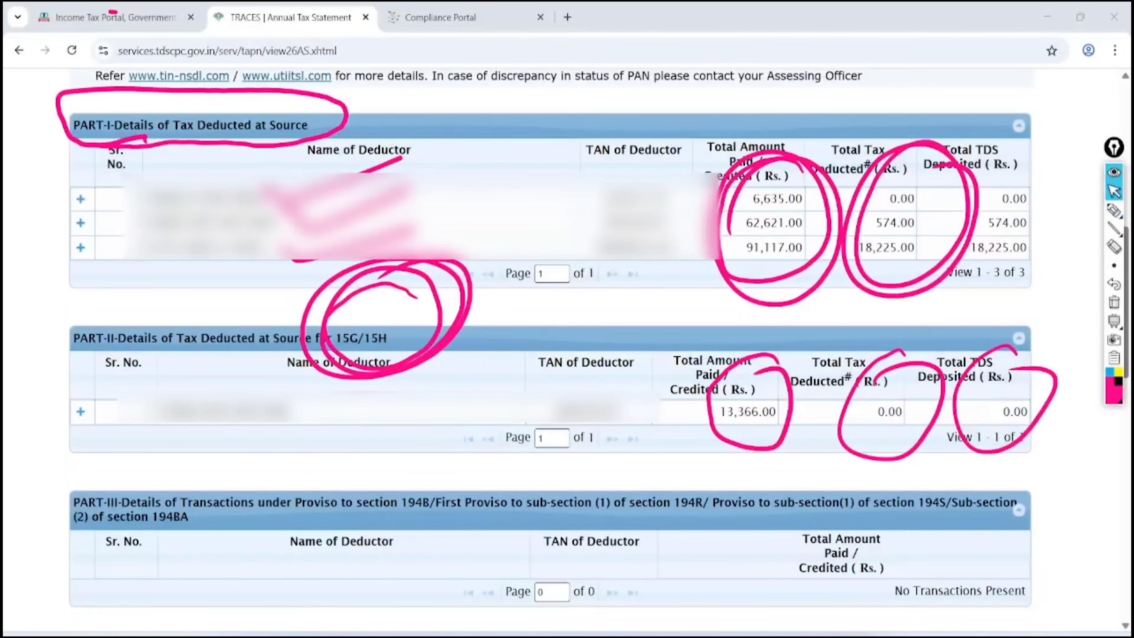
click(1114, 303)
Back on e-Filing, select assessment year 2025-26 and Online filing mode
key(ctrl+shift+Tab)
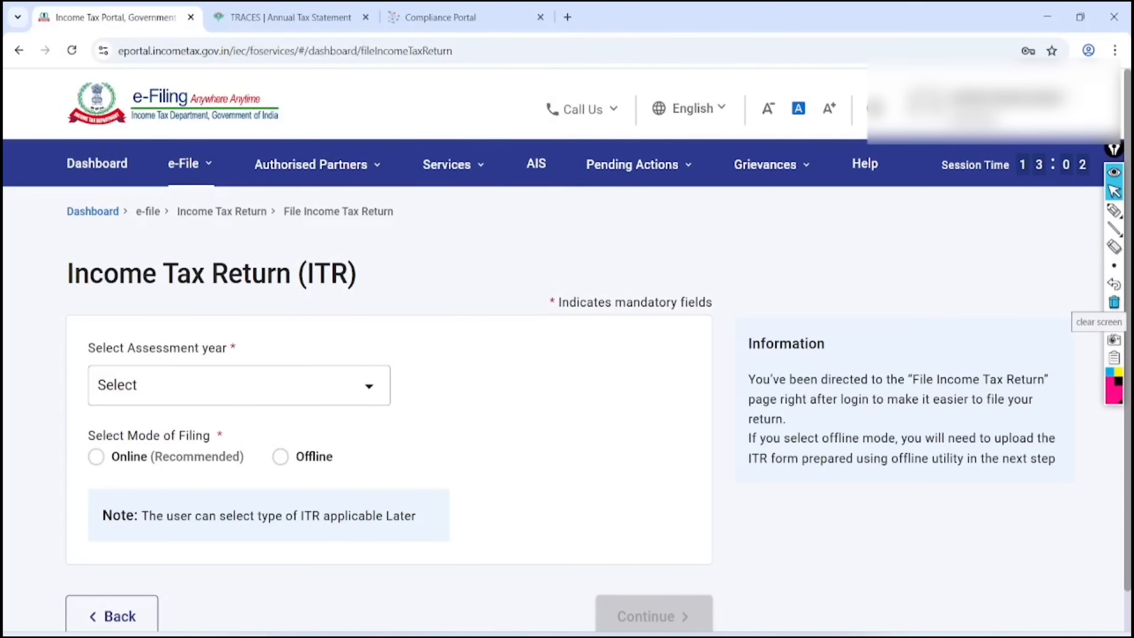
click(313, 385)
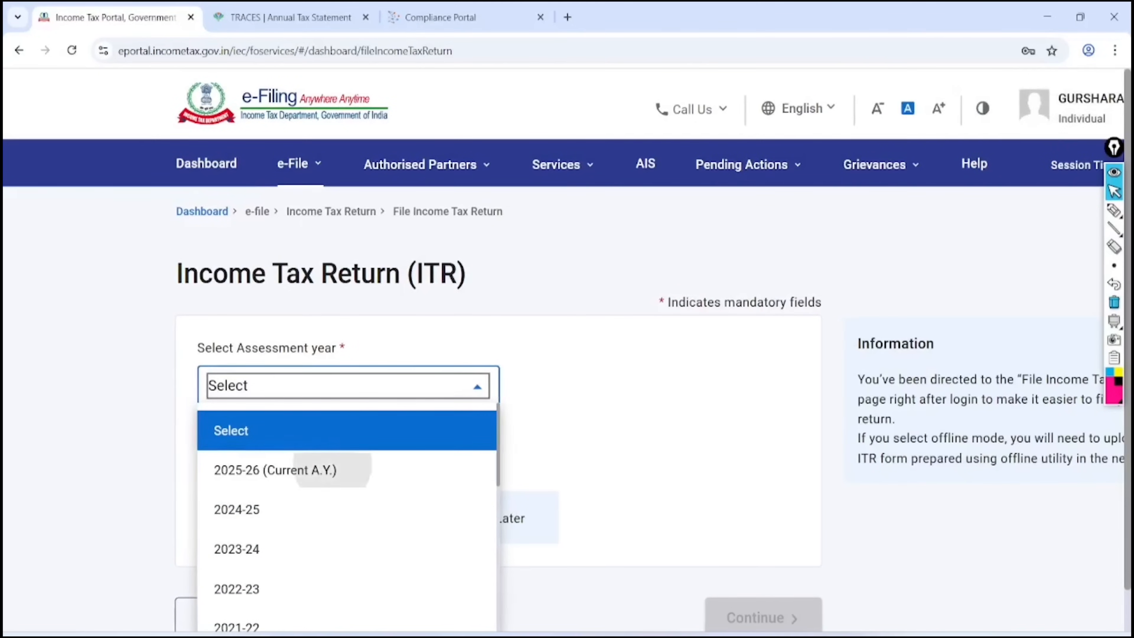
click(312, 468)
click(205, 337)
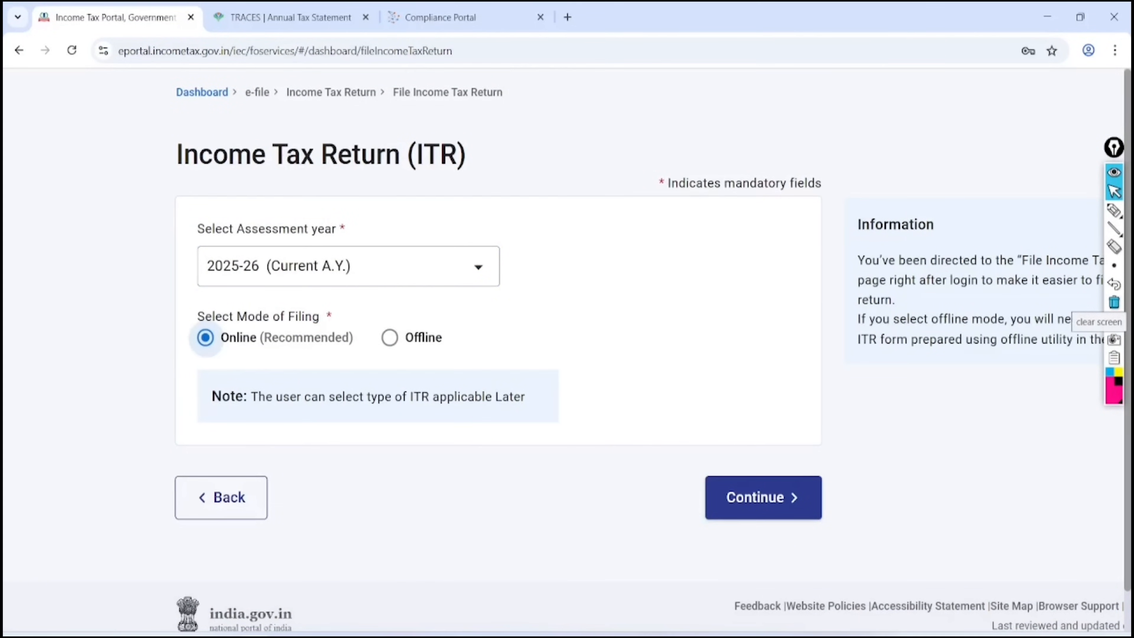
Continue for AY 2025-26 and review the Resume Filing versus Start New Filing options
click(763, 497)
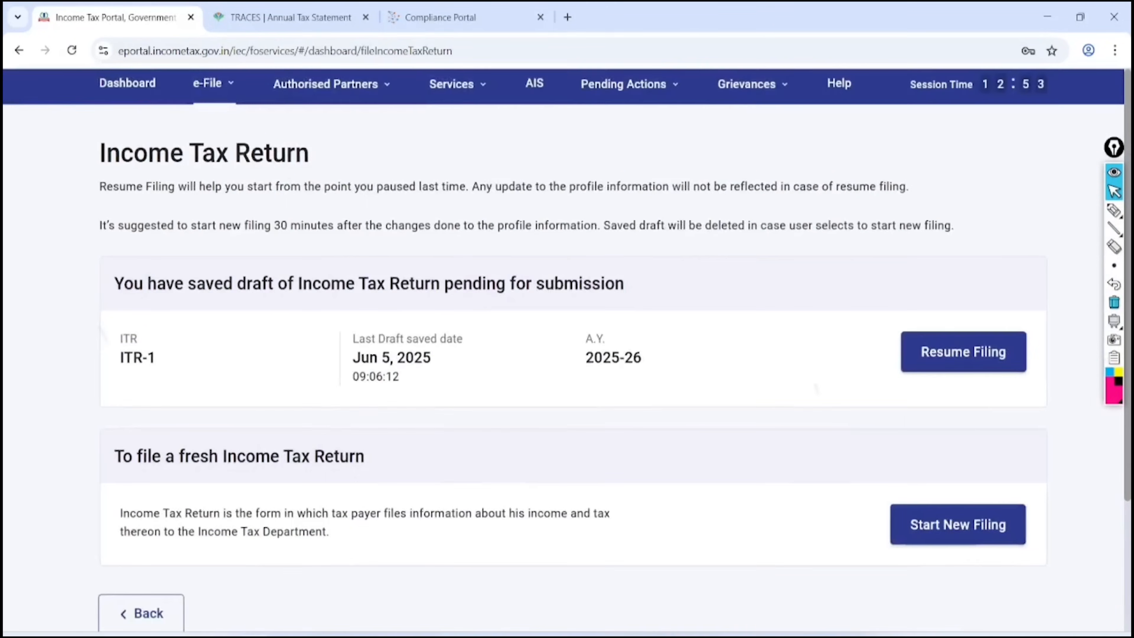
scroll(566, 348, down, 2)
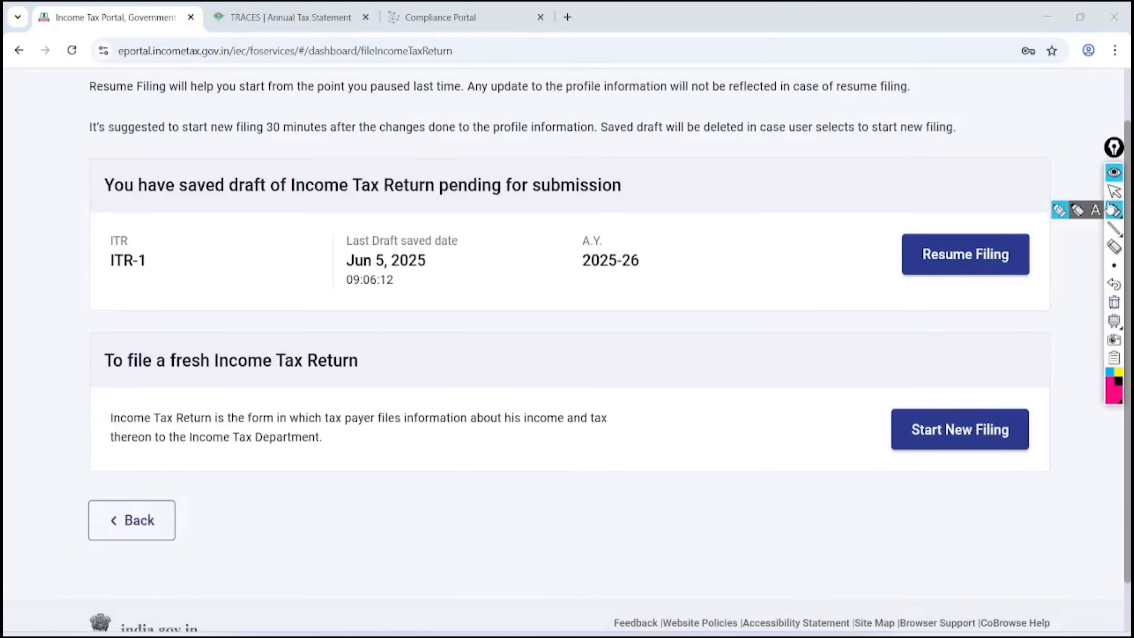
click(1114, 210)
mouse_move(1020, 183)
mouse_down()
mouse_move(886, 246)
mouse_move(1022, 186)
mouse_move(1020, 208)
mouse_move(988, 193)
mouse_up()
mouse_move(761, 237)
mouse_down()
mouse_move(766, 253)
mouse_move(885, 226)
mouse_up()
mouse_move(794, 415)
mouse_down()
mouse_move(845, 431)
mouse_move(904, 373)
mouse_up()
click(1113, 303)
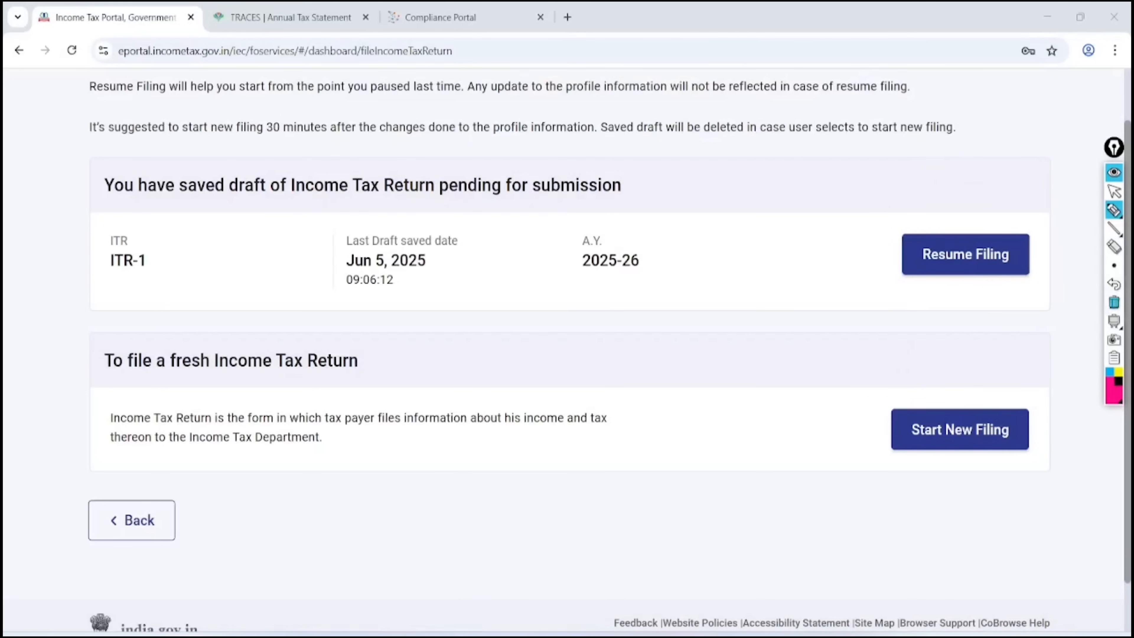
click(1113, 191)
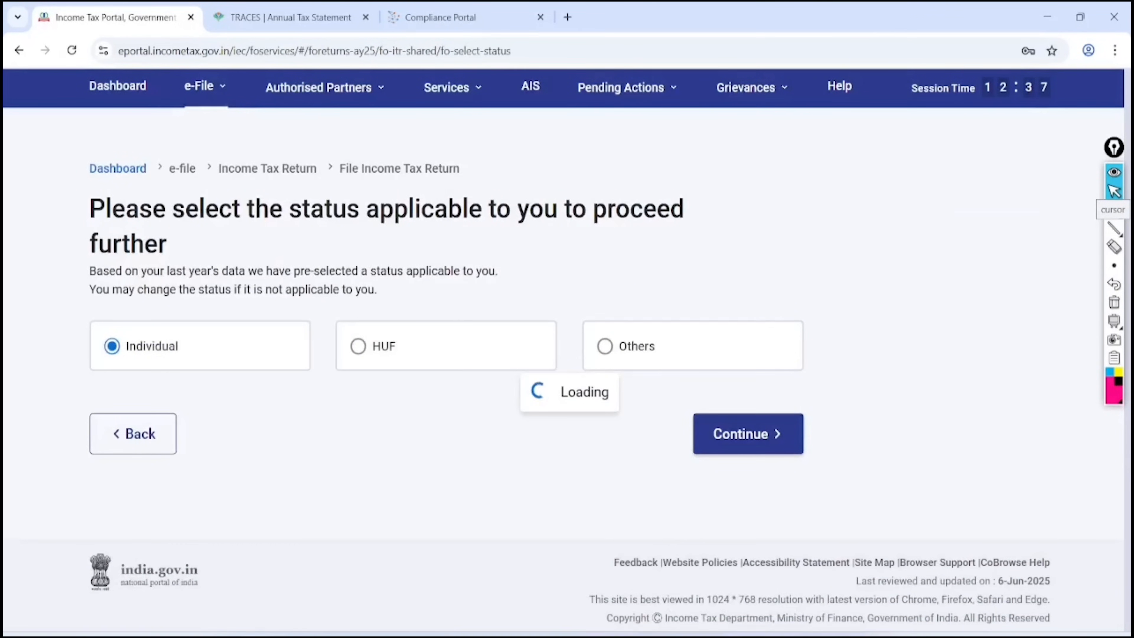
Confirm Individual status and proceed with ITR - 1 as the form
scroll(567, 352, down, 1)
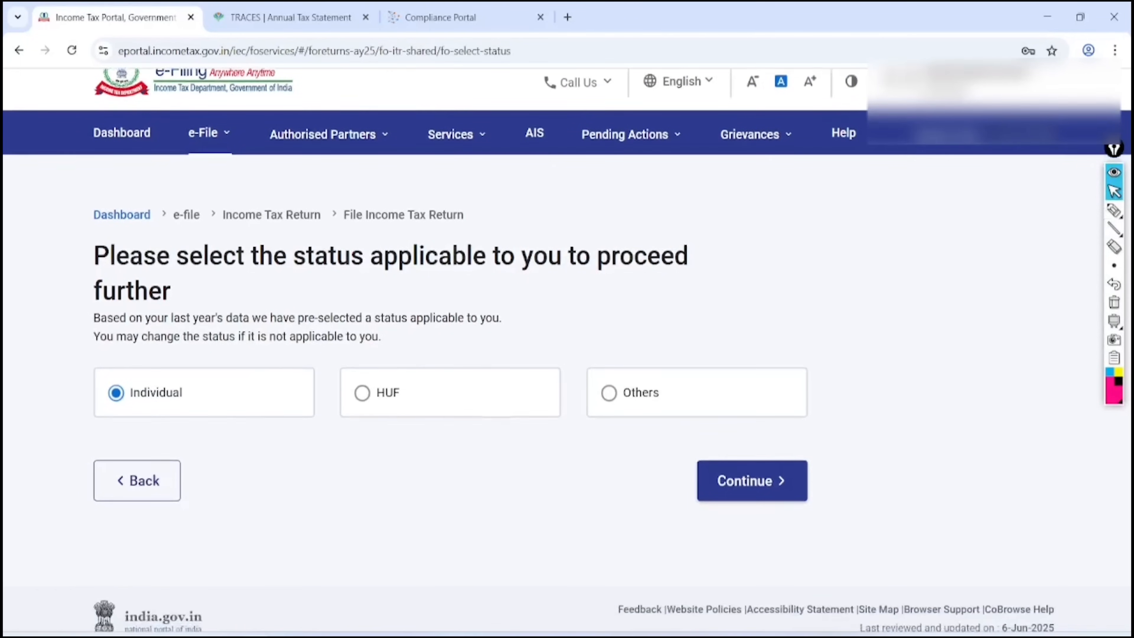
click(752, 480)
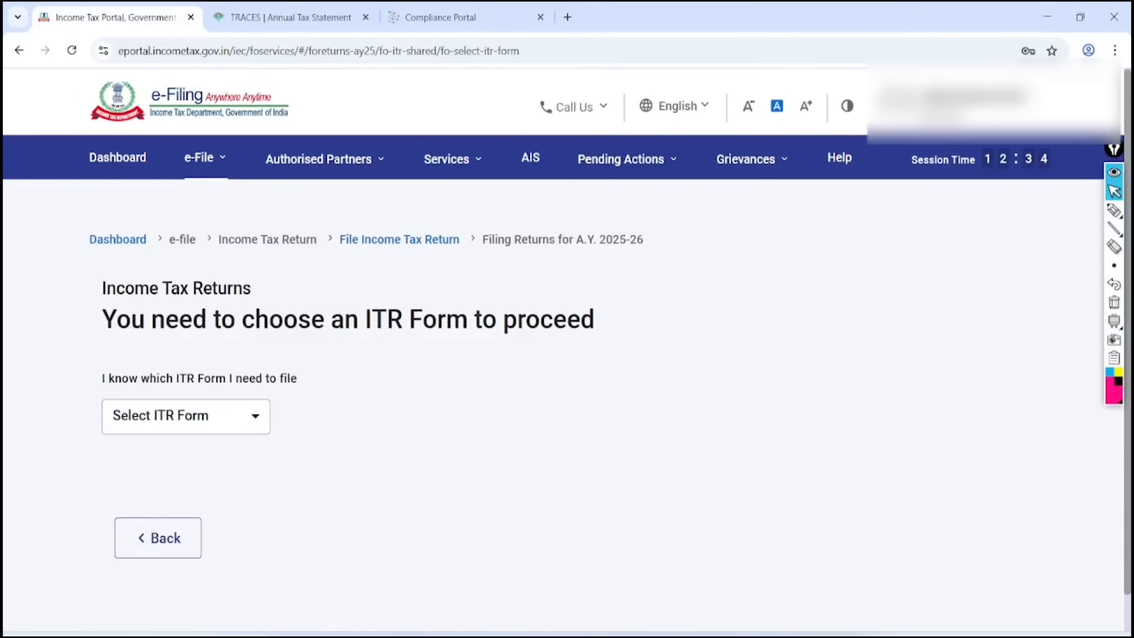
click(186, 416)
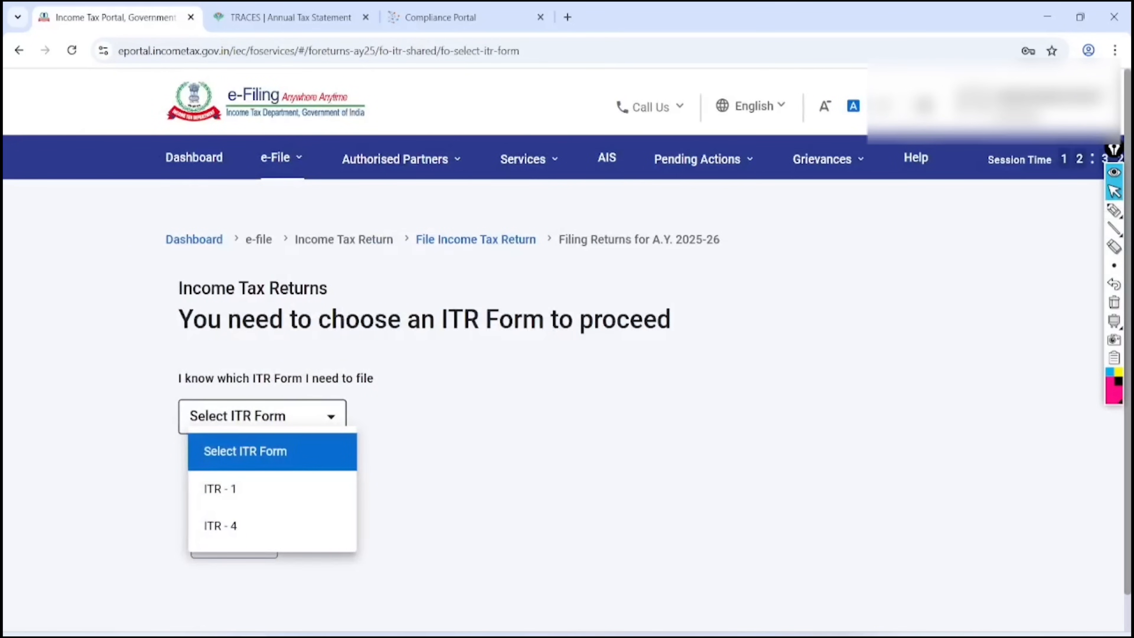
click(220, 488)
scroll(291, 492, down, 2)
click(293, 503)
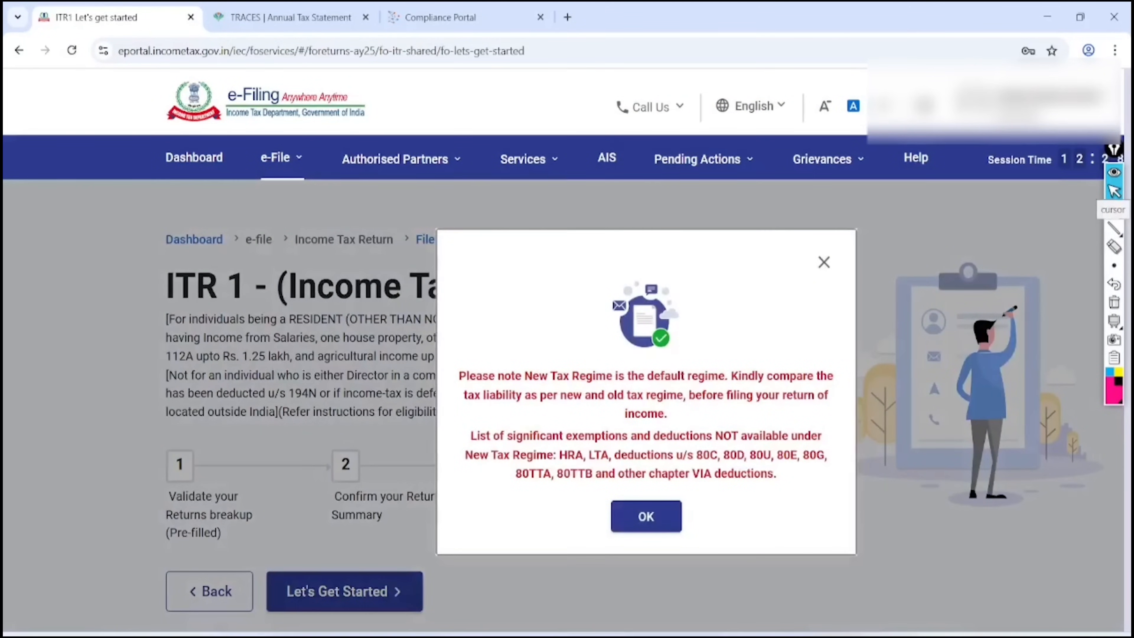
Dismiss the New Tax Regime notice and begin the ITR 1 filing steps
key(Escape)
mouse_move(1111, 220)
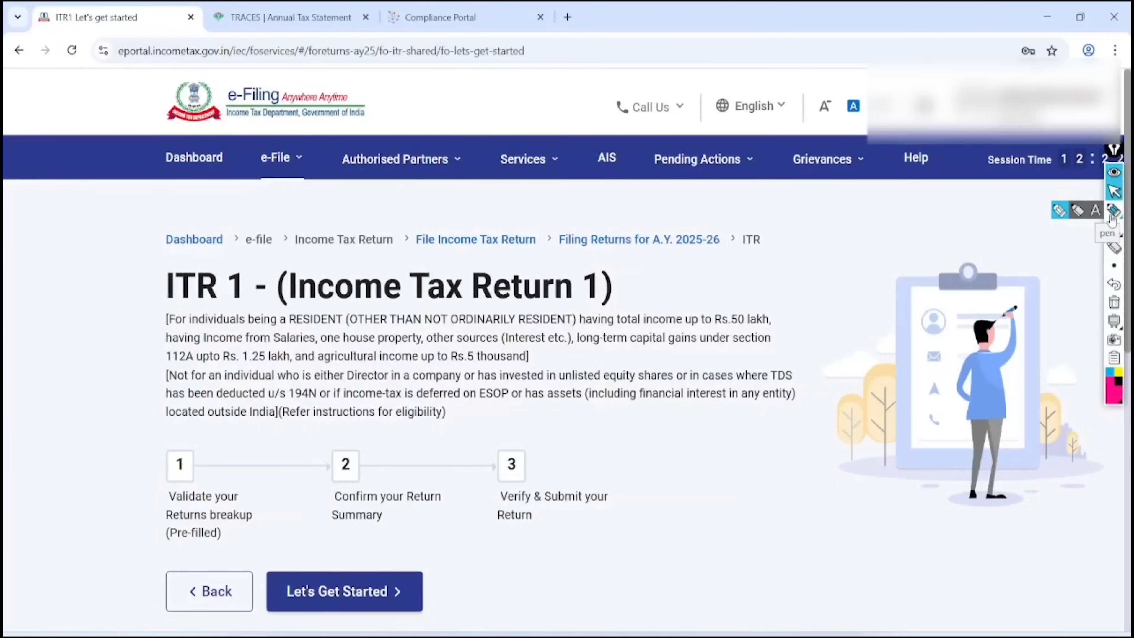
scroll(567, 339, down, 3)
click(344, 472)
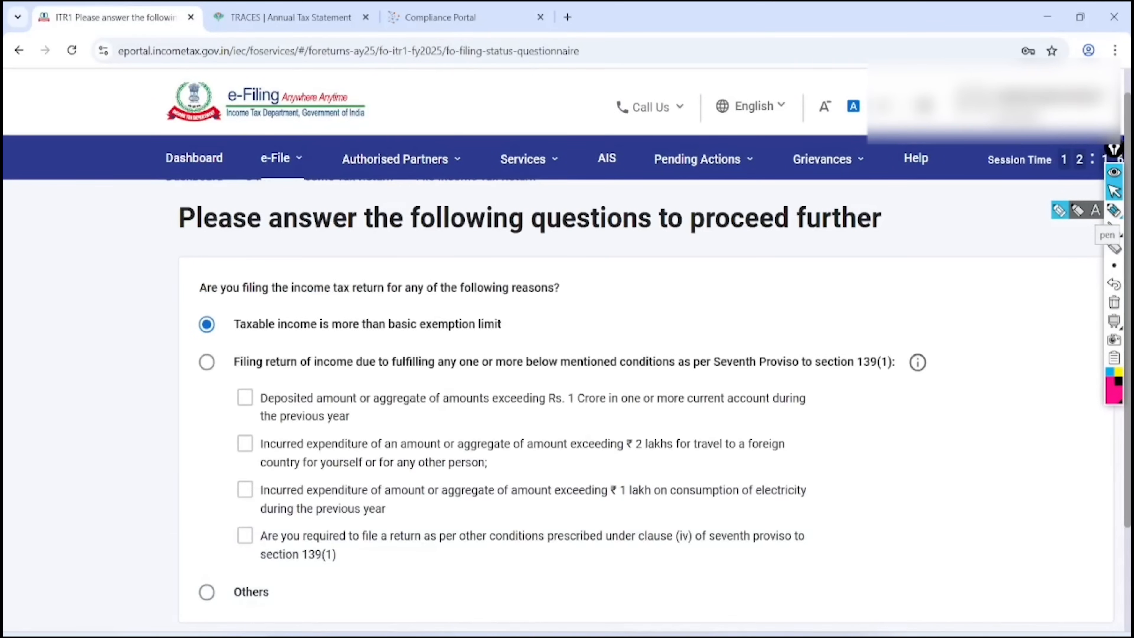
Annotate the filing reasons: income above the 3L exemption limit and deposit/expenditure thresholds
scroll(566, 349, down, 2)
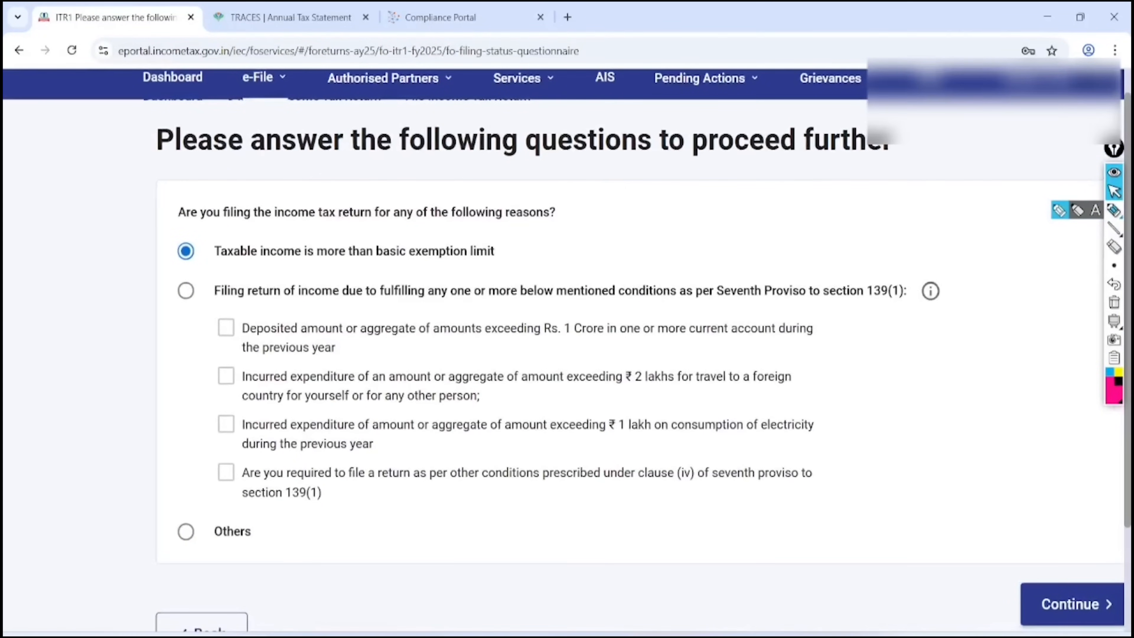
click(1114, 209)
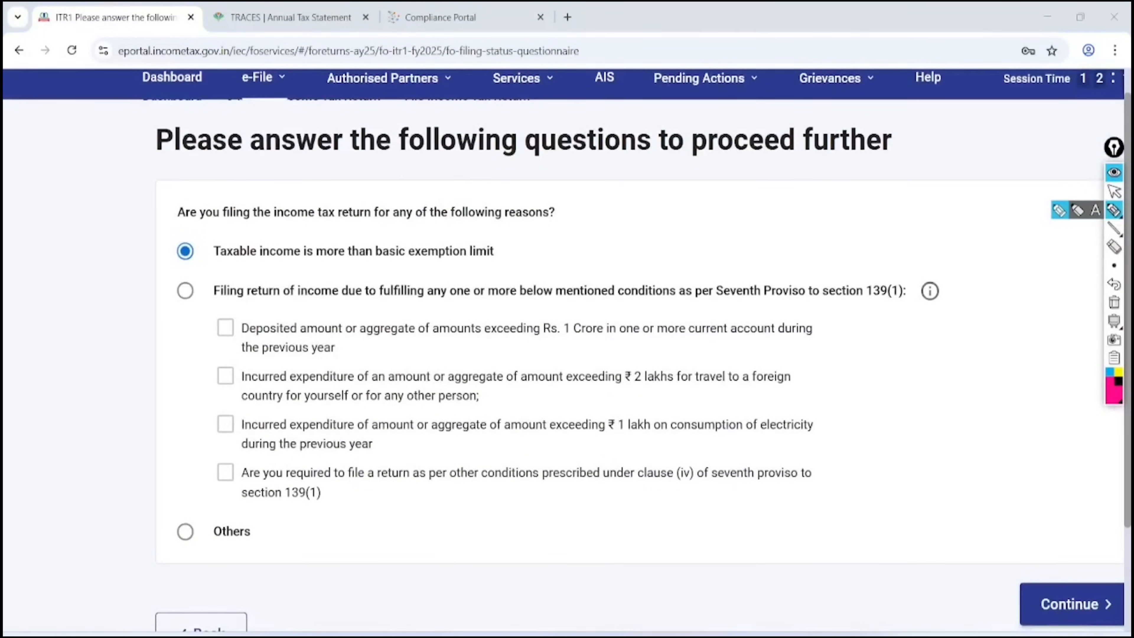
mouse_move(168, 274)
mouse_down()
mouse_move(348, 271)
mouse_move(530, 254)
mouse_move(569, 237)
mouse_move(553, 267)
mouse_up()
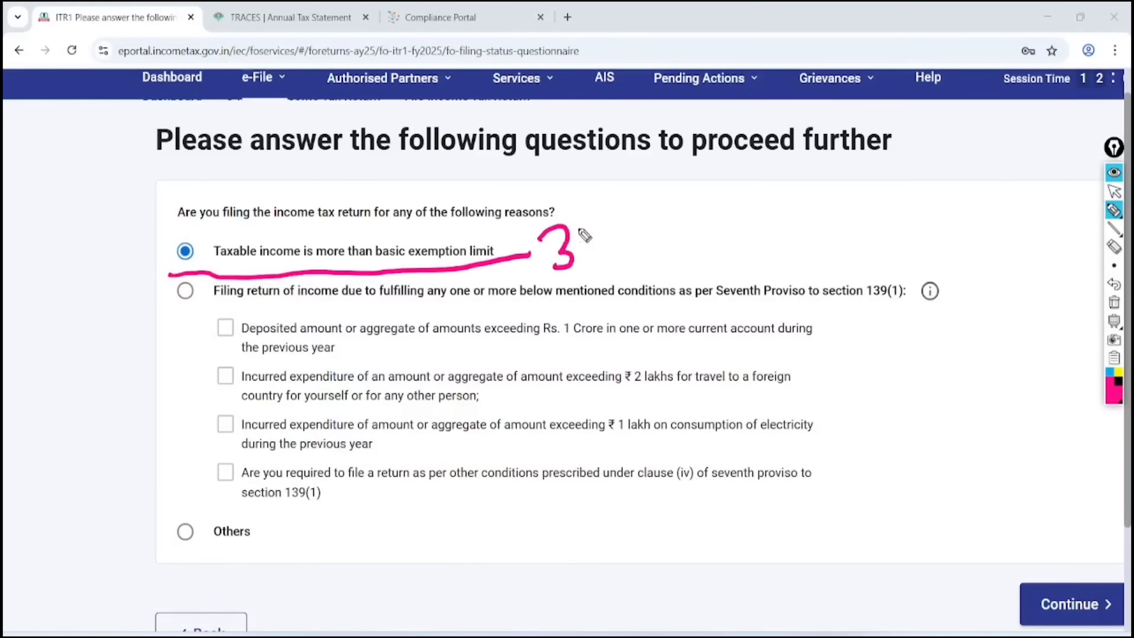
drag(579, 219, 610, 242)
mouse_move(610, 193)
mouse_down()
mouse_move(551, 269)
mouse_move(608, 194)
mouse_up()
drag(534, 343, 645, 335)
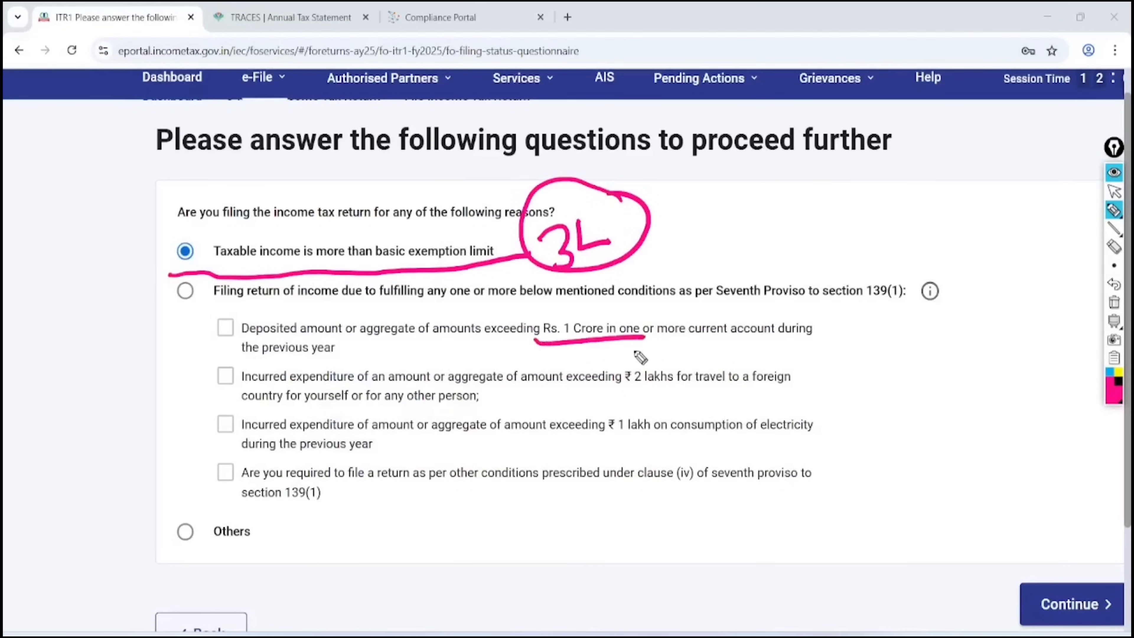
drag(598, 392, 693, 389)
drag(589, 442, 674, 437)
mouse_move(218, 318)
mouse_down()
mouse_move(230, 333)
mouse_move(291, 308)
mouse_up()
mouse_move(224, 355)
mouse_down()
mouse_move(232, 374)
mouse_move(316, 329)
mouse_up()
drag(220, 393, 298, 378)
drag(215, 442, 295, 418)
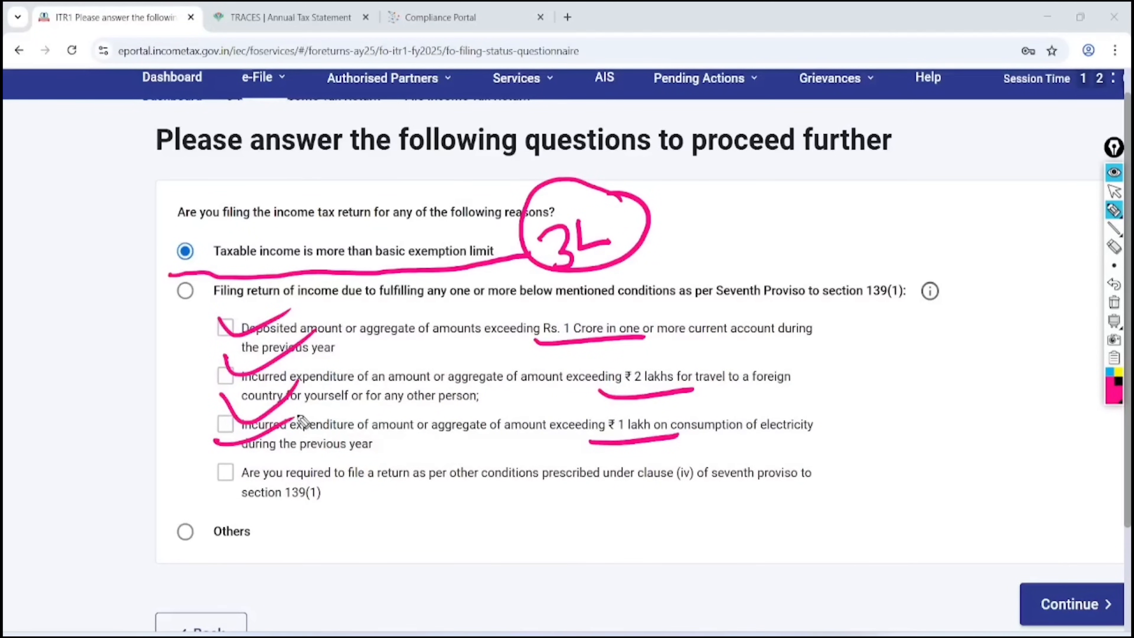
click(1114, 302)
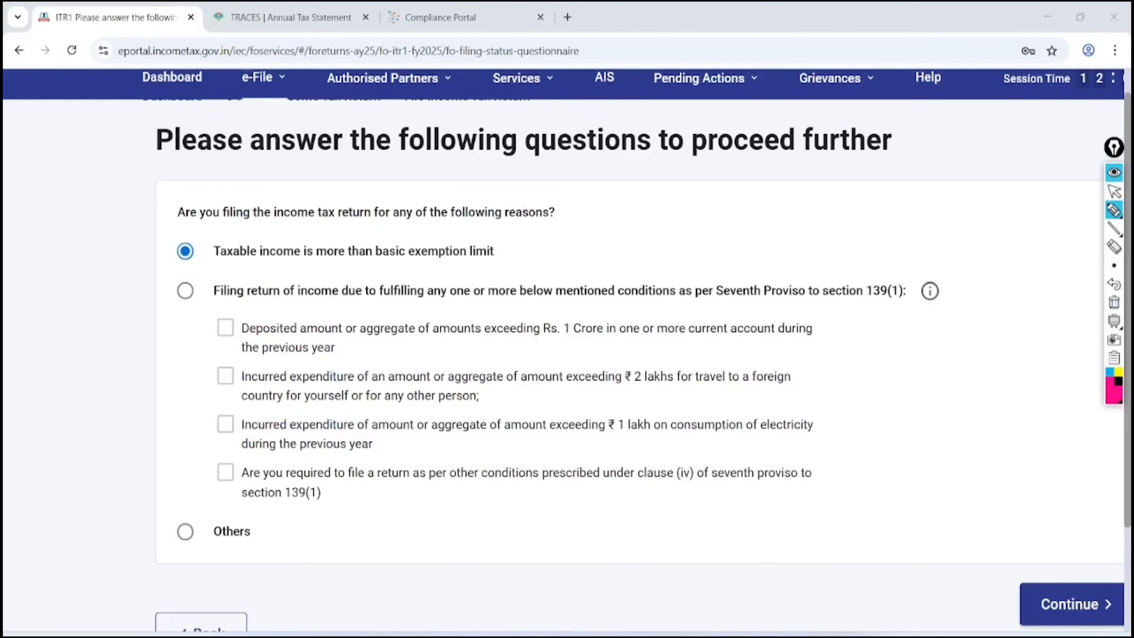
Choose Others as the filing reason and continue
mouse_move(1114, 210)
mouse_move(217, 487)
mouse_down()
mouse_move(154, 529)
mouse_move(214, 486)
mouse_move(261, 500)
mouse_up()
click(1113, 303)
click(1114, 191)
click(185, 532)
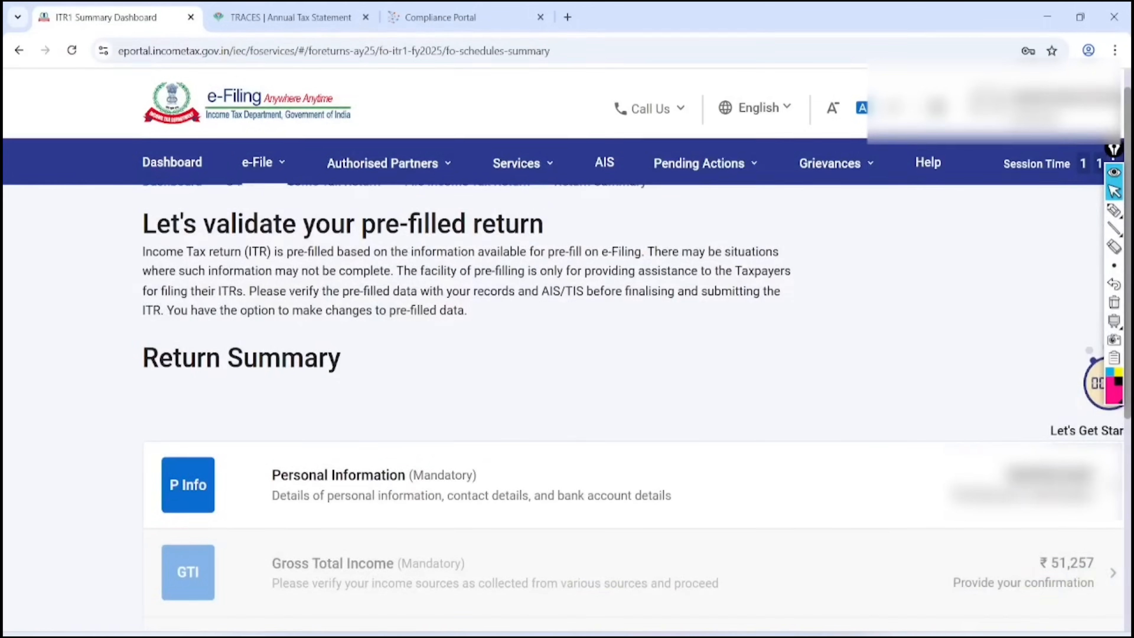
Highlight the Personal Information, Gross Total Income and Total Deductions rows on the Return Summary
scroll(567, 313, down, 7)
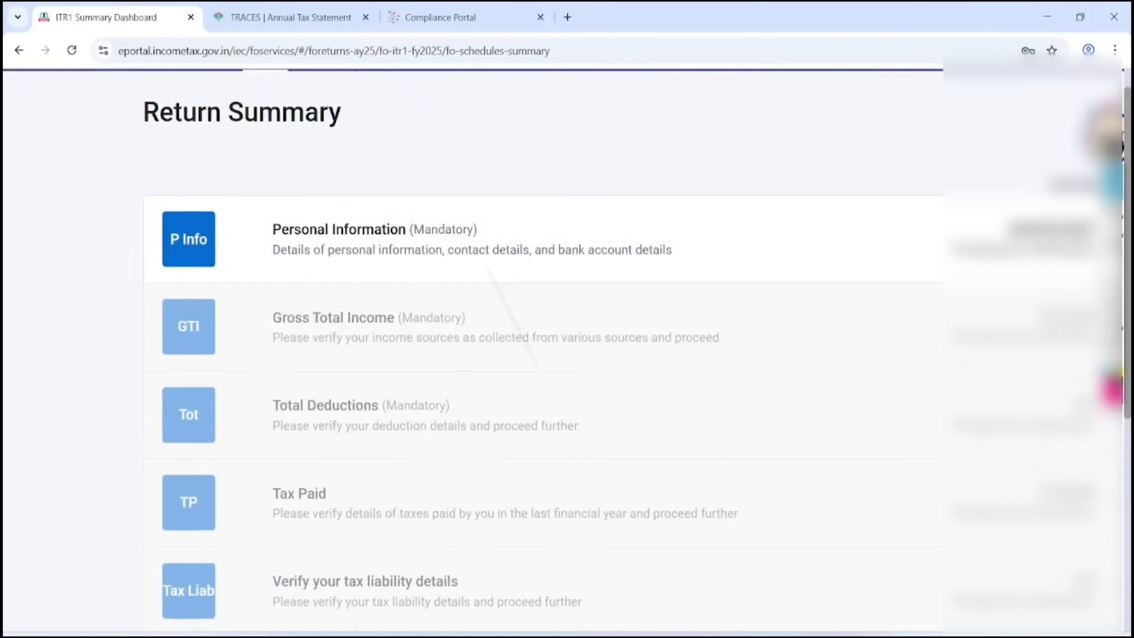
click(1113, 211)
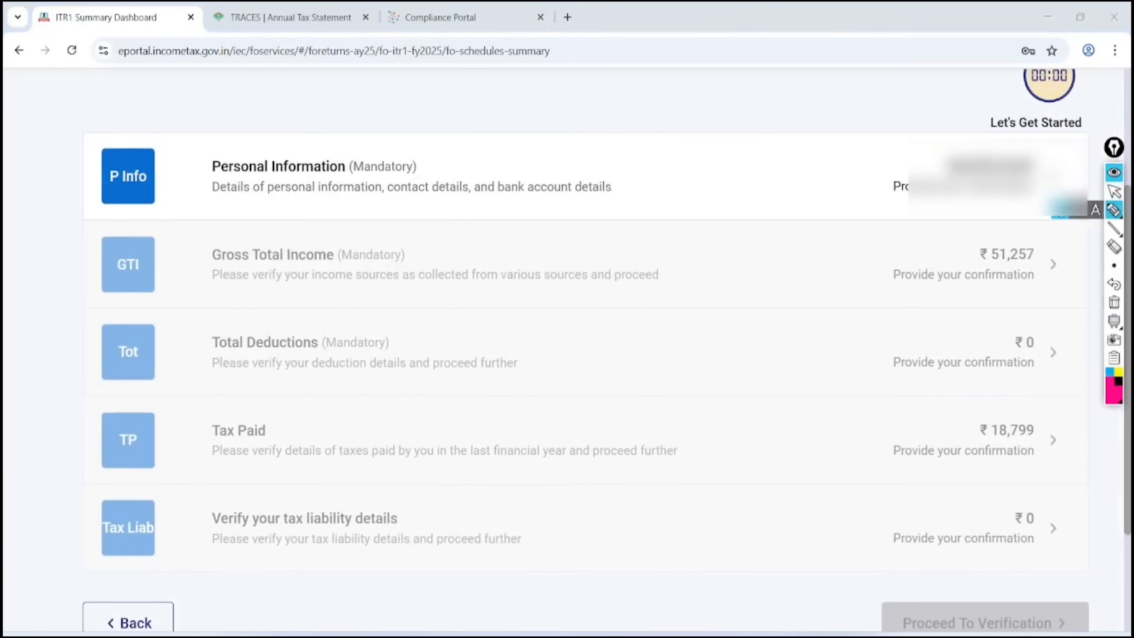
mouse_move(348, 113)
mouse_down()
mouse_move(202, 182)
mouse_move(404, 177)
mouse_move(325, 107)
mouse_up()
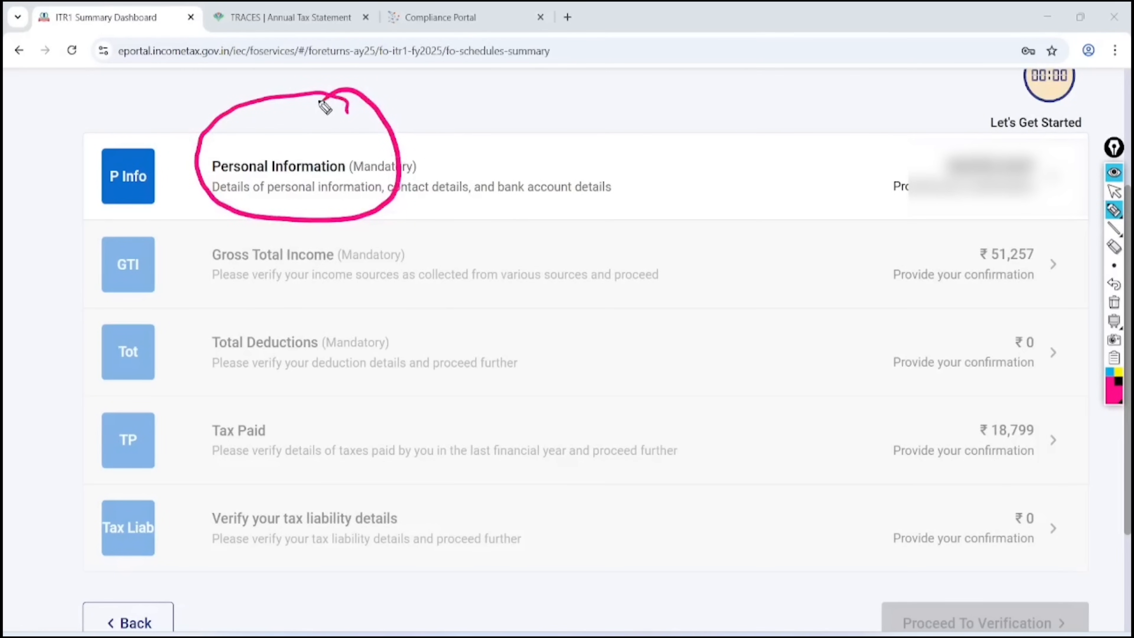
mouse_move(201, 297)
mouse_down()
mouse_move(347, 288)
mouse_move(265, 223)
mouse_move(201, 298)
mouse_up()
mouse_move(363, 312)
mouse_down()
mouse_move(199, 360)
mouse_move(348, 308)
mouse_up()
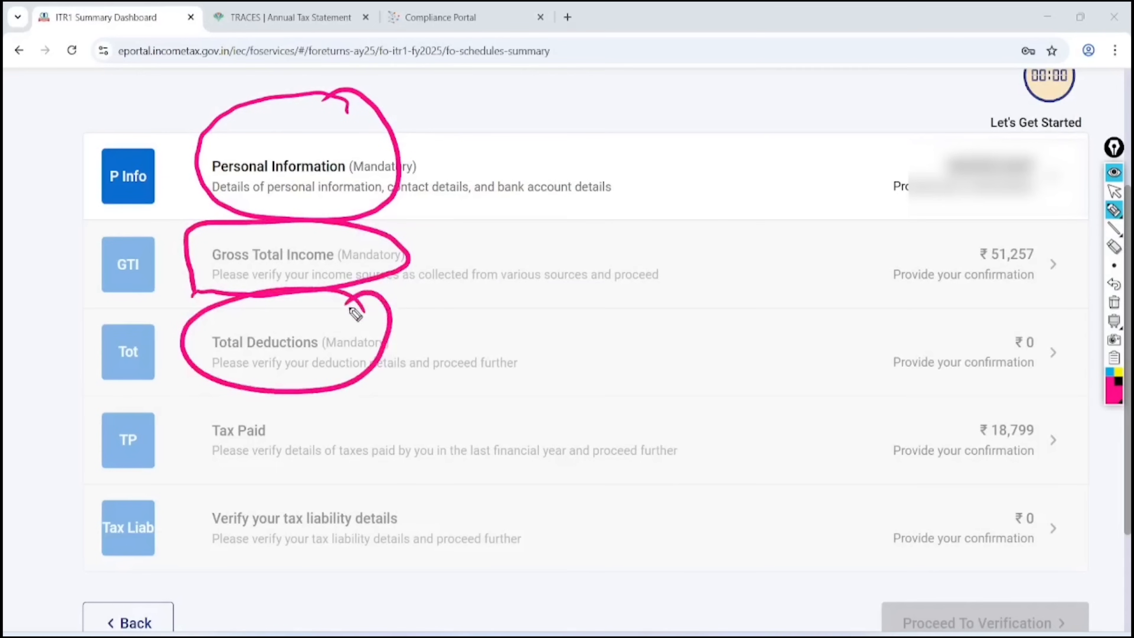
mouse_move(447, 318)
mouse_down()
mouse_move(424, 368)
mouse_move(488, 355)
mouse_move(524, 354)
mouse_move(534, 367)
mouse_move(575, 327)
mouse_up()
Mark Tax Paid and tax liability details, clear annotations, and open Personal Information
drag(466, 395, 596, 375)
drag(488, 413, 573, 393)
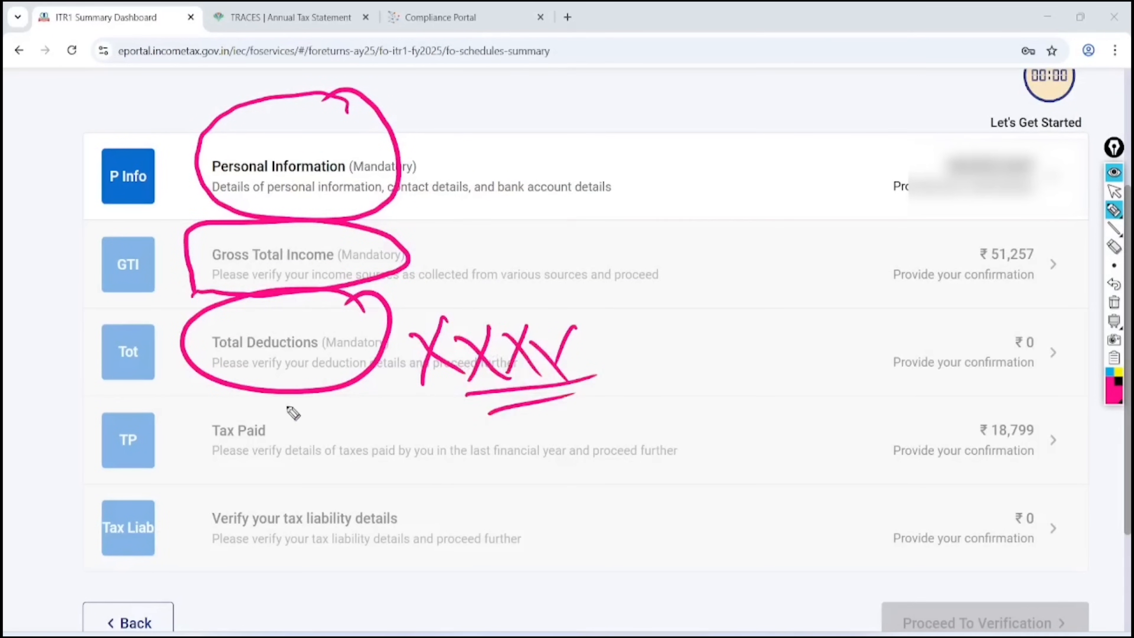
mouse_move(295, 400)
mouse_down()
mouse_move(215, 477)
mouse_move(260, 398)
mouse_up()
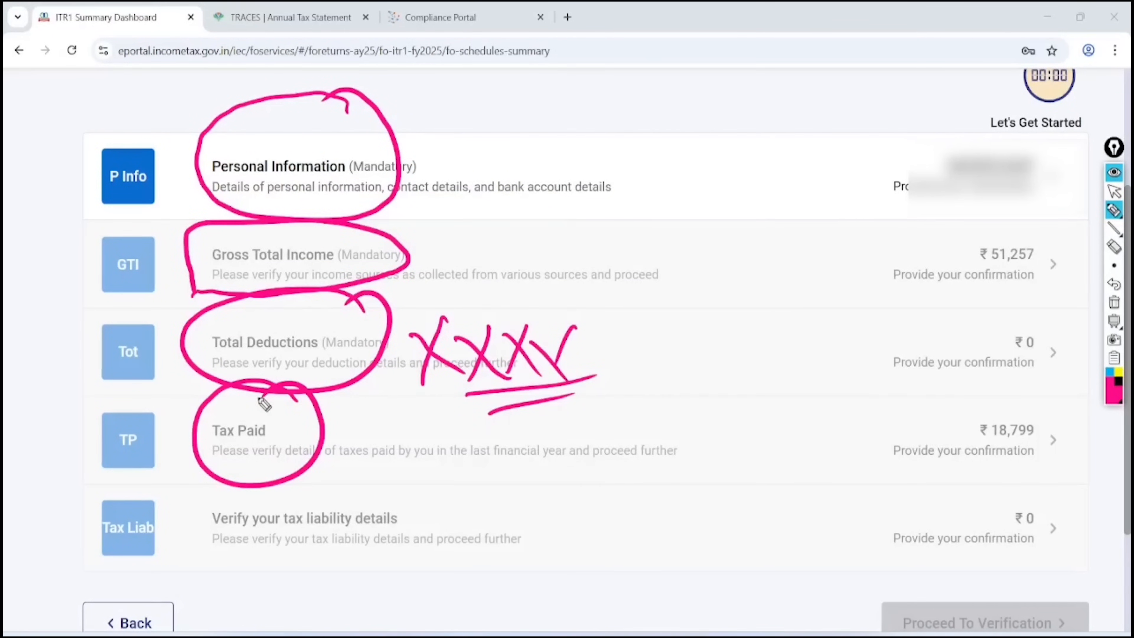
mouse_move(424, 492)
mouse_down()
mouse_move(308, 486)
mouse_move(363, 599)
mouse_move(371, 501)
mouse_up()
key(ctrl+F1)
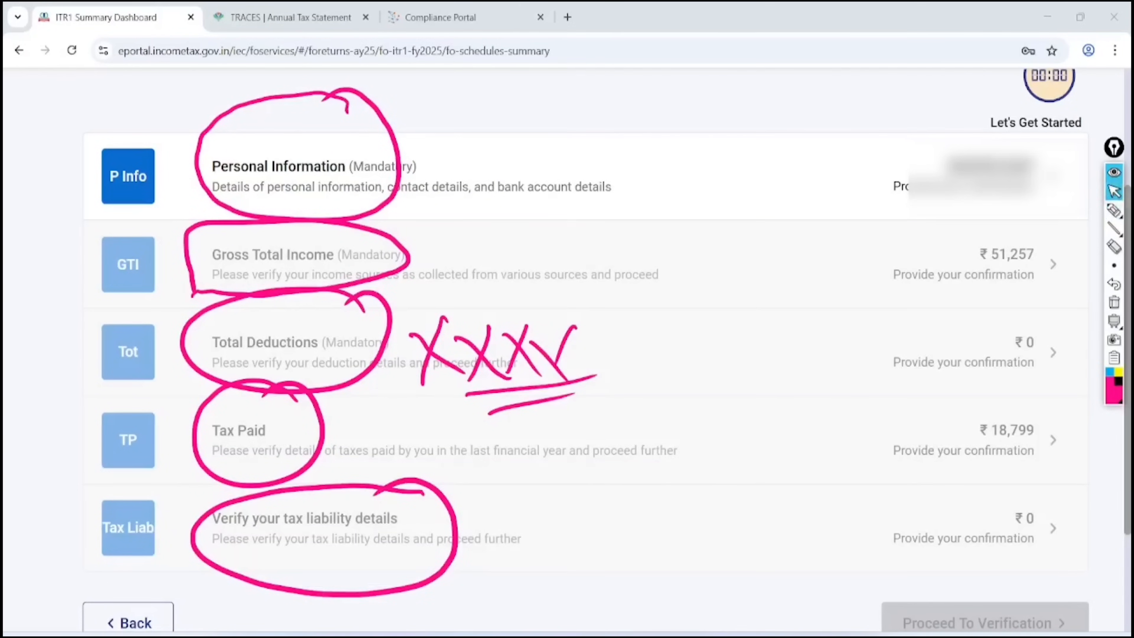
key(ctrl+F3)
click(1053, 176)
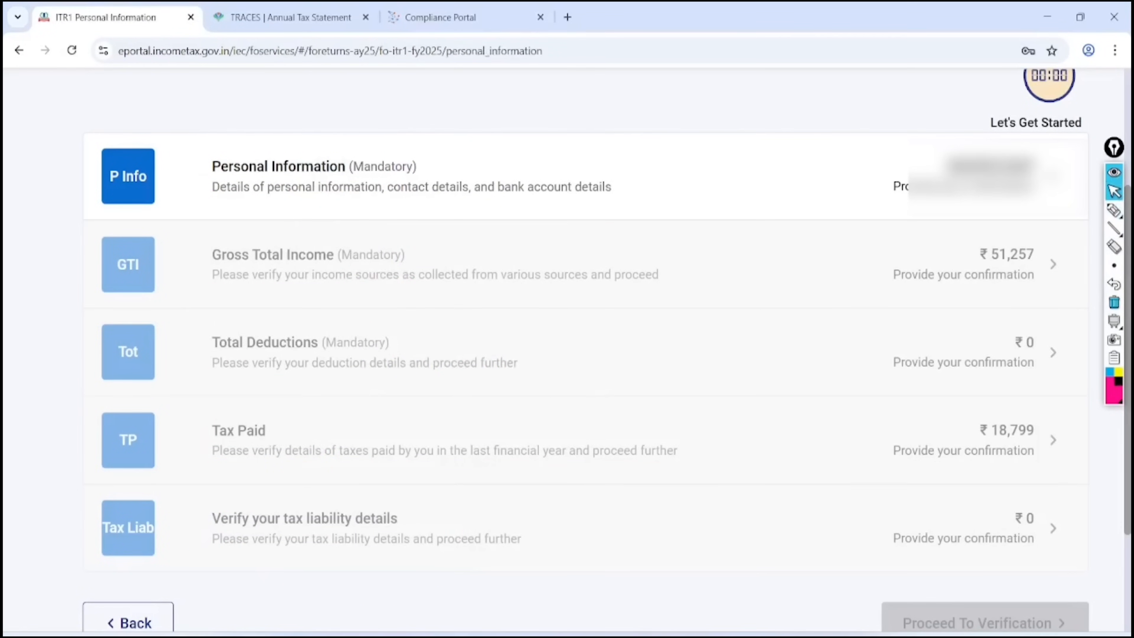
Scroll down to the Nature of Employment field and circle it on screen
scroll(566, 358, down, 10)
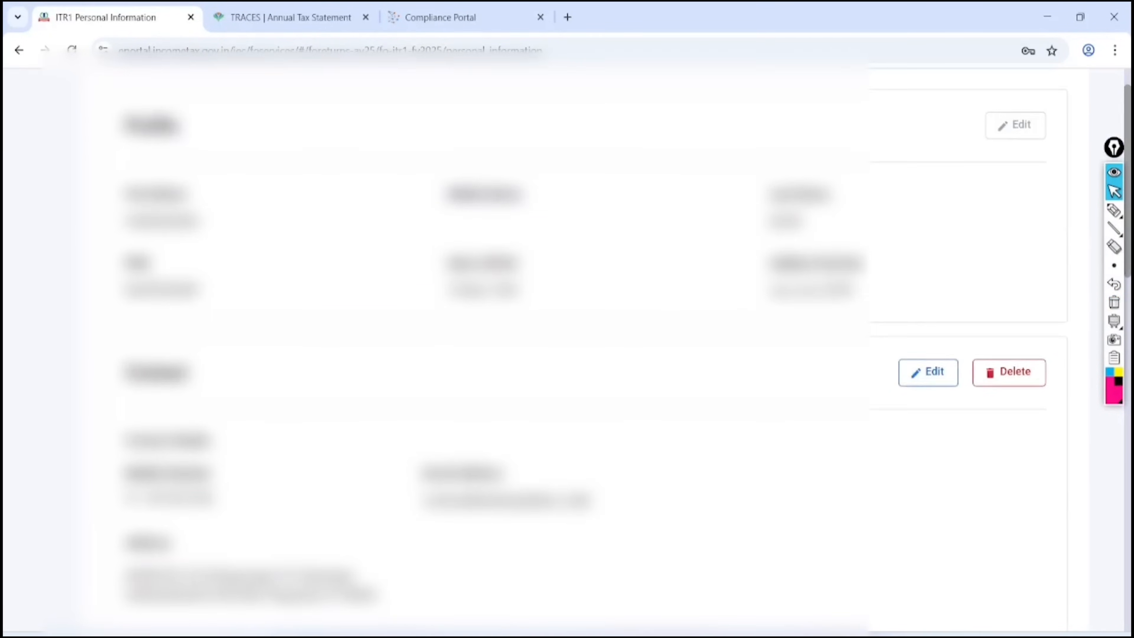
scroll(566, 357, down, 5)
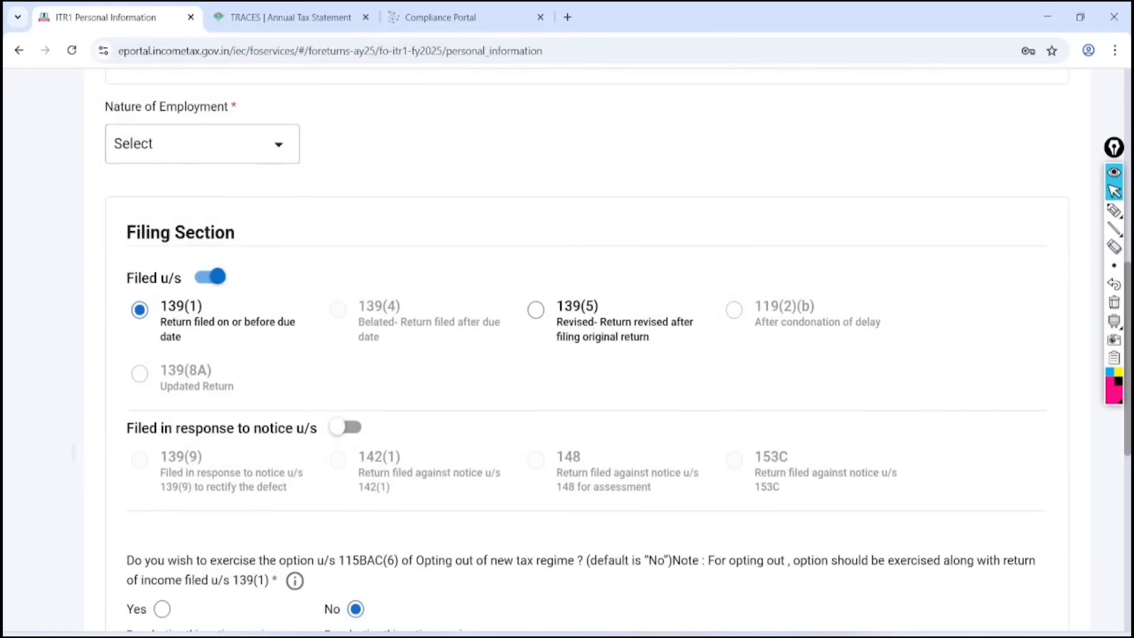
scroll(567, 357, down, 1)
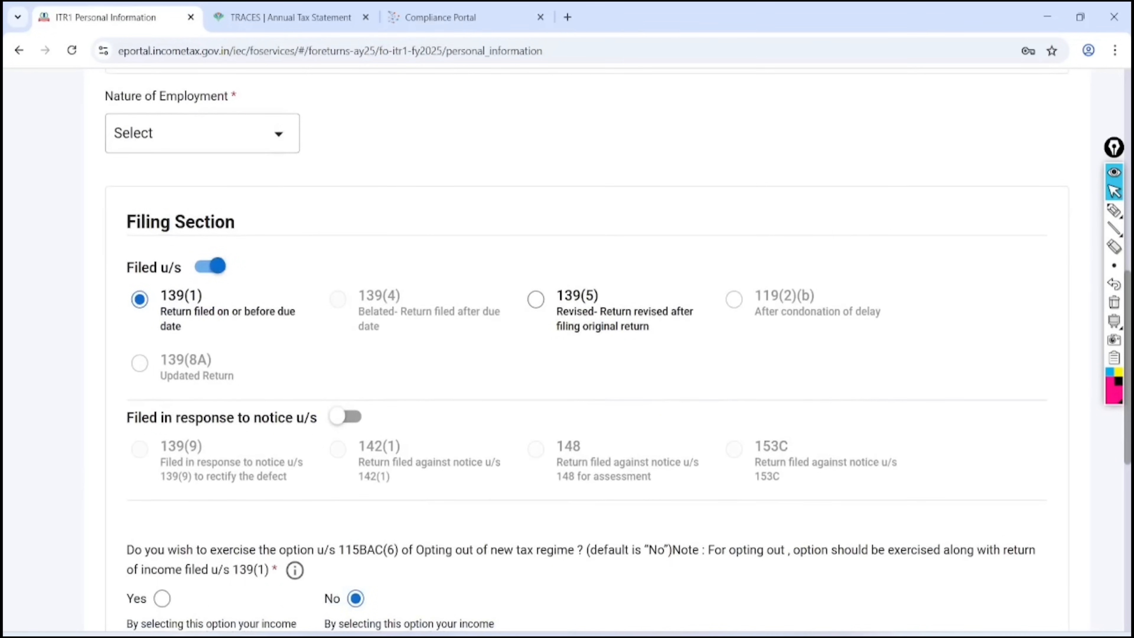
click(1112, 210)
drag(256, 71, 199, 76)
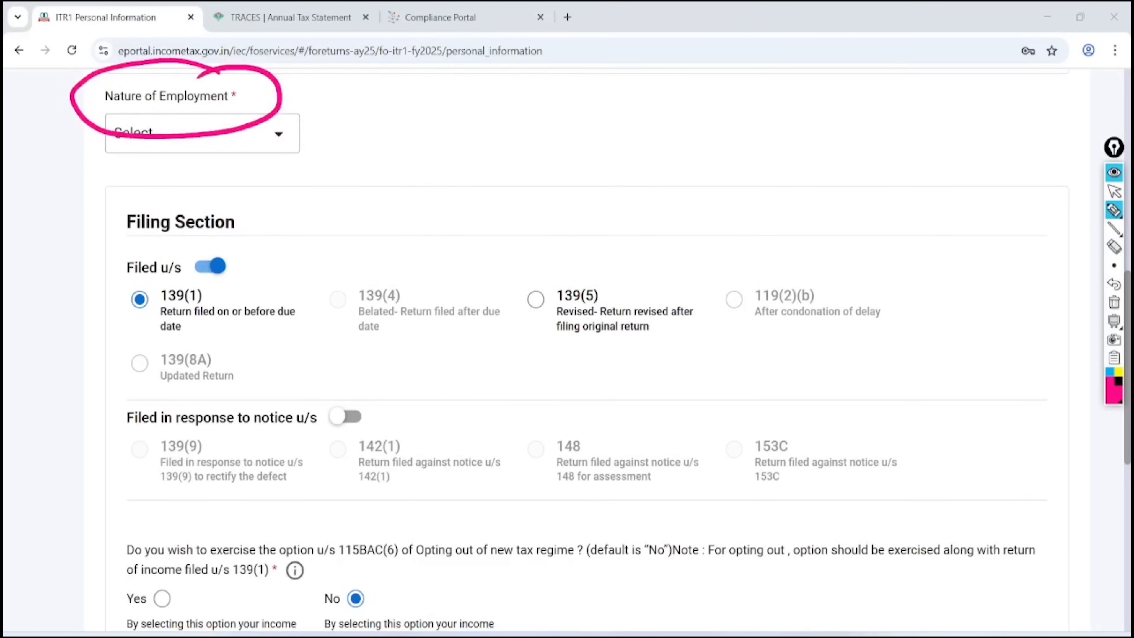
click(1113, 320)
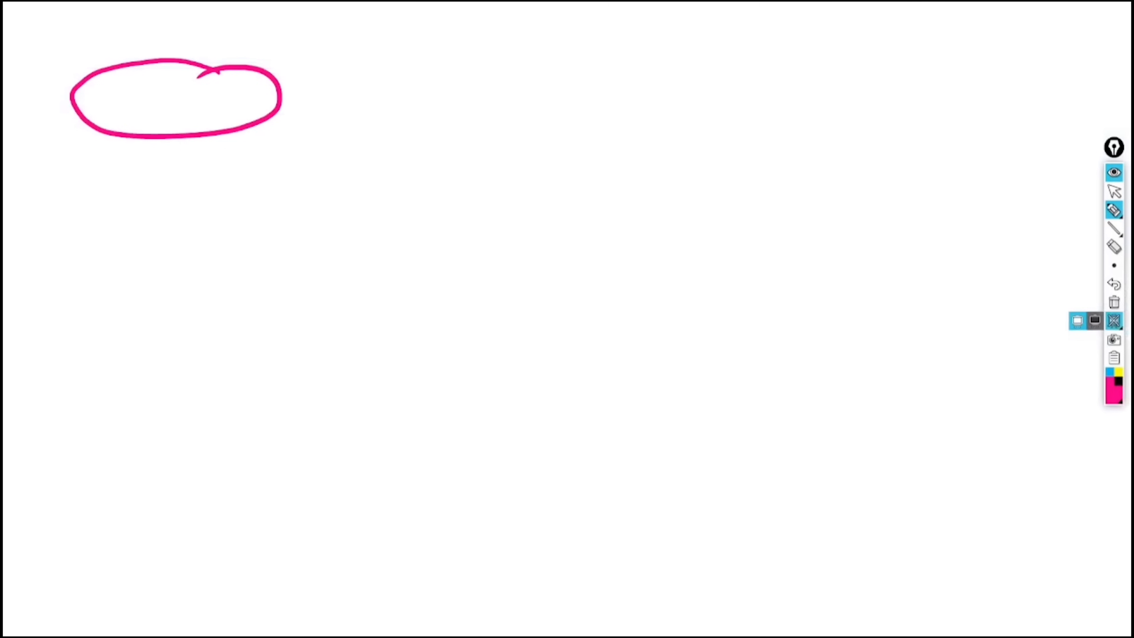
click(1113, 320)
click(1113, 302)
click(1112, 191)
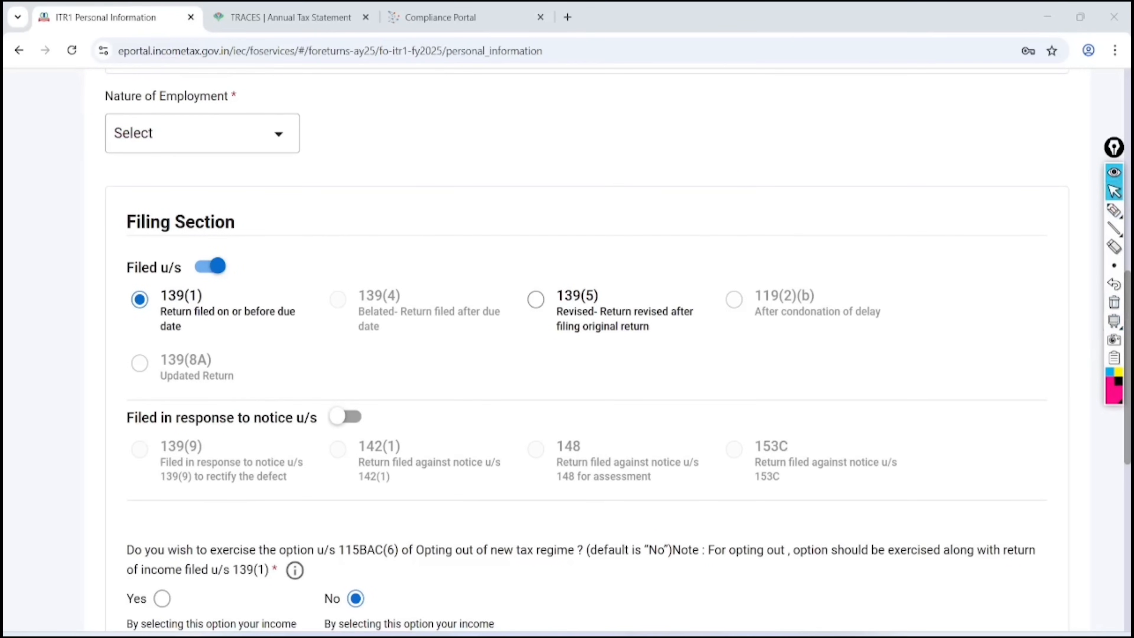
Open the Nature of Employment list, mark the Not Applicable and Others options, and choose Others
click(202, 133)
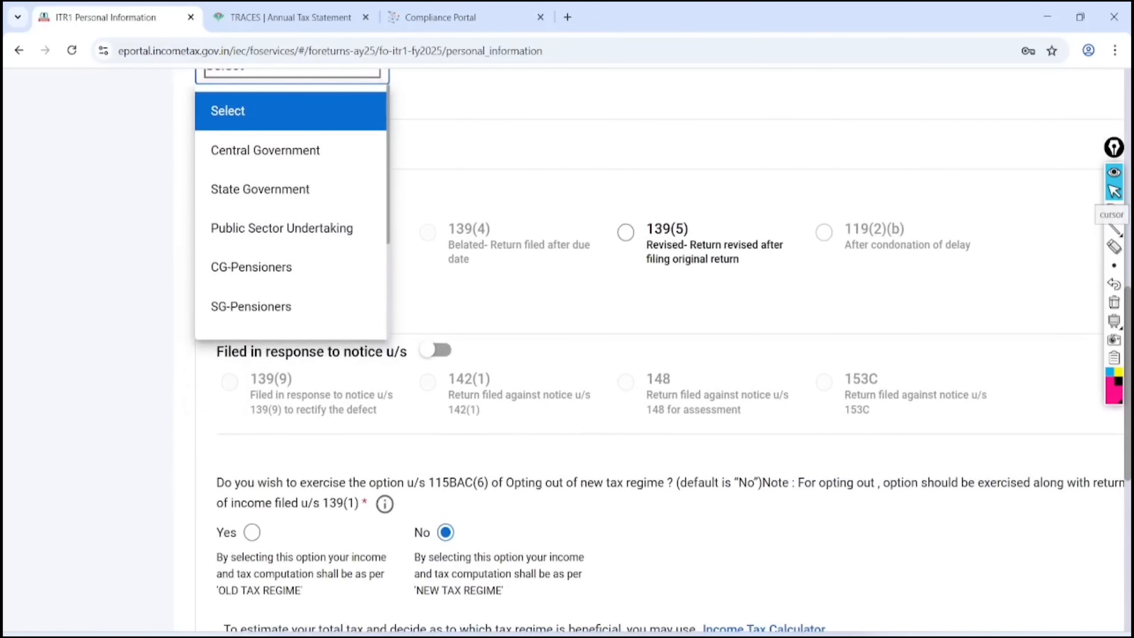
scroll(267, 230, down, 4)
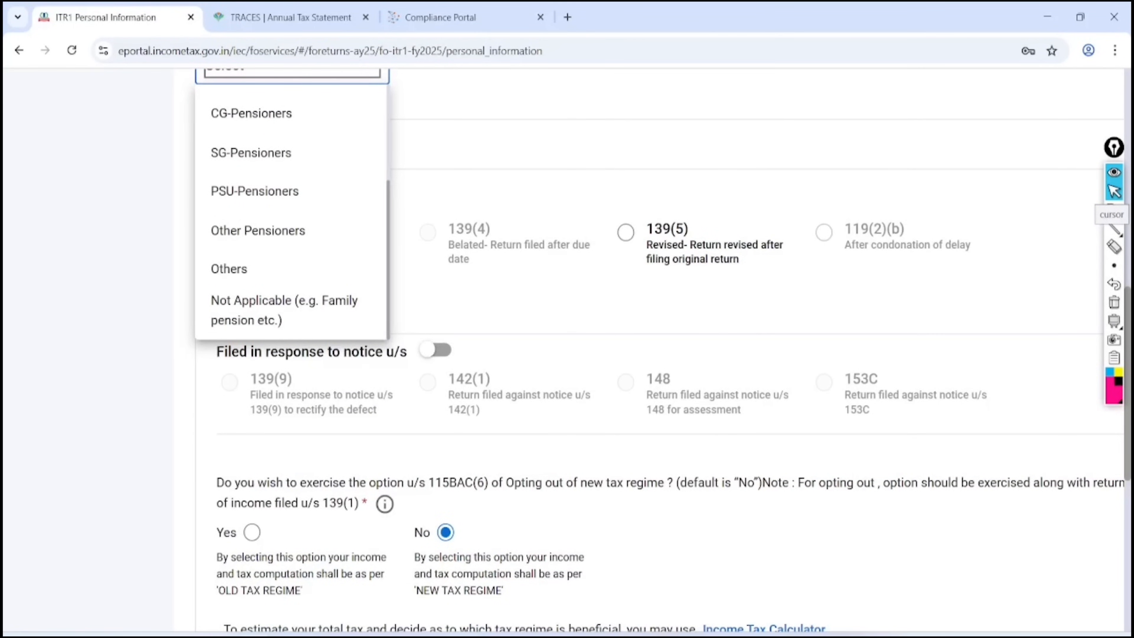
click(1113, 210)
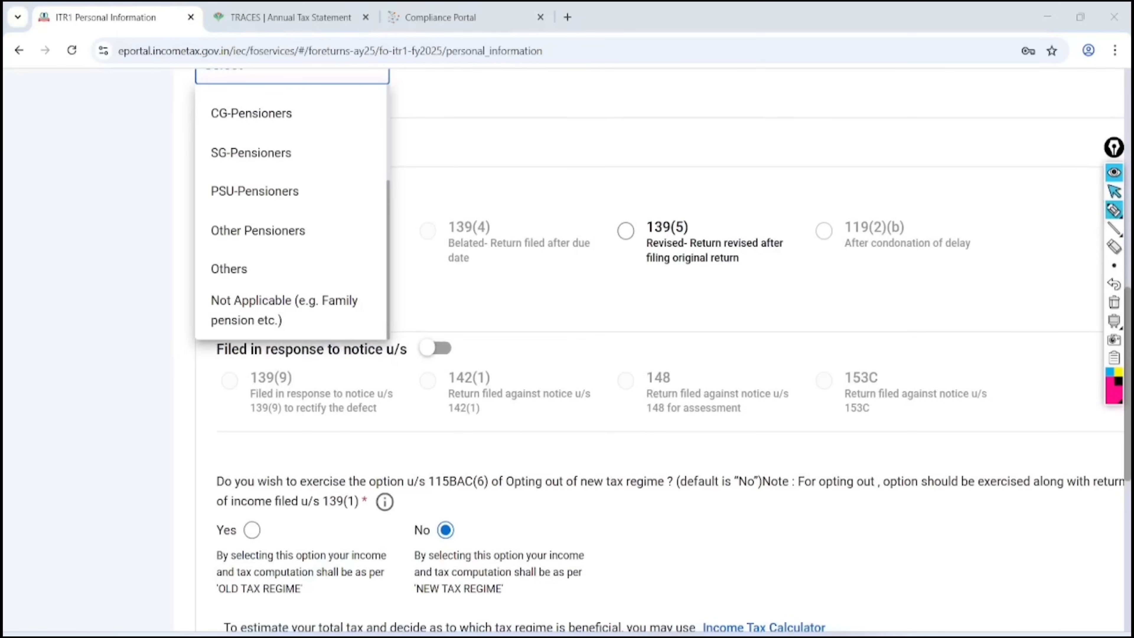
mouse_move(346, 284)
mouse_down()
mouse_move(203, 297)
mouse_move(312, 337)
mouse_move(295, 290)
mouse_up()
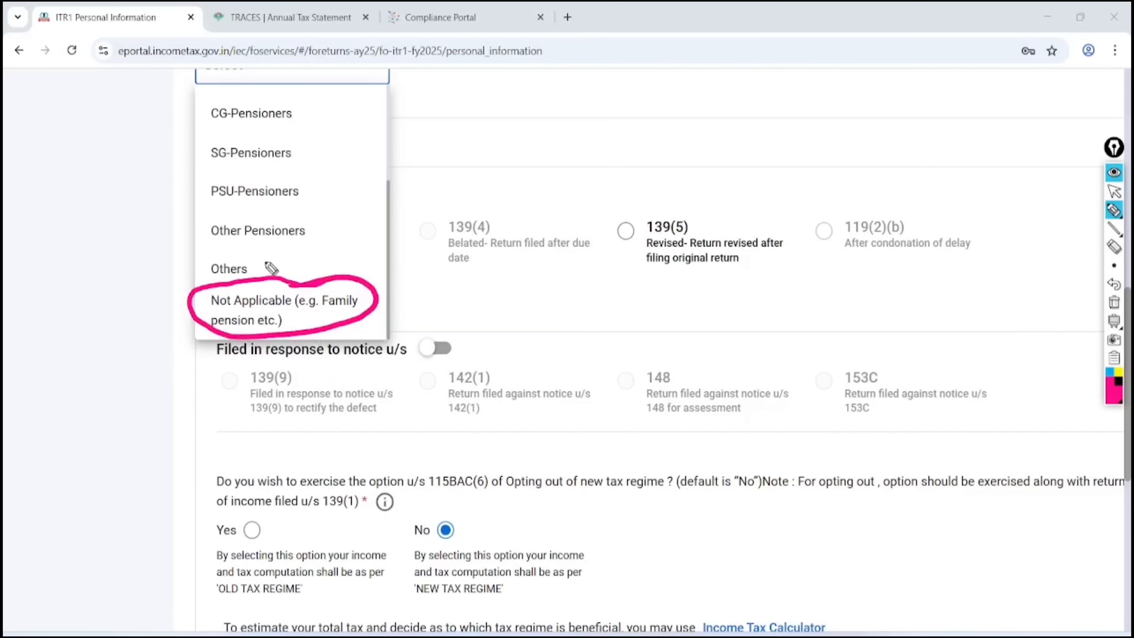
drag(260, 256, 388, 223)
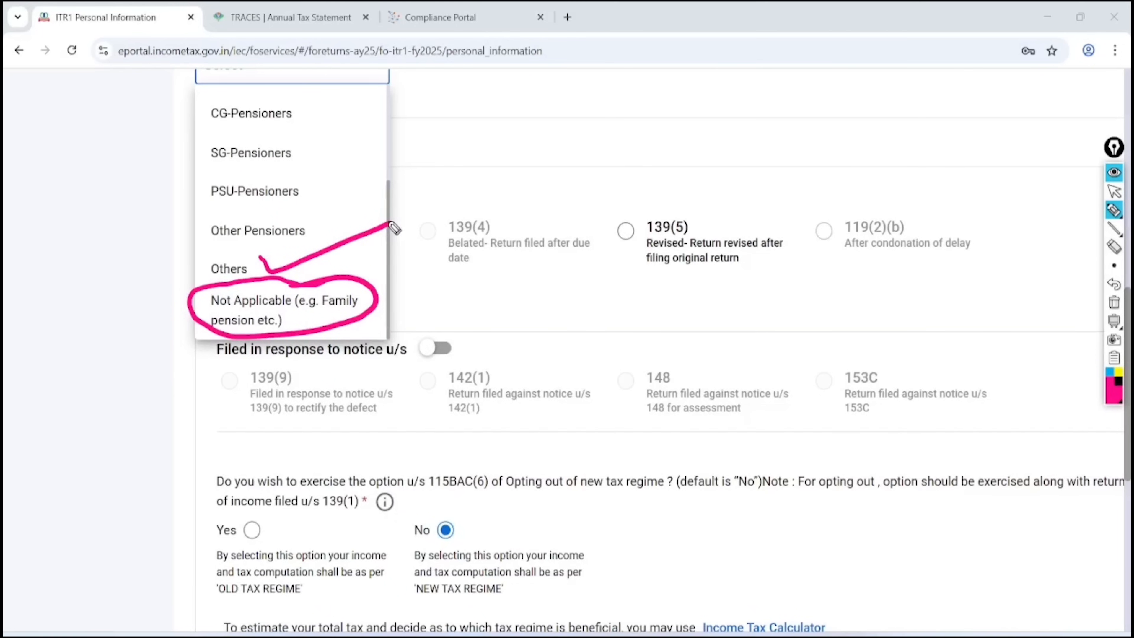
click(1114, 302)
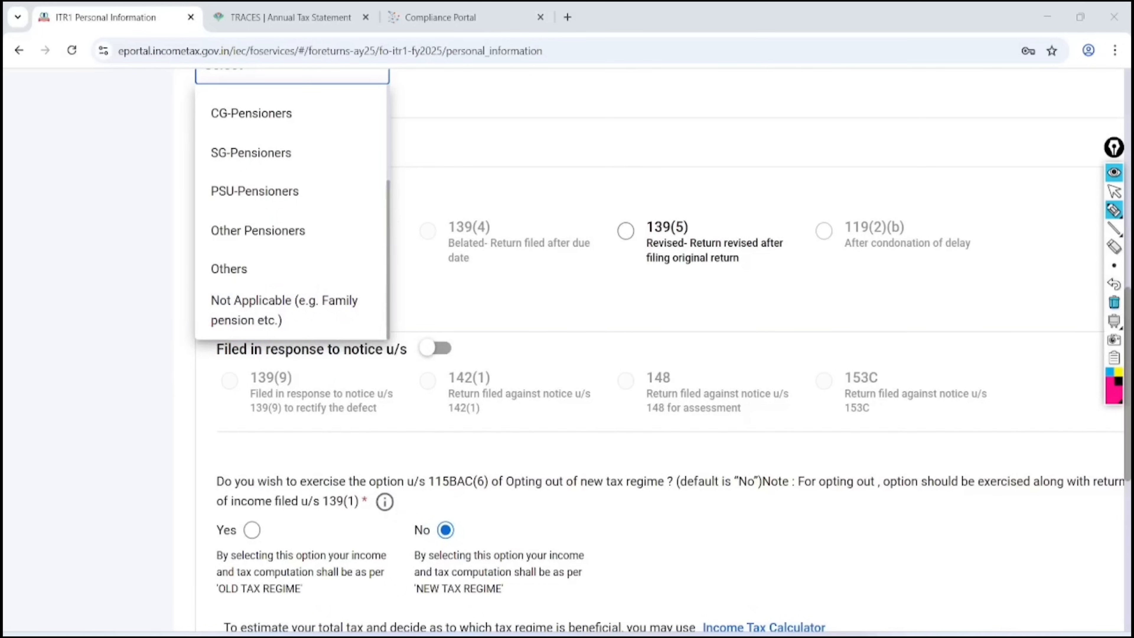
click(1114, 191)
click(229, 269)
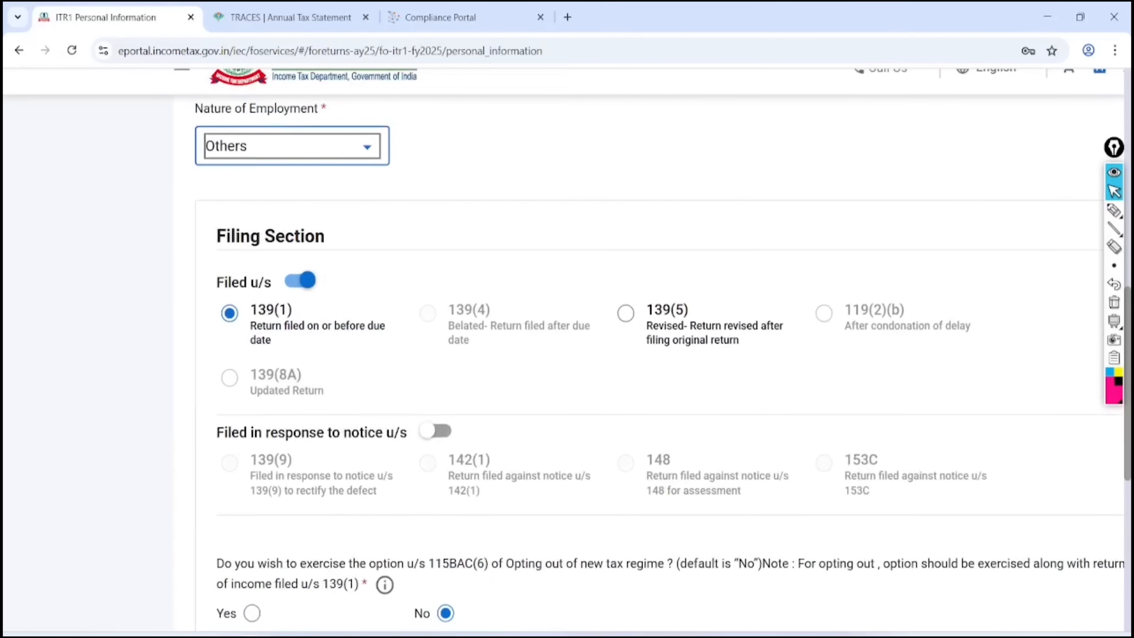
Switch the nature of employment to Not Applicable and dismiss the salary schedule warning
click(286, 146)
scroll(268, 357, down, 1)
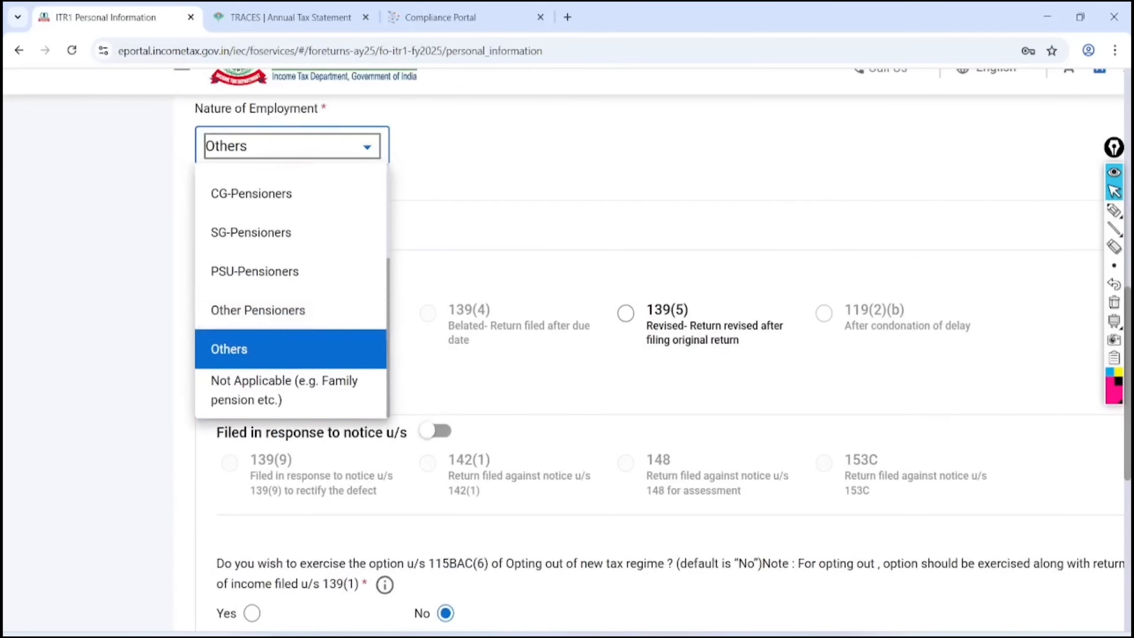
click(268, 389)
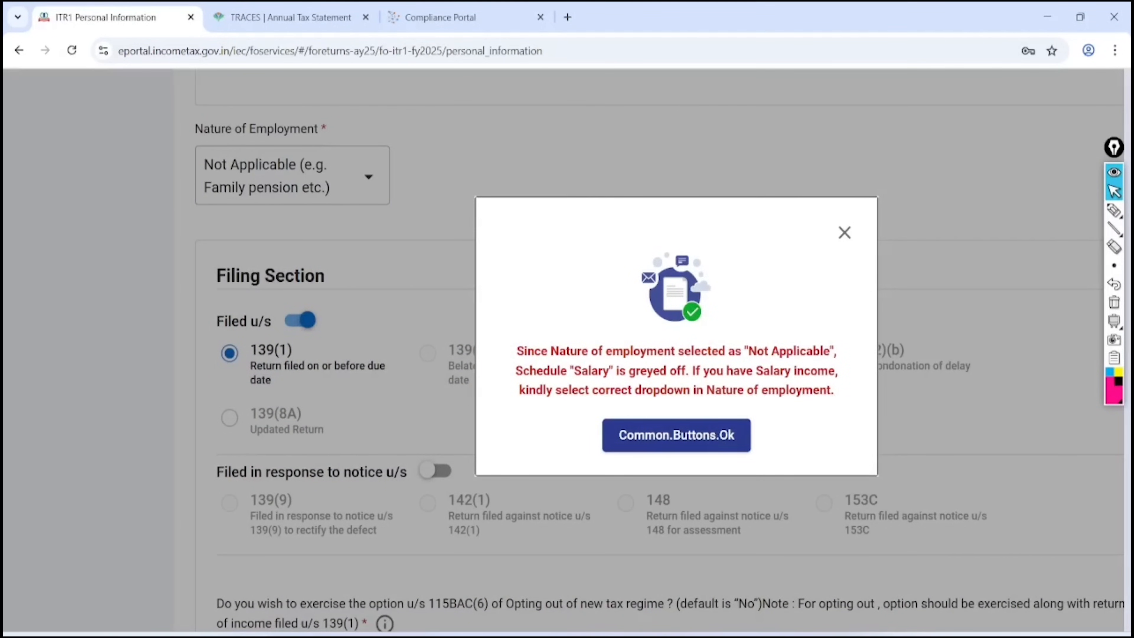
key(Return)
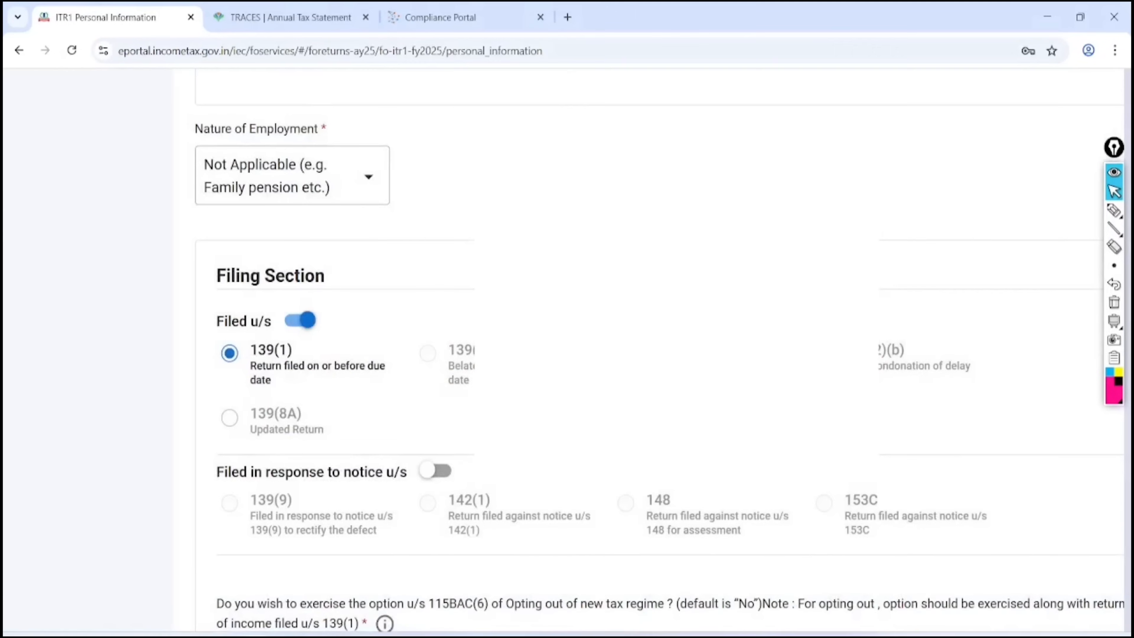
Set the nature of employment back to Others using the keyboard
key(space)
key(Up)
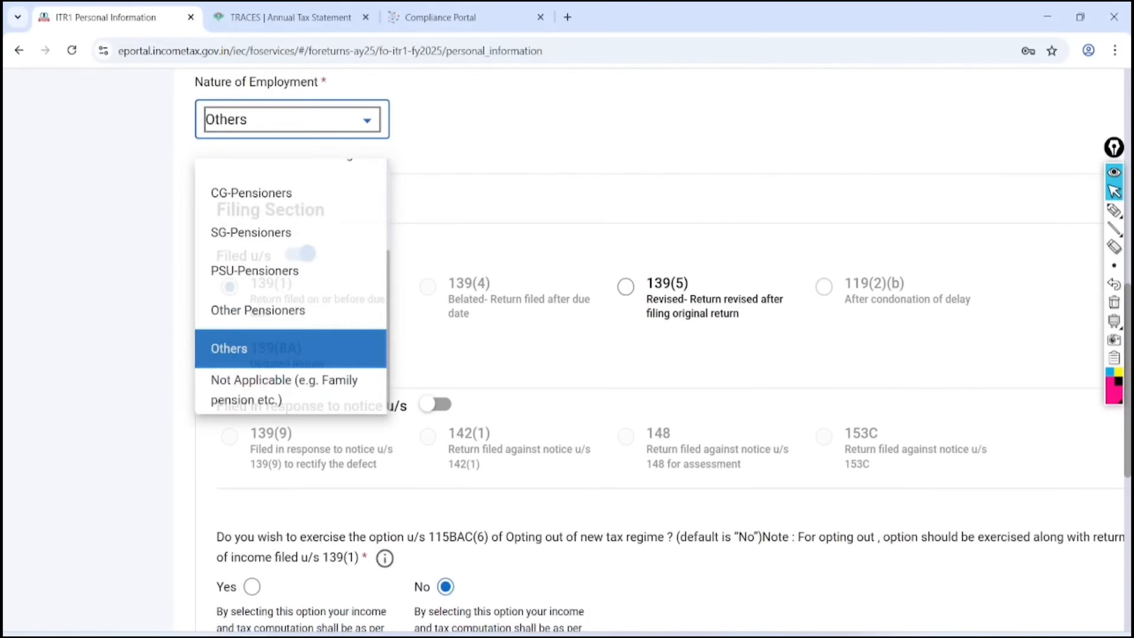
key(Return)
scroll(662, 354, down, 3)
key(ctrl+shift+p)
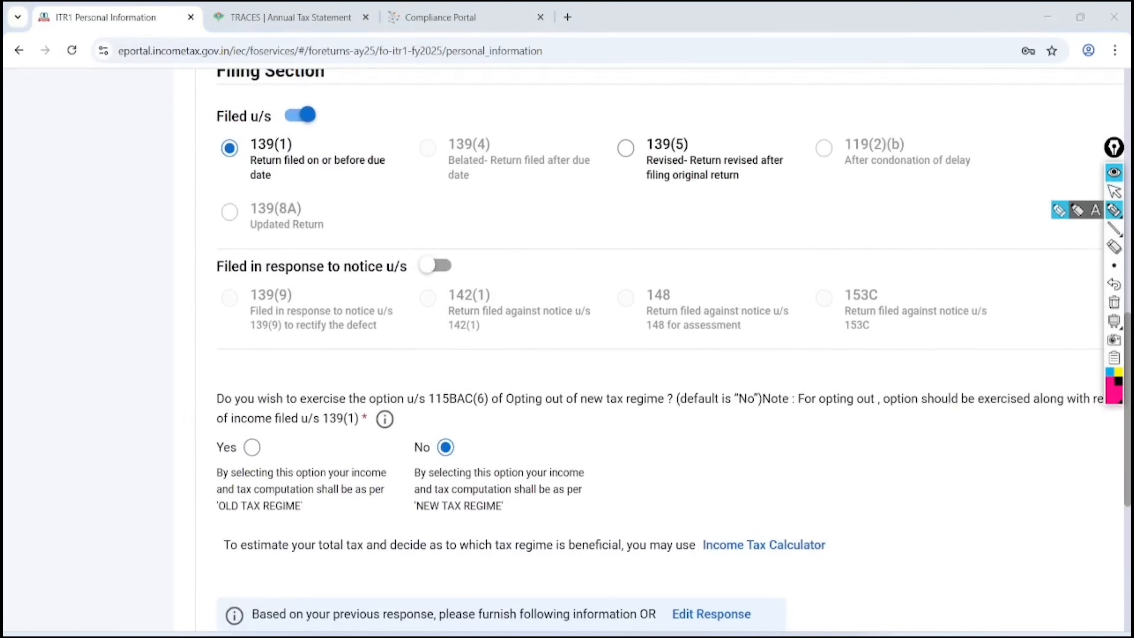
Mark the Filed u/s options and keep the 115BAC opt-out answer on the new tax regime
mouse_move(332, 91)
mouse_down()
mouse_move(233, 238)
mouse_move(262, 84)
mouse_move(389, 182)
mouse_move(333, 151)
mouse_move(518, 117)
mouse_up()
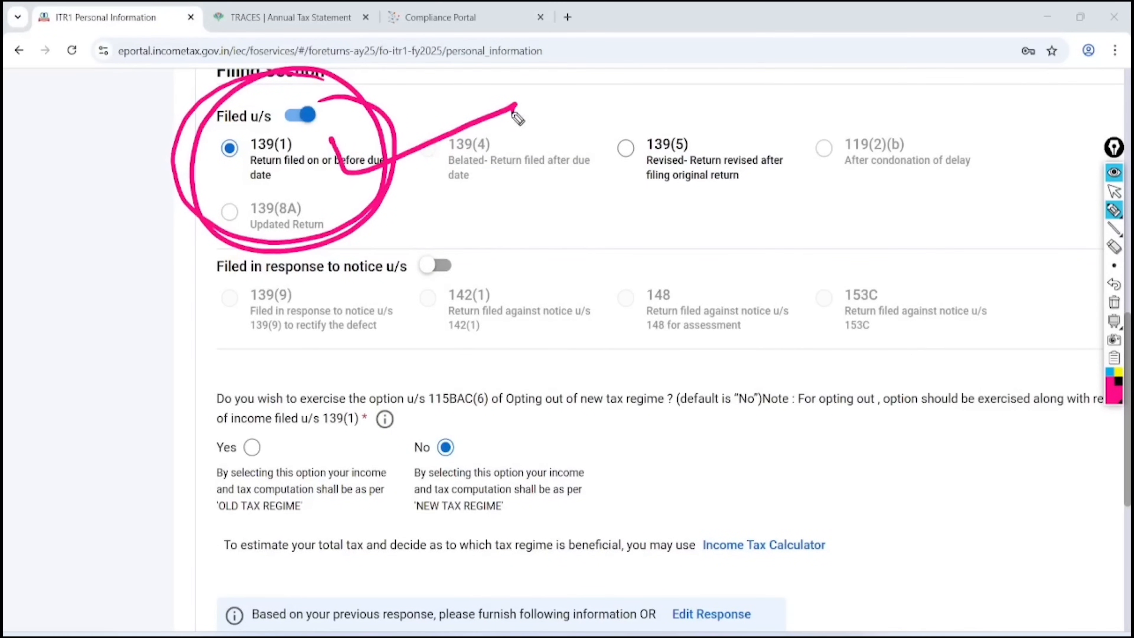
mouse_move(510, 422)
mouse_down()
mouse_move(532, 432)
mouse_move(612, 384)
mouse_up()
mouse_move(565, 437)
mouse_down()
mouse_move(613, 405)
mouse_move(617, 423)
mouse_up()
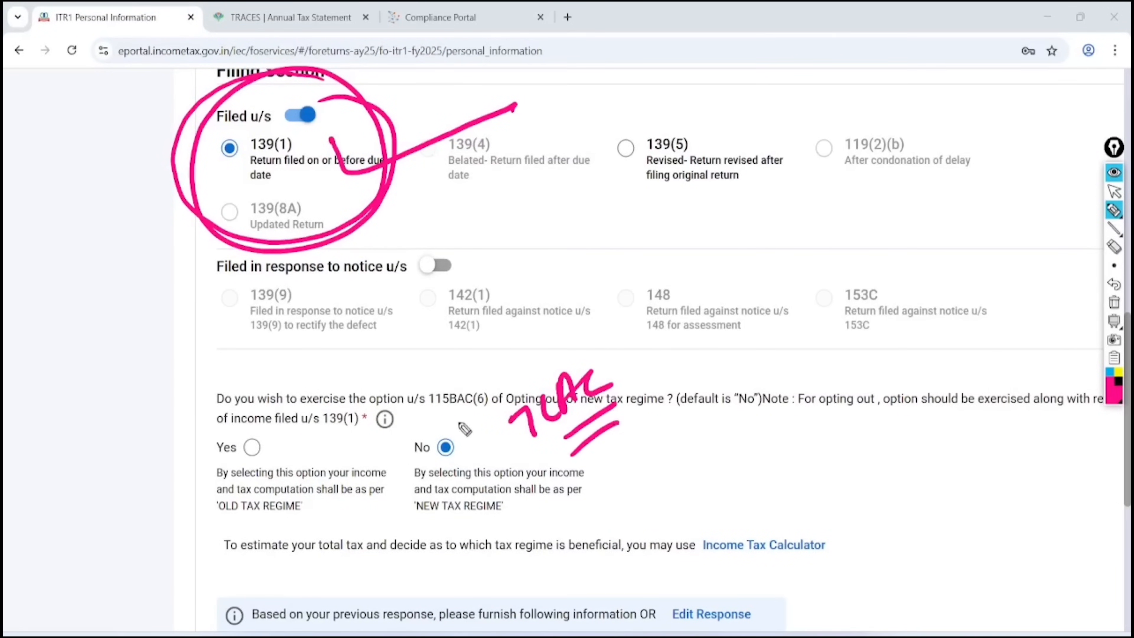
mouse_move(448, 414)
mouse_down()
mouse_move(420, 466)
mouse_move(448, 417)
mouse_up()
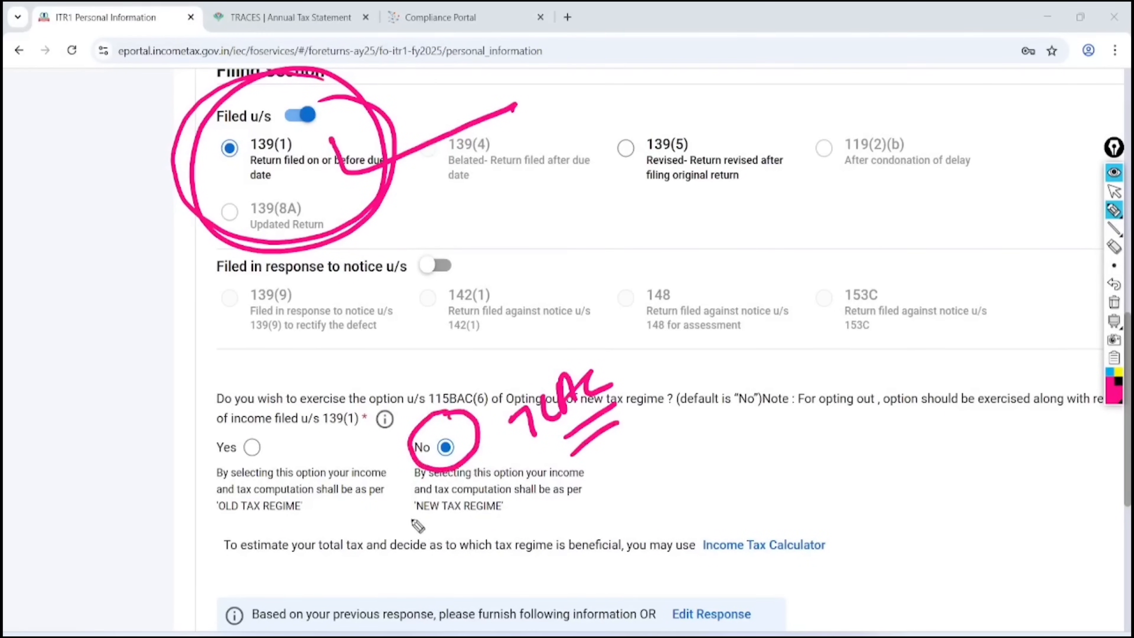
mouse_move(413, 522)
mouse_down()
mouse_move(504, 527)
mouse_move(473, 531)
mouse_move(506, 521)
mouse_up()
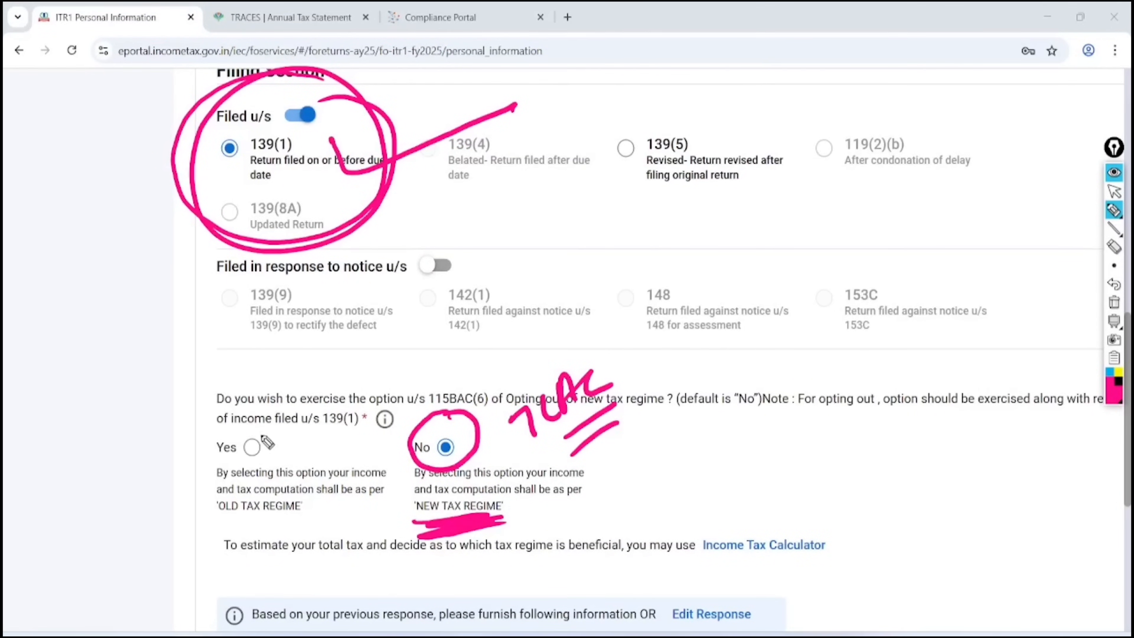
mouse_move(237, 448)
mouse_down()
mouse_move(251, 456)
mouse_move(334, 402)
mouse_up()
mouse_move(206, 526)
mouse_down()
mouse_move(236, 523)
mouse_move(225, 537)
mouse_move(300, 516)
mouse_up()
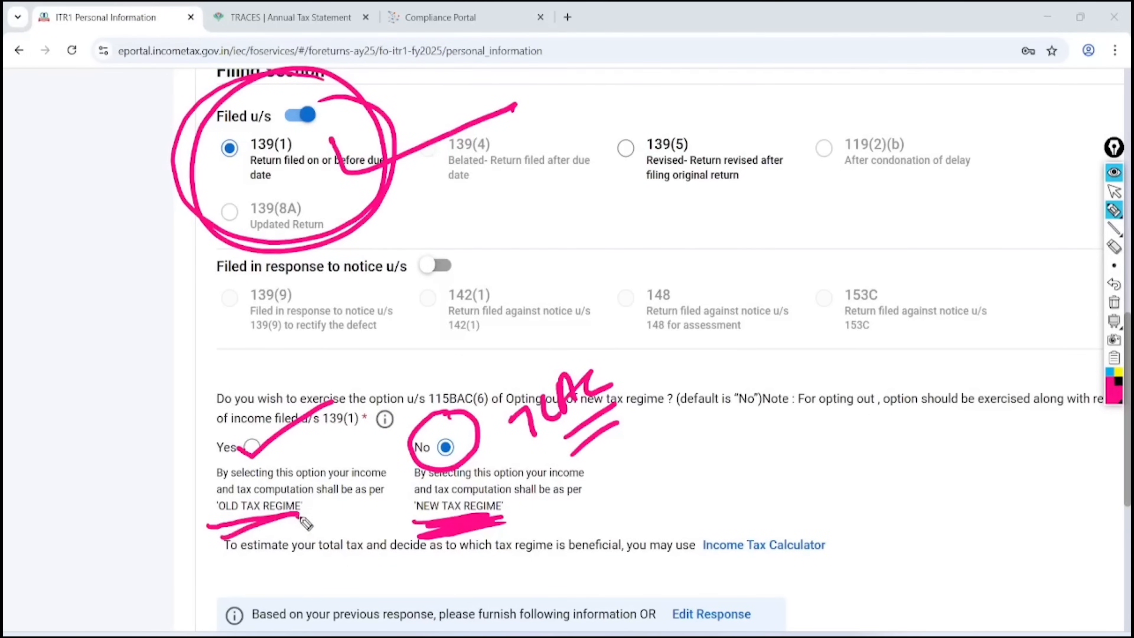
click(1114, 302)
click(1113, 191)
scroll(1122, 562, down, 3)
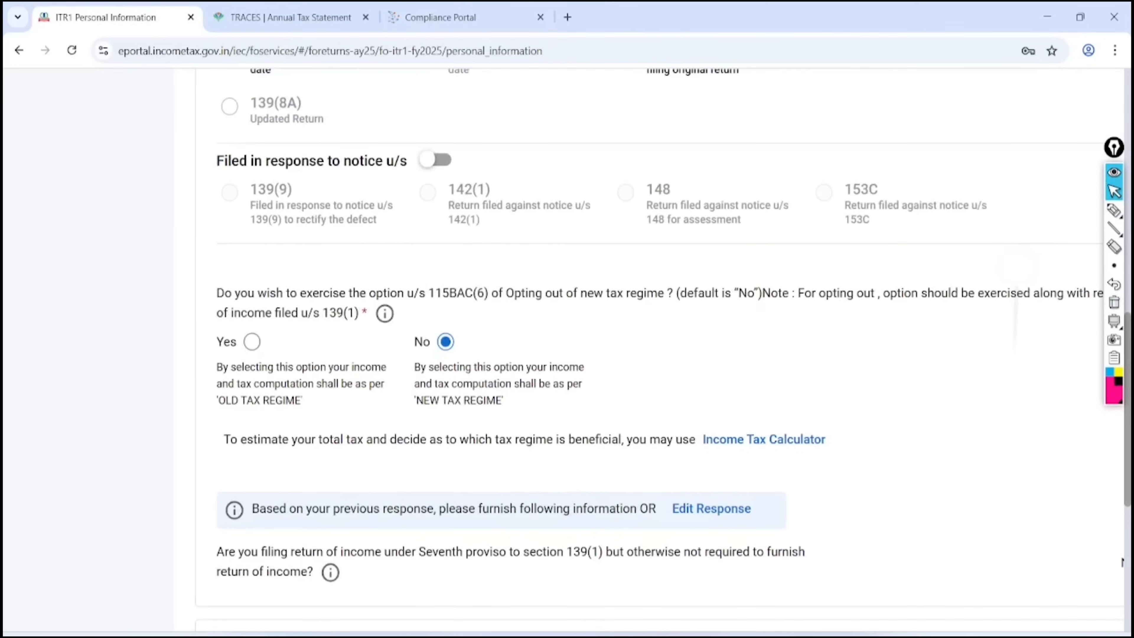
scroll(1122, 561, down, 6)
Expand Bank Details and mark the validated account nominated for refund
click(301, 356)
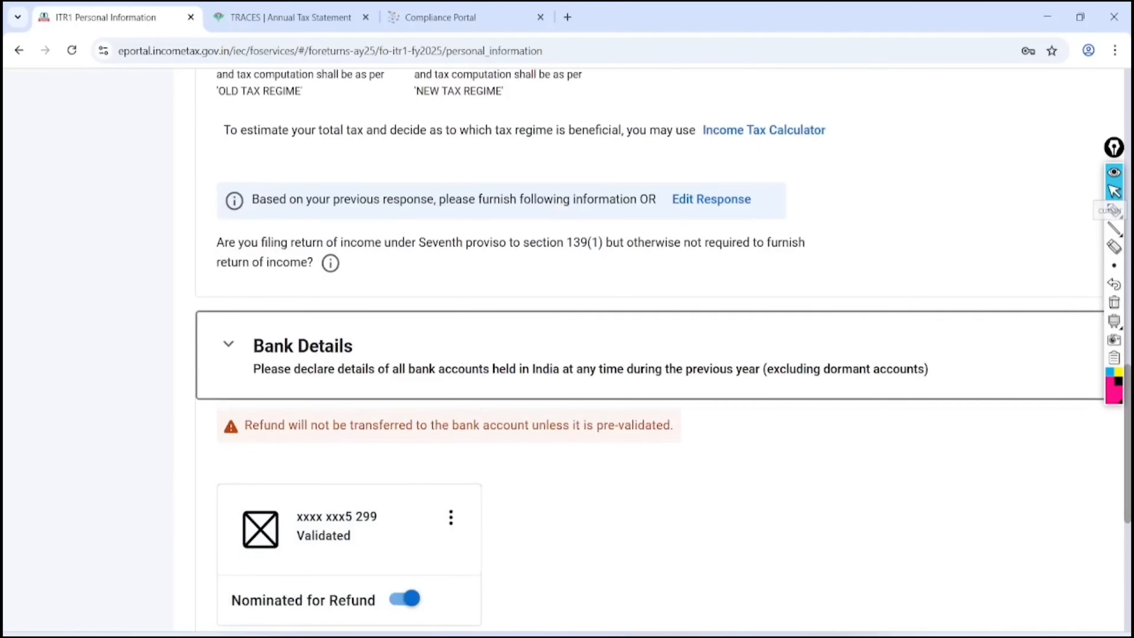
click(1114, 209)
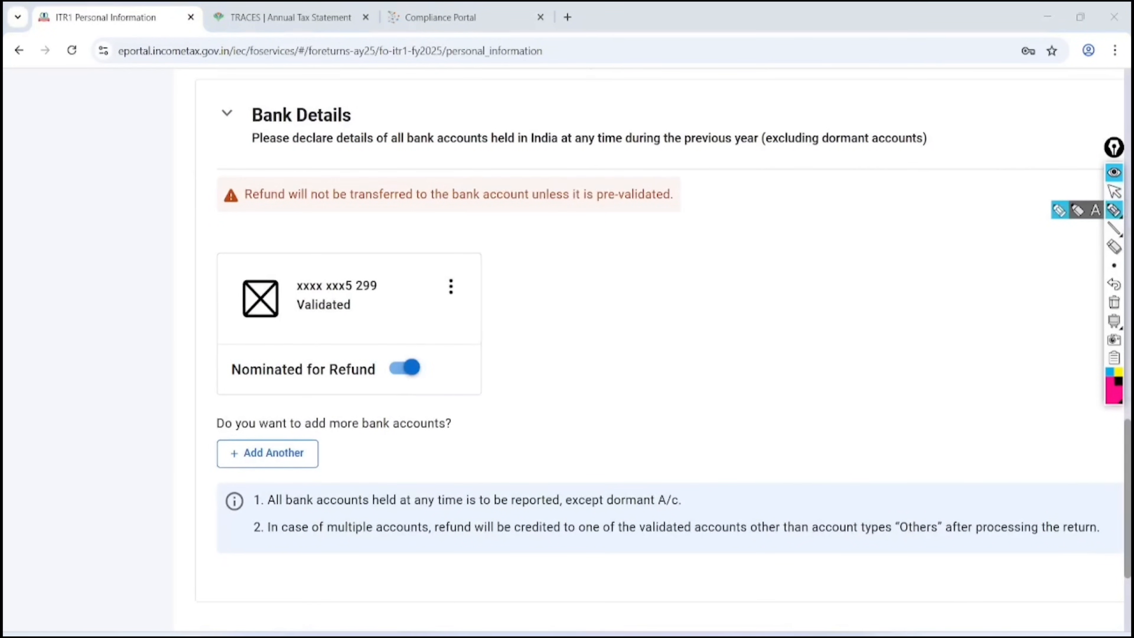
mouse_move(438, 357)
mouse_down()
mouse_move(446, 369)
mouse_move(546, 341)
mouse_up()
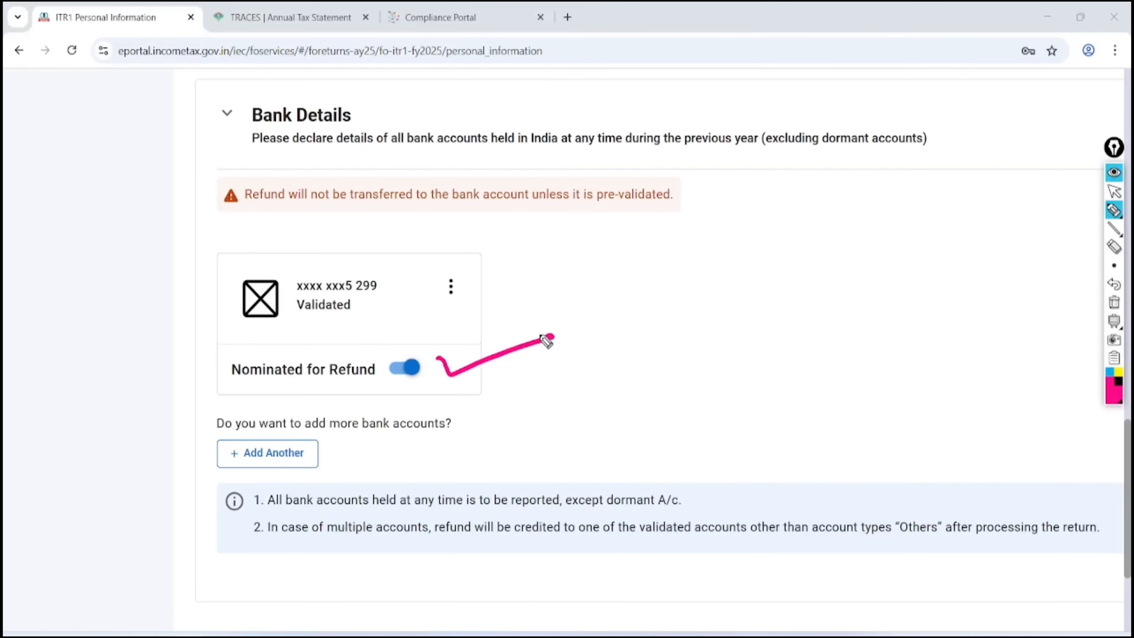
mouse_move(331, 410)
mouse_down()
mouse_move(344, 496)
mouse_move(172, 467)
mouse_up()
click(1112, 189)
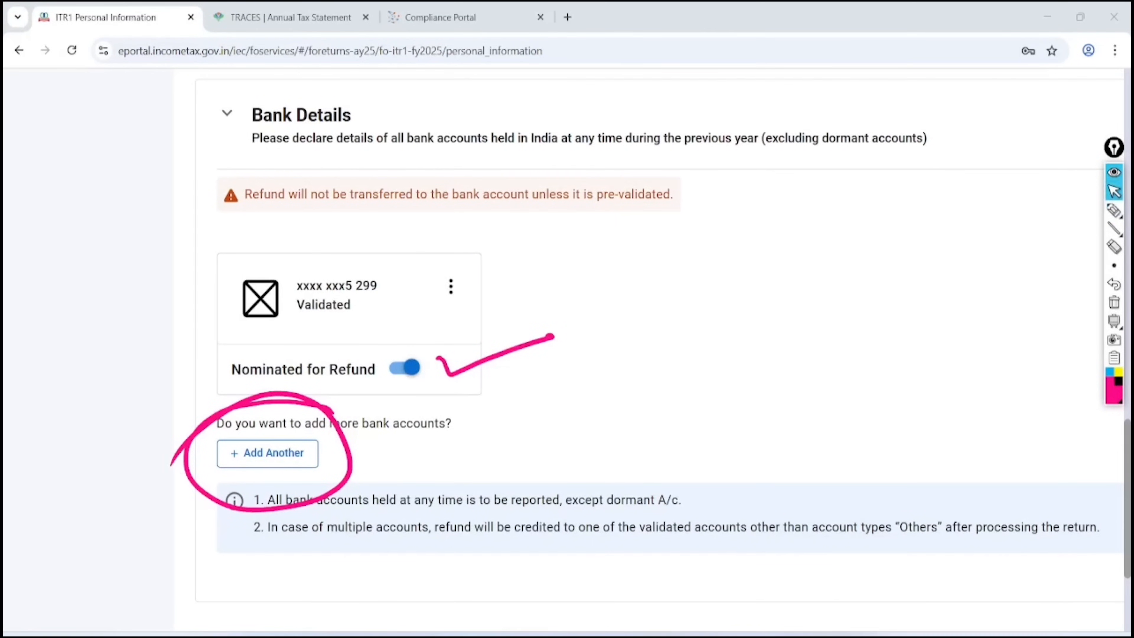
click(1113, 302)
scroll(580, 313, down, 5)
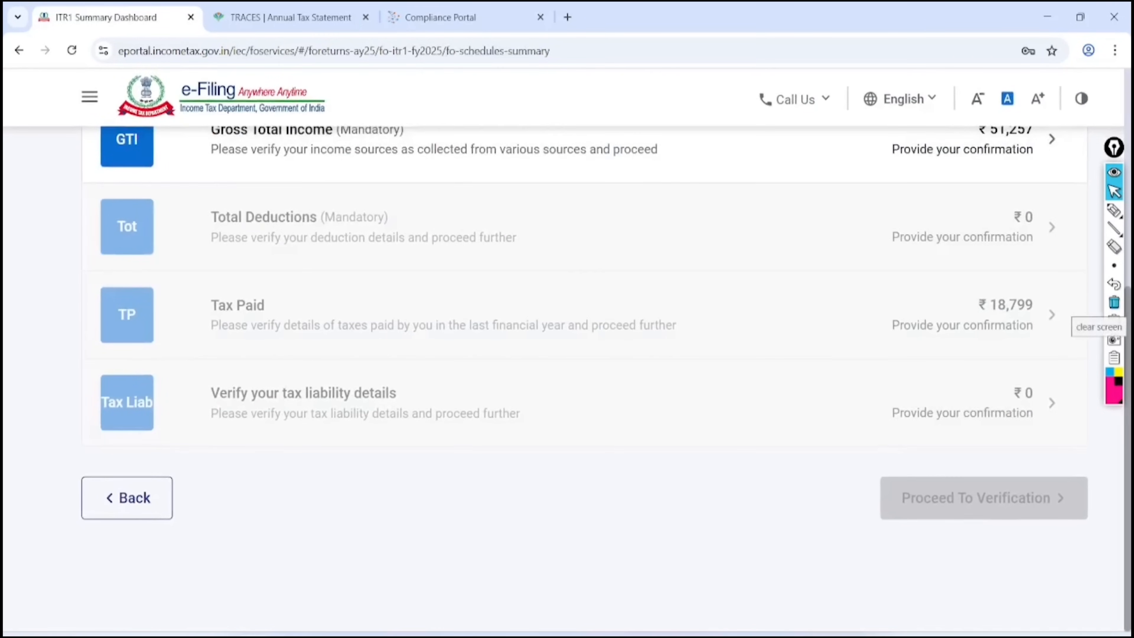
Mark Personal Information as Confirmed and open the Gross Total Income section
scroll(580, 357, up, 5)
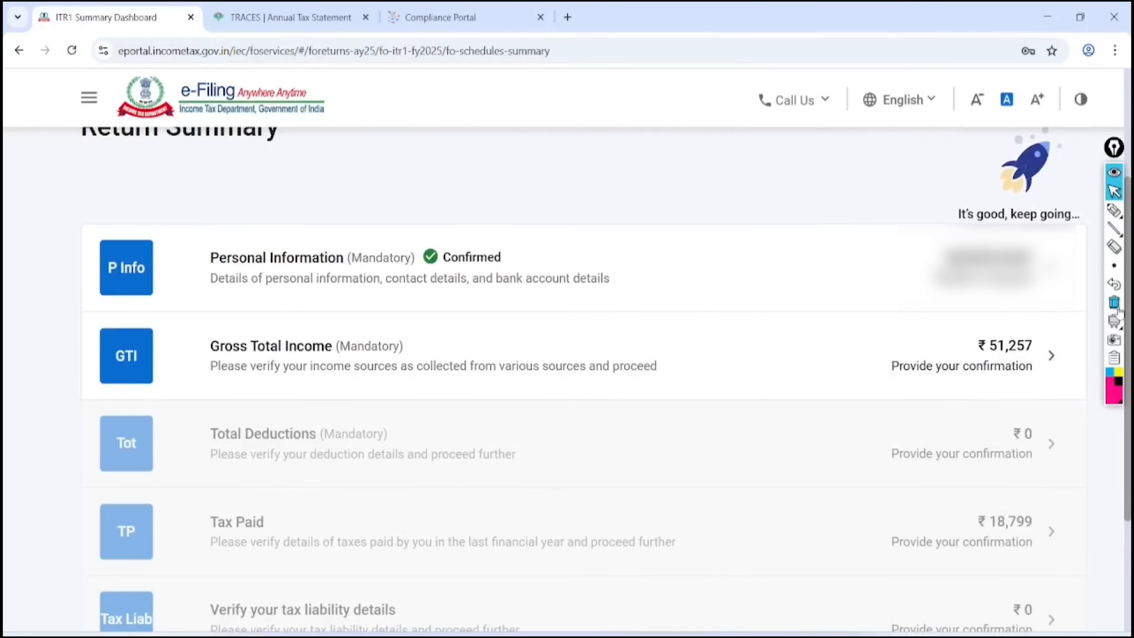
click(1114, 210)
mouse_move(555, 199)
mouse_down()
mouse_move(464, 196)
mouse_move(572, 255)
mouse_move(478, 210)
mouse_up()
mouse_move(408, 320)
mouse_down()
mouse_move(227, 316)
mouse_move(446, 397)
mouse_move(386, 298)
mouse_up()
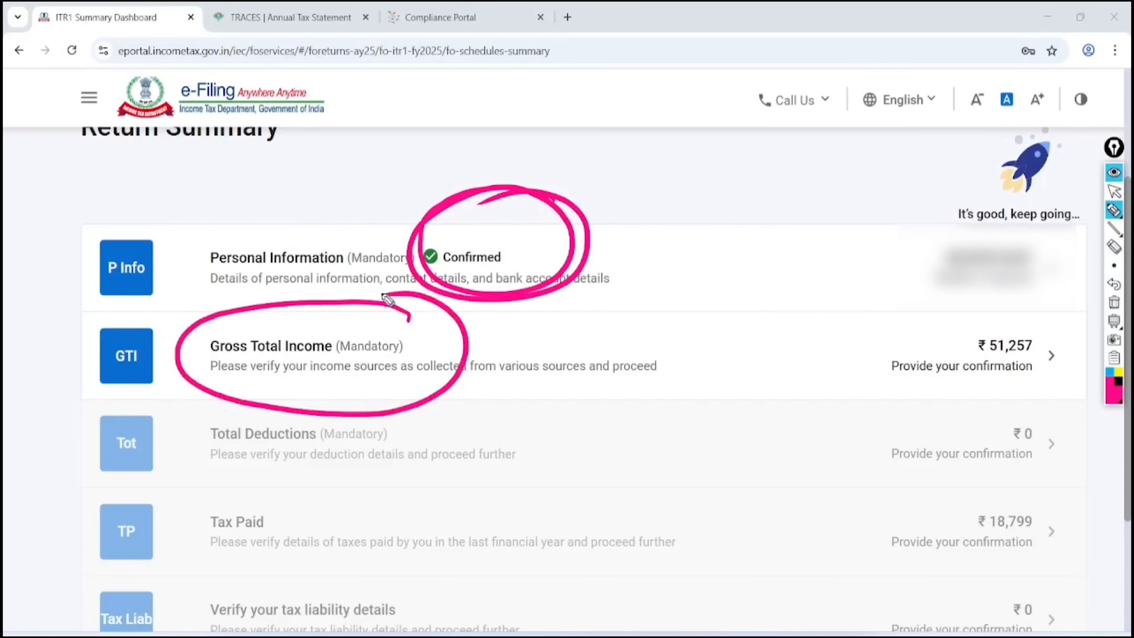
click(1114, 191)
click(1113, 302)
click(428, 348)
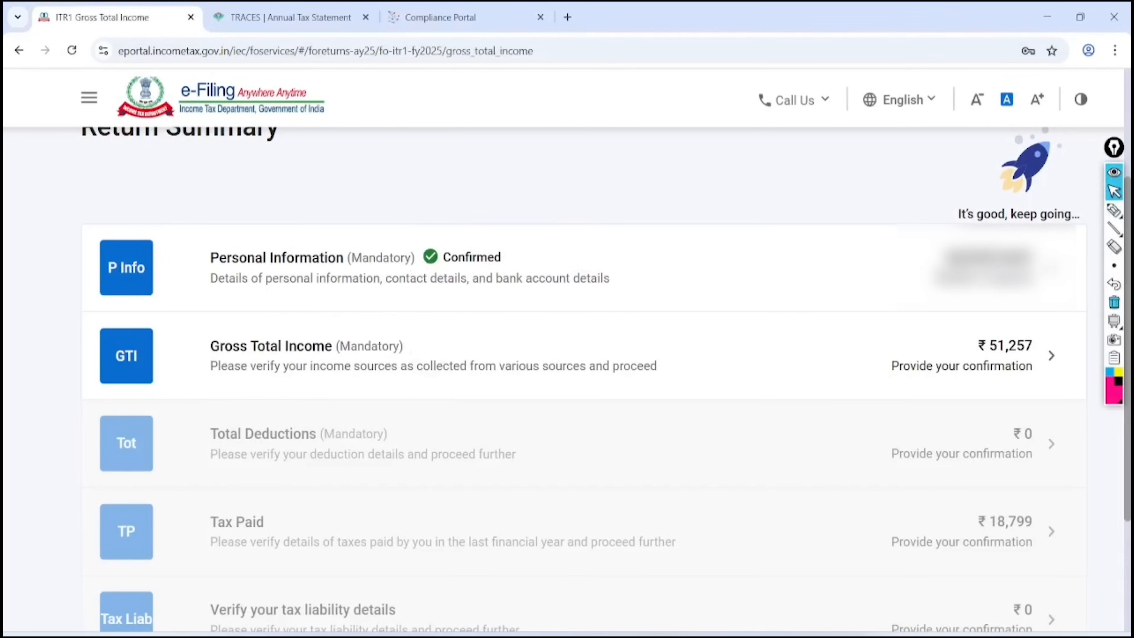
Highlight the B1. Income From Salary heading and its edit control
scroll(1113, 304, down, 3)
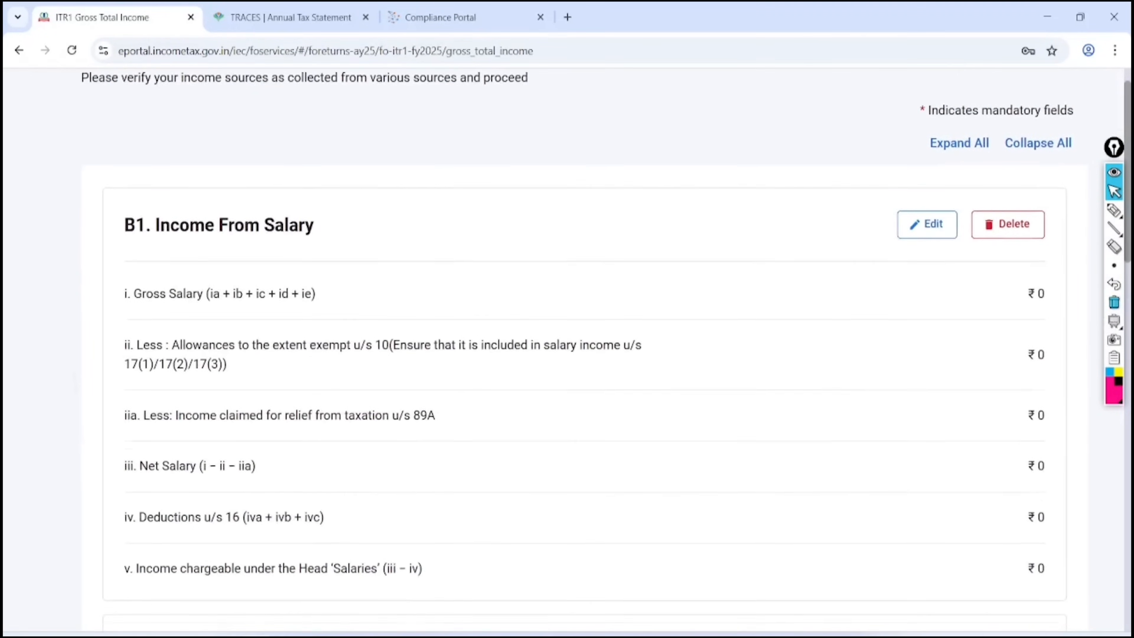
click(1113, 210)
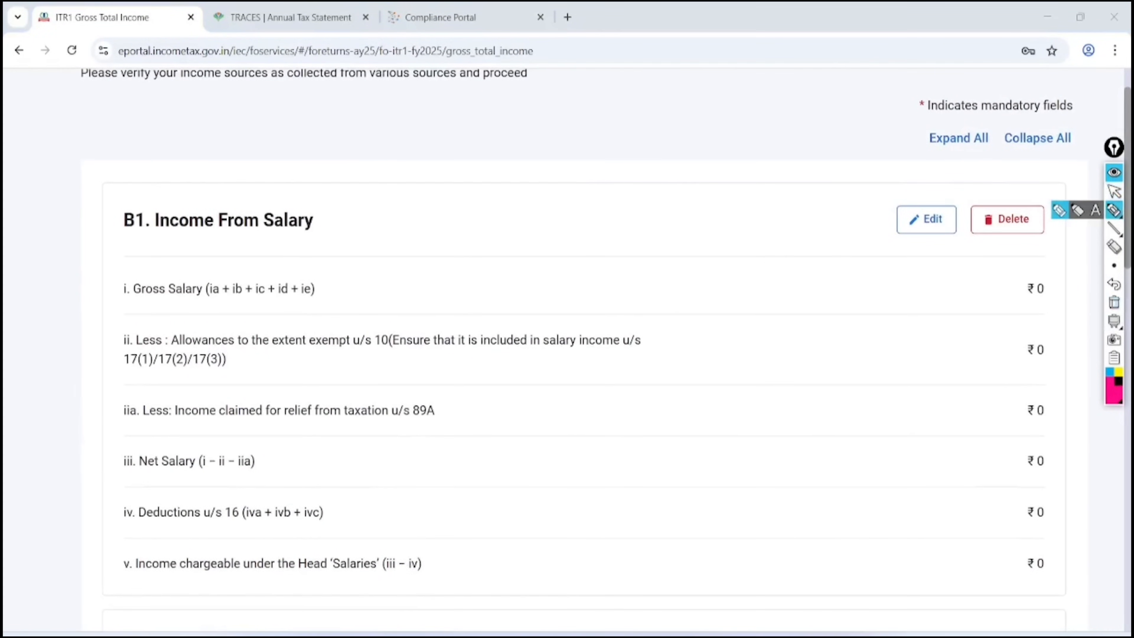
mouse_move(311, 131)
mouse_down()
mouse_move(164, 119)
mouse_move(363, 170)
mouse_move(330, 273)
mouse_move(236, 134)
mouse_up()
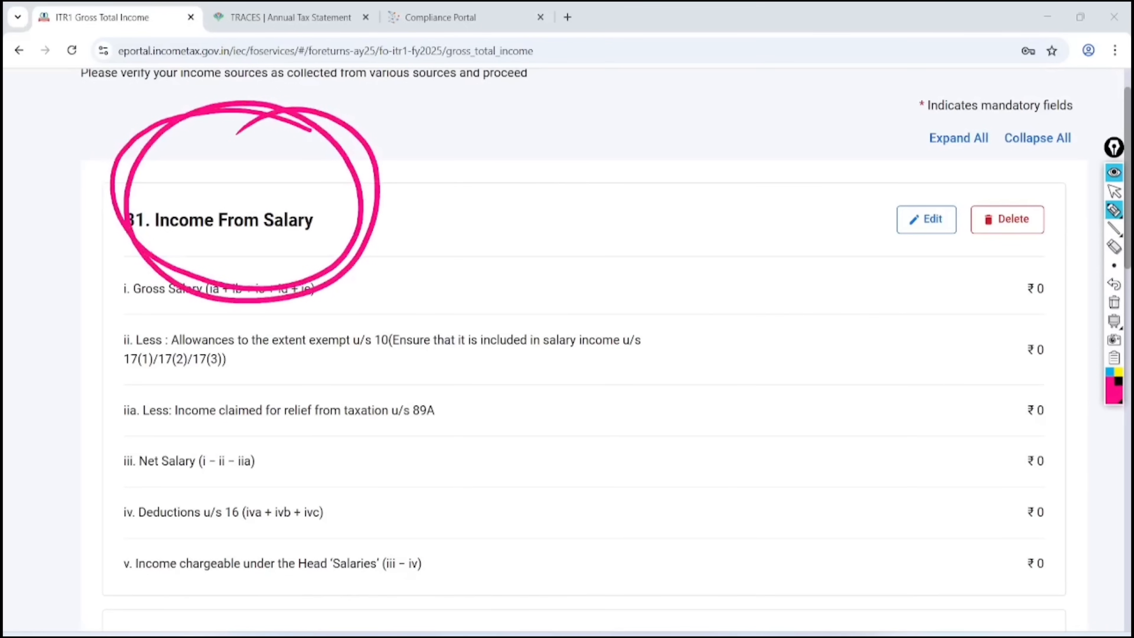
mouse_move(966, 169)
mouse_down()
mouse_move(911, 157)
mouse_move(920, 168)
mouse_up()
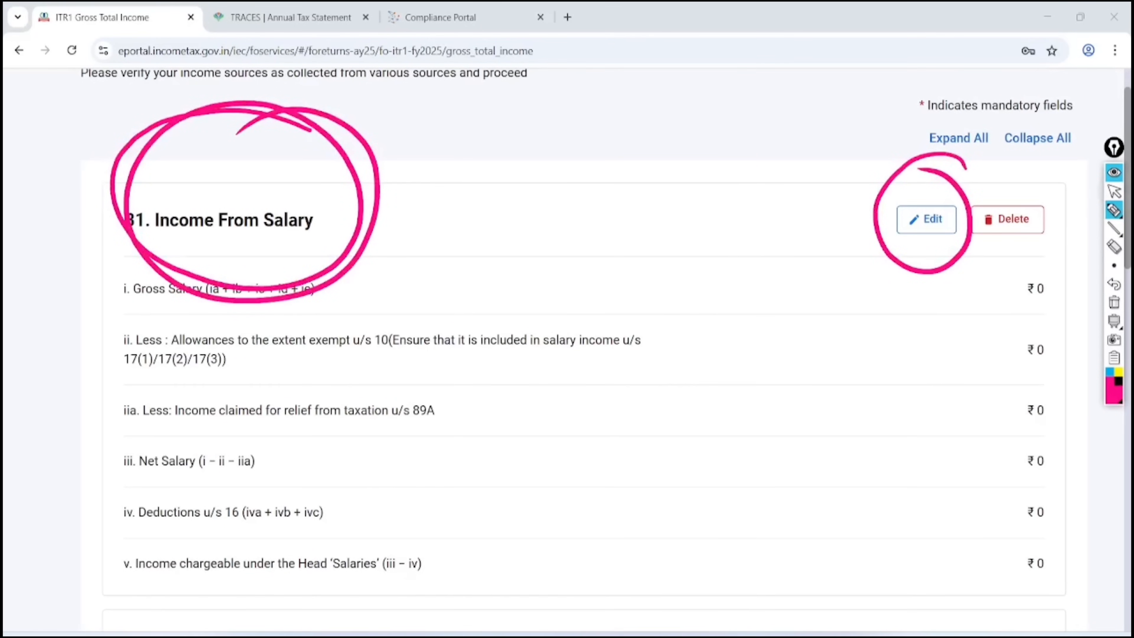
click(1114, 191)
click(1113, 302)
Open B1 salary for editing and mark the section 17(1), 17(2) and 17(3) fields
click(926, 220)
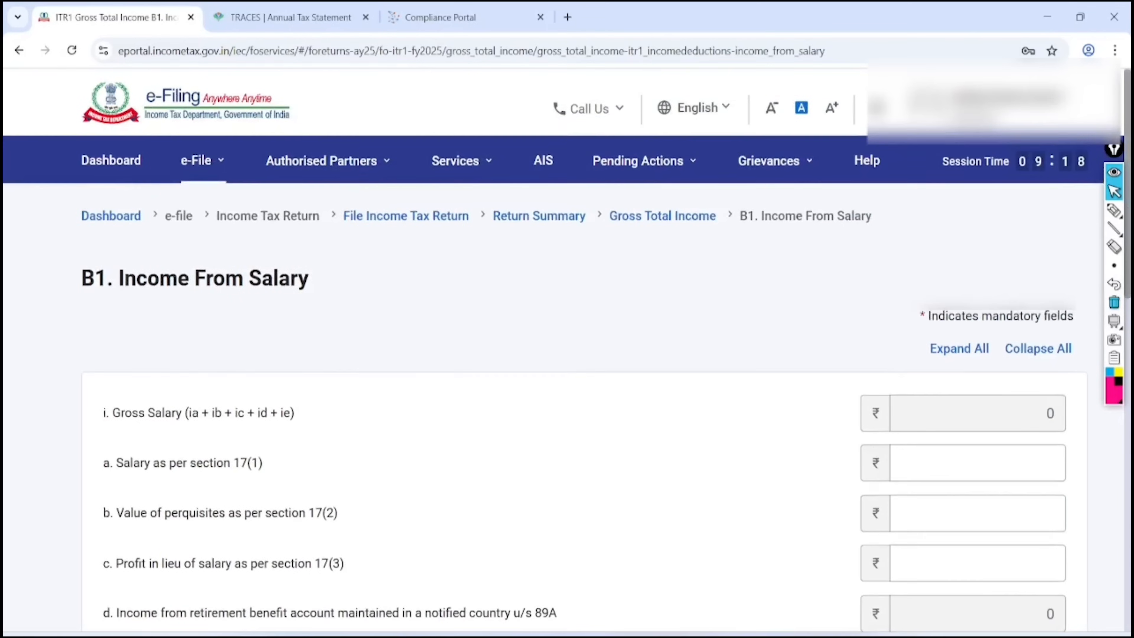
scroll(567, 349, down, 2)
scroll(567, 349, down, 2)
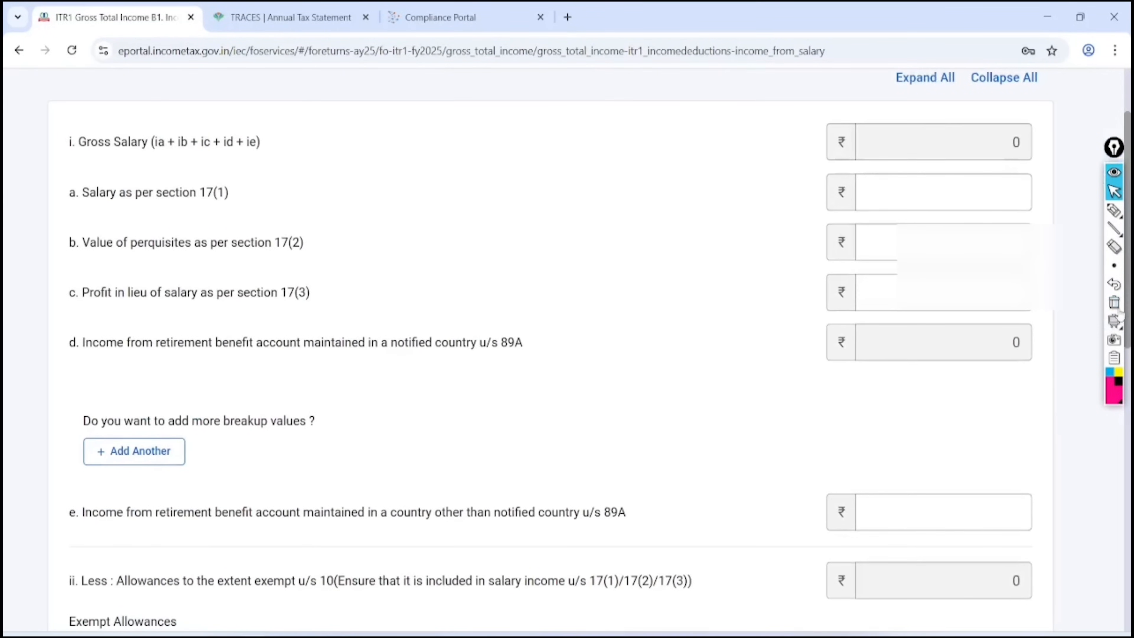
click(1114, 209)
mouse_move(240, 169)
mouse_down()
mouse_move(228, 157)
mouse_move(263, 197)
mouse_move(207, 174)
mouse_up()
mouse_move(324, 213)
mouse_down()
mouse_move(309, 203)
mouse_move(339, 262)
mouse_move(297, 208)
mouse_up()
mouse_move(311, 262)
mouse_down()
mouse_move(339, 267)
mouse_move(295, 272)
mouse_up()
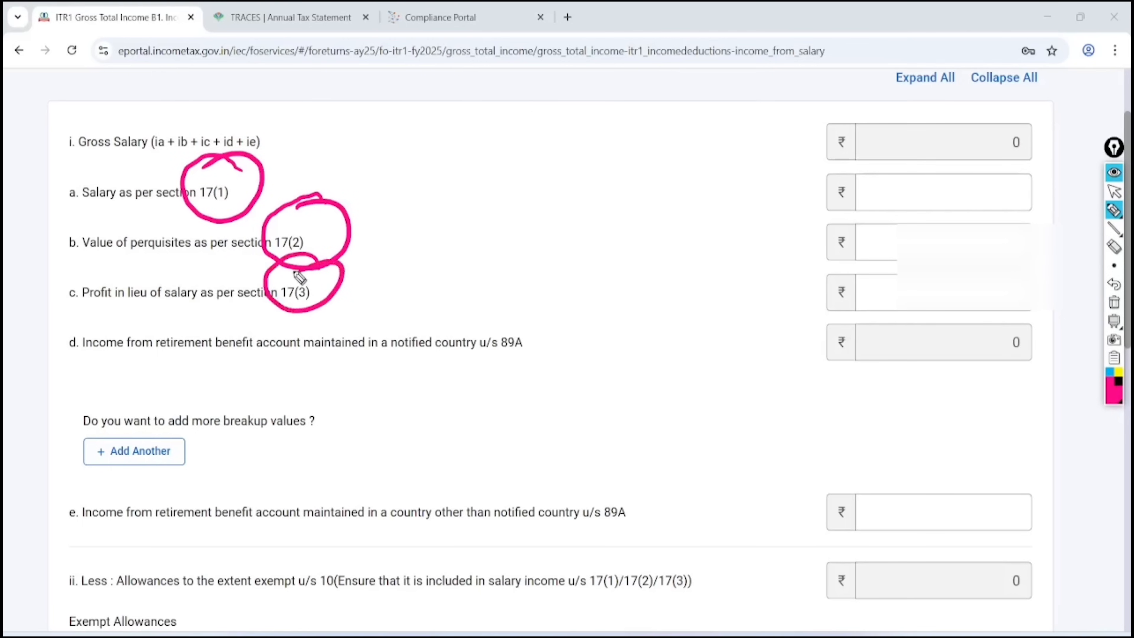
click(1113, 191)
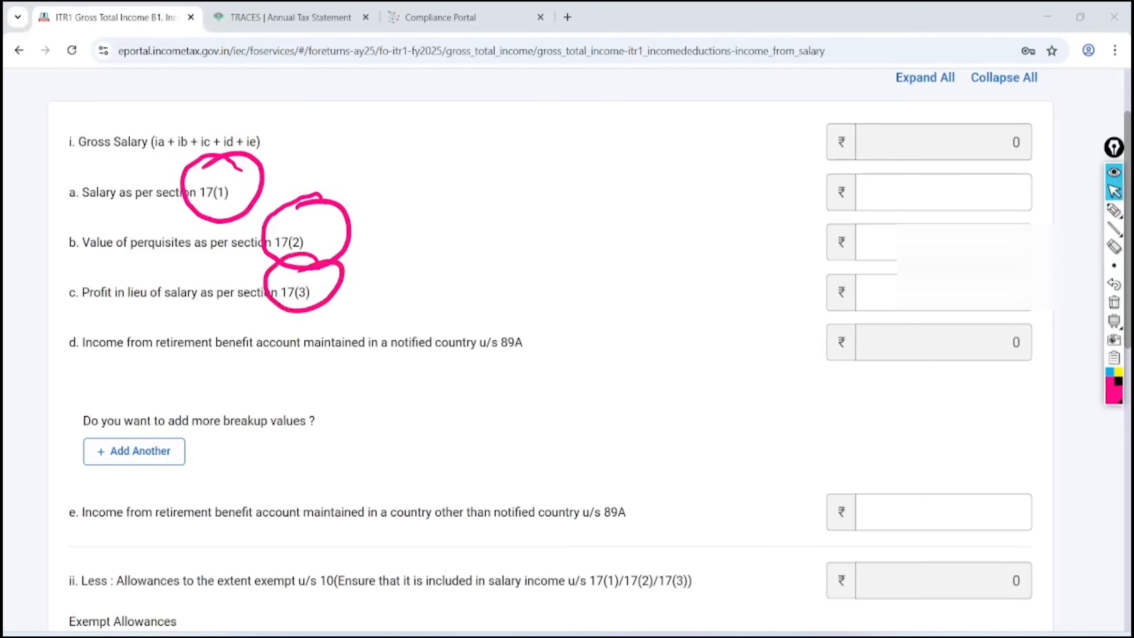
Enter 240000 as Salary under section 17(1) so Gross Salary updates
click(943, 192)
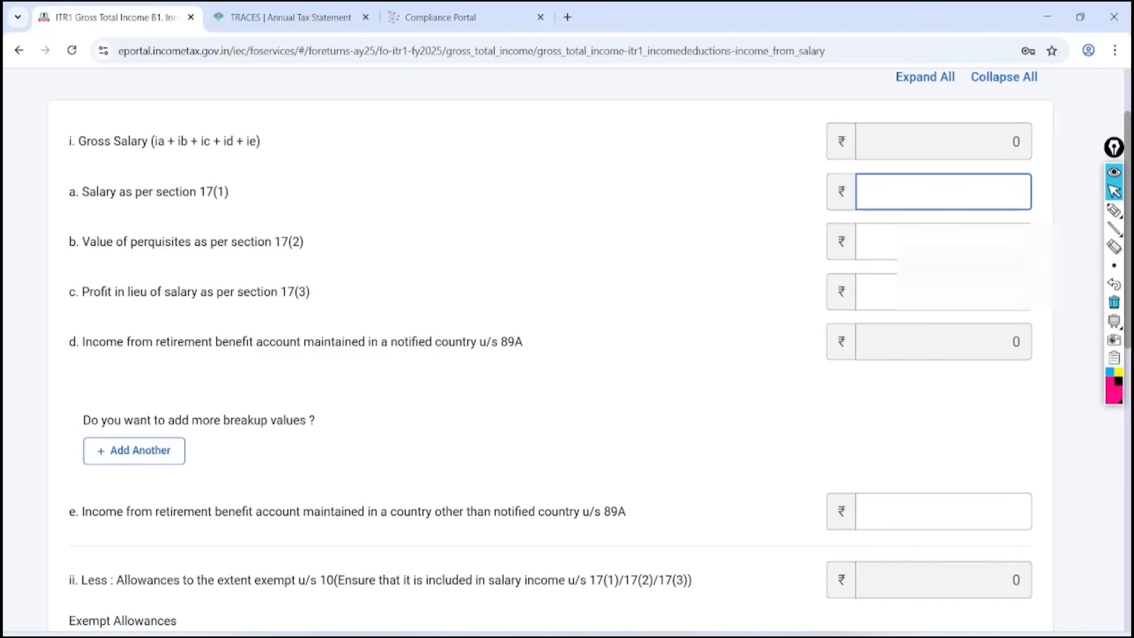
text(240000)
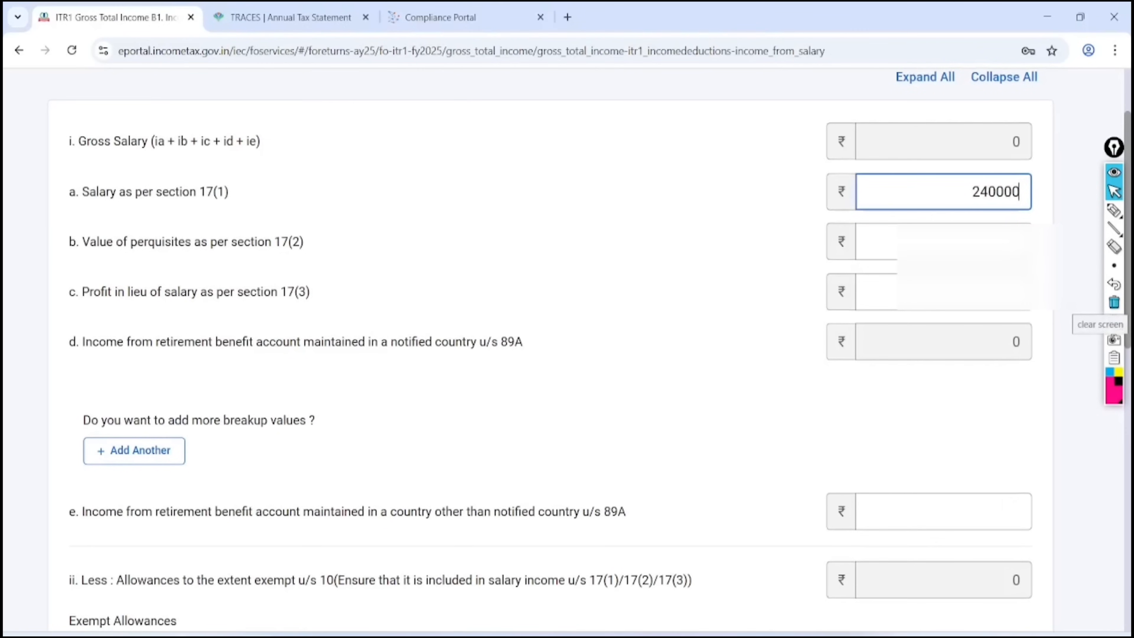
click(735, 344)
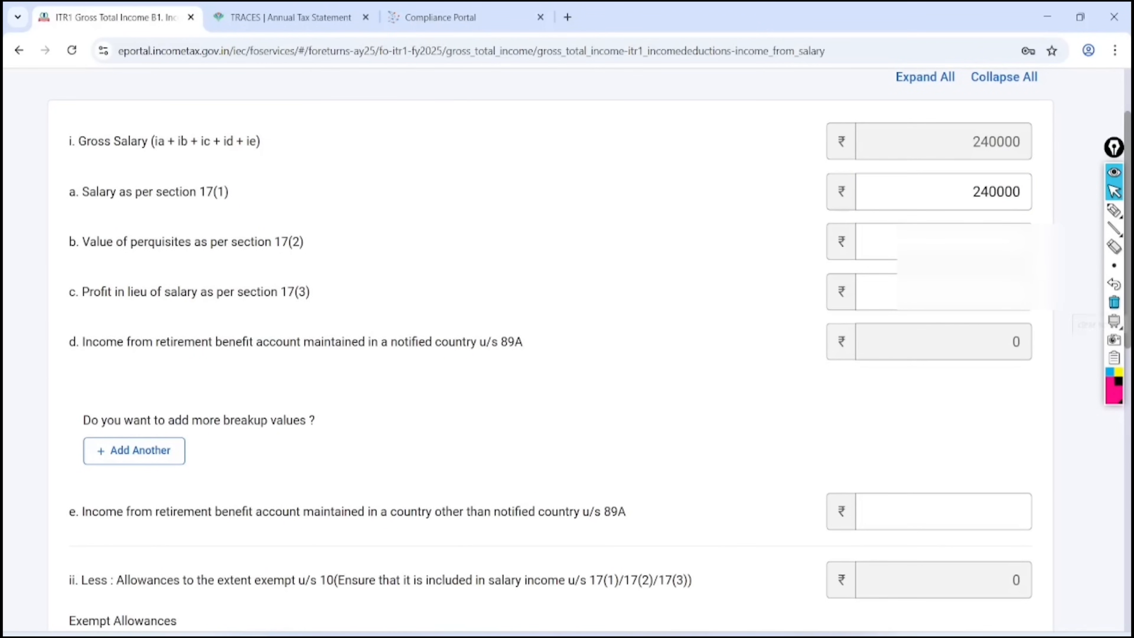
scroll(735, 344, down, 5)
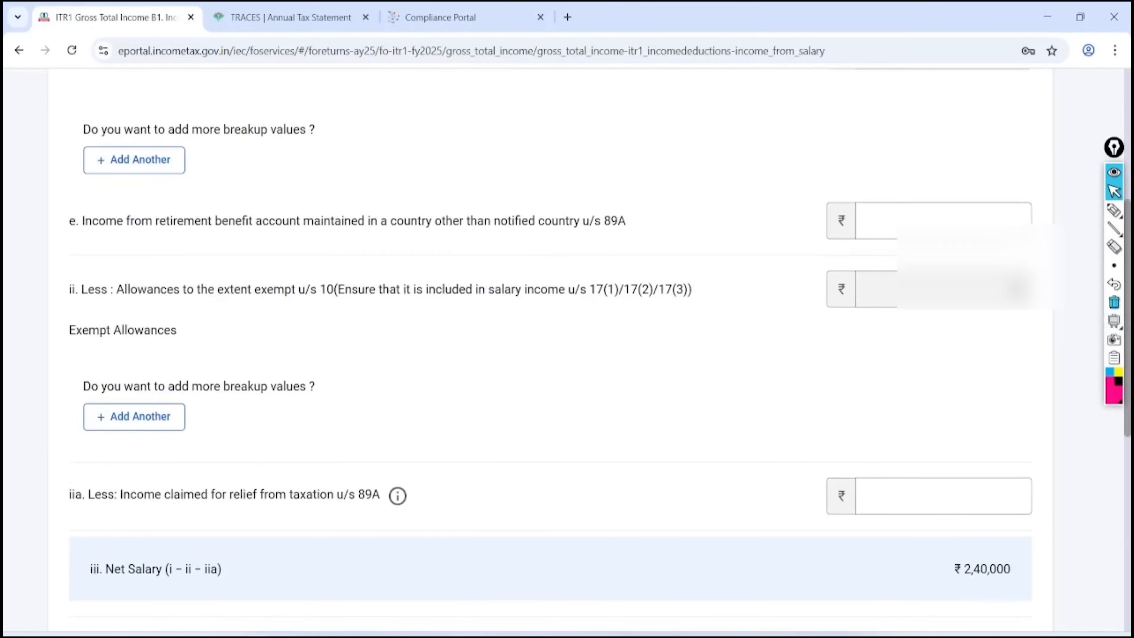
scroll(735, 343, down, 8)
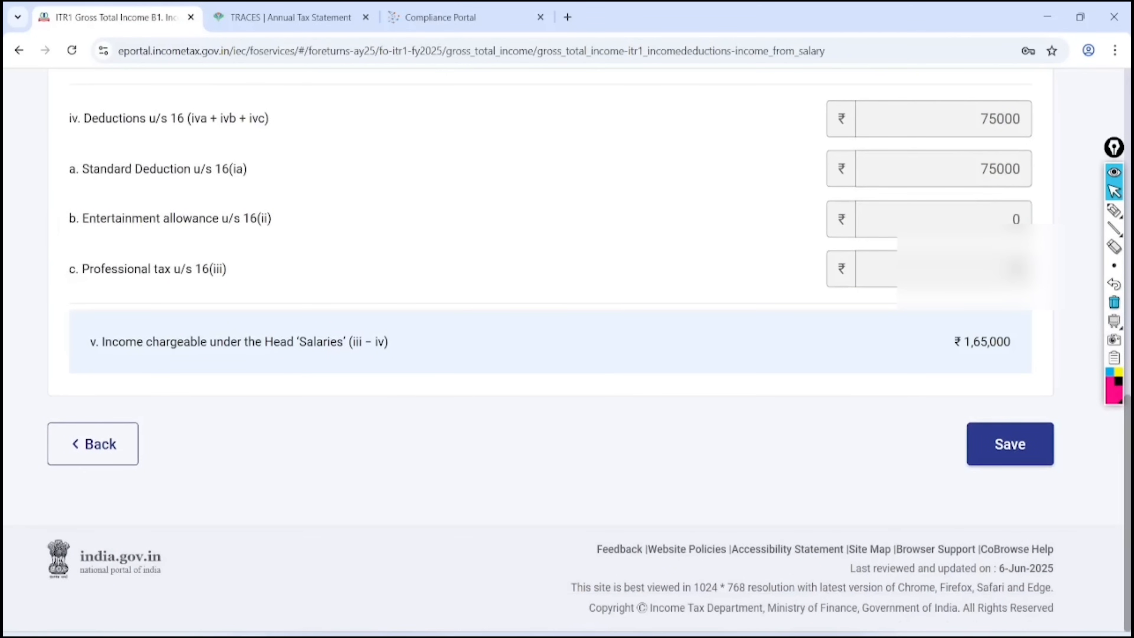
Check the ₹75,000 standard deduction and ₹1,65,000 Salaries total, then save the salary details
click(1114, 210)
mouse_move(1011, 148)
mouse_down()
mouse_move(961, 176)
mouse_move(1009, 149)
mouse_move(1040, 156)
mouse_move(989, 144)
mouse_up()
mouse_move(80, 190)
mouse_down()
mouse_move(221, 190)
mouse_move(207, 205)
mouse_up()
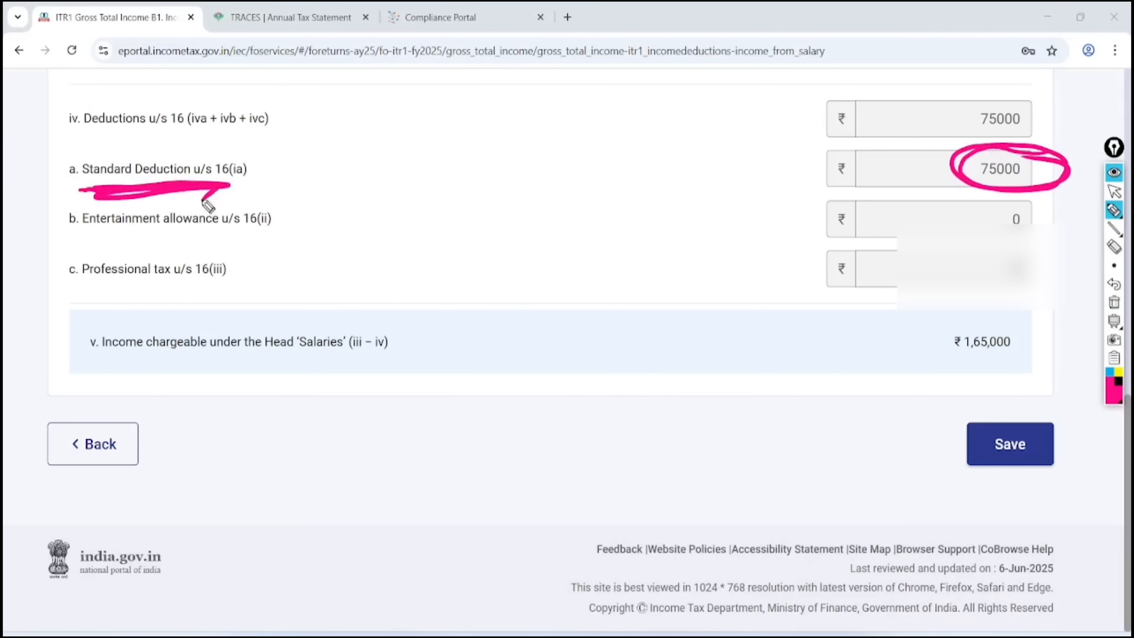
mouse_move(957, 324)
mouse_down()
mouse_move(1066, 347)
mouse_move(994, 393)
mouse_move(1005, 315)
mouse_up()
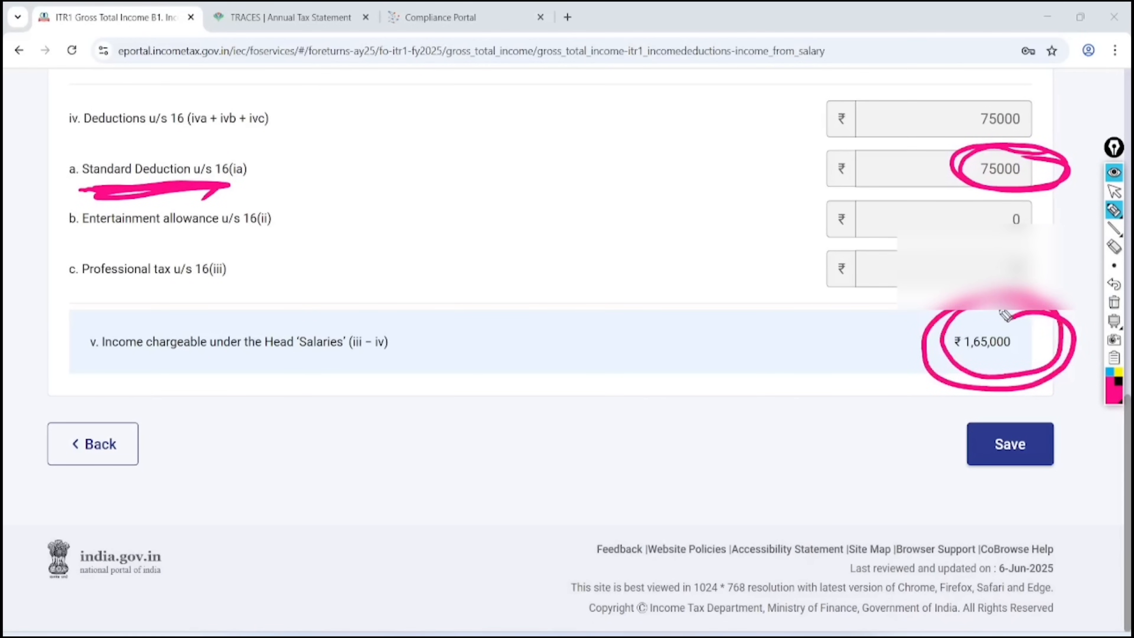
click(1114, 303)
click(1113, 192)
click(1010, 444)
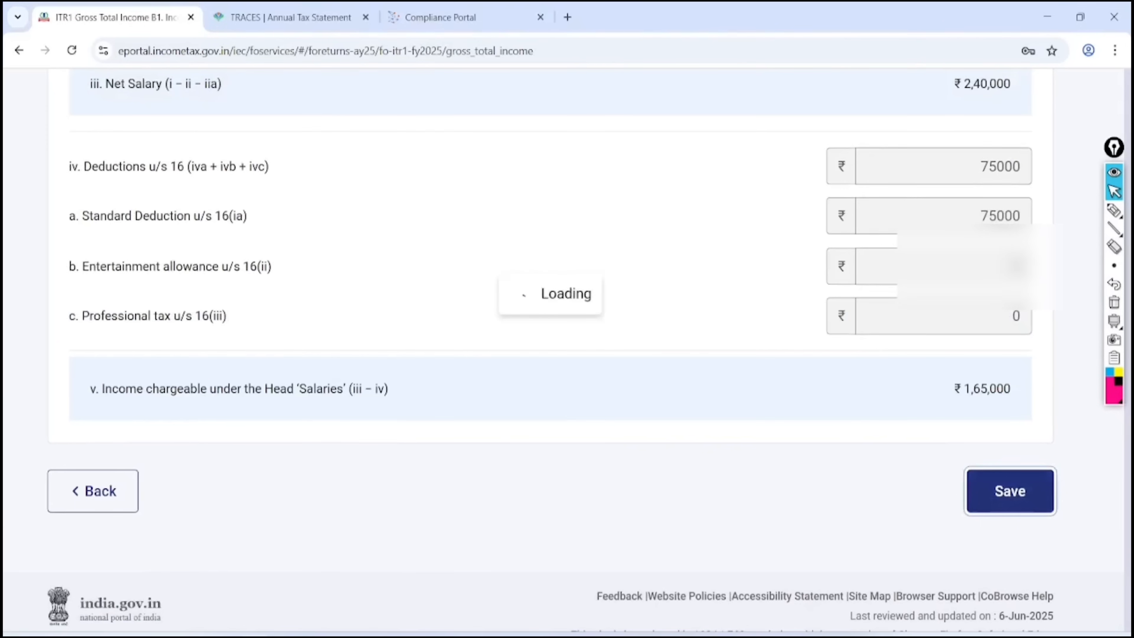
scroll(558, 357, down, 8)
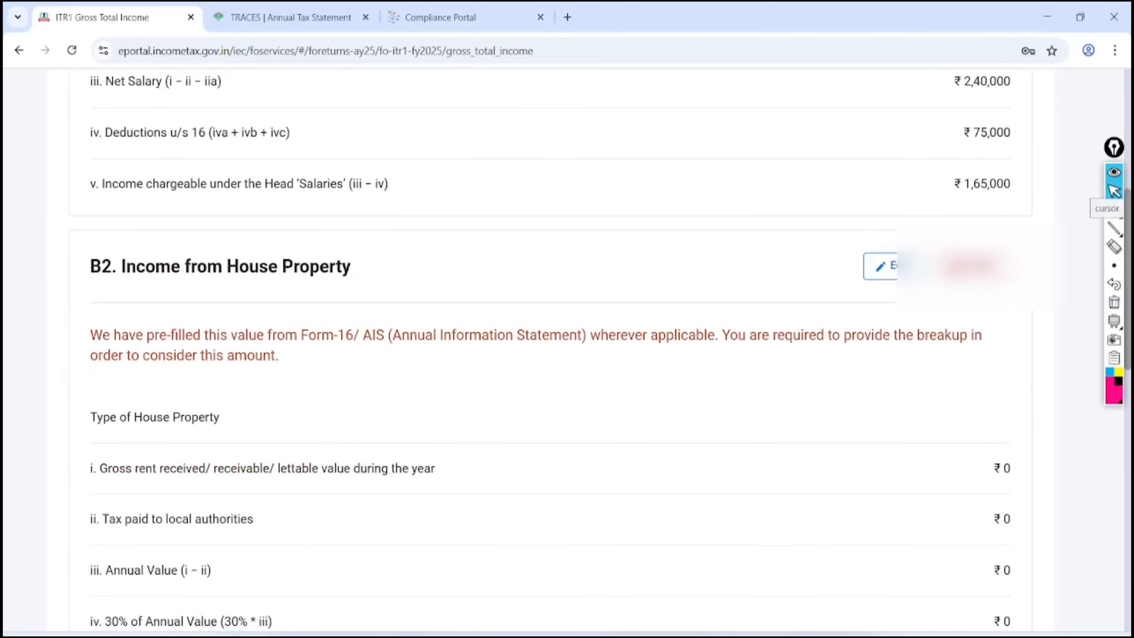
Mark B2 Income from House Property as item 1 and open it for editing
click(1114, 192)
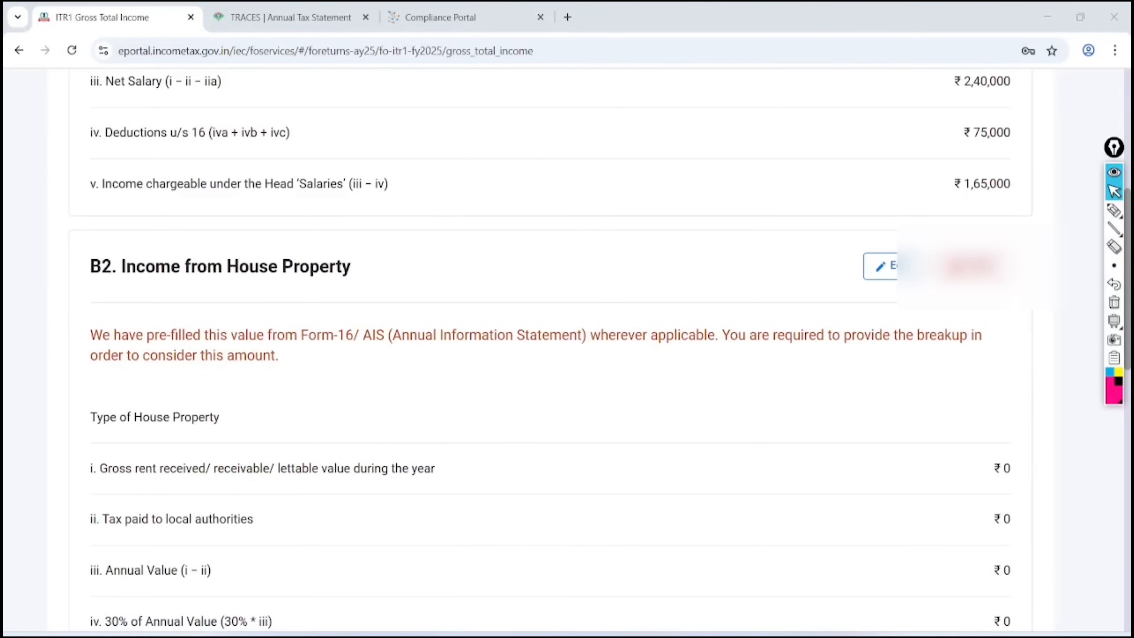
click(1114, 210)
mouse_move(420, 226)
mouse_down()
mouse_move(340, 184)
mouse_move(219, 331)
mouse_move(344, 204)
mouse_up()
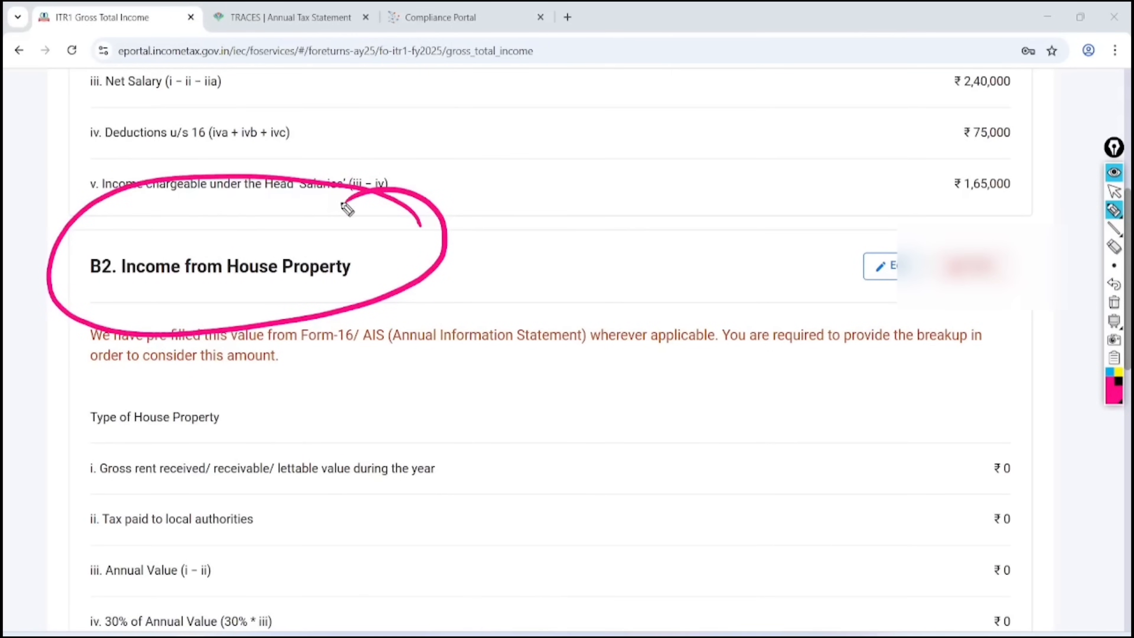
drag(506, 243, 522, 279)
mouse_move(543, 226)
mouse_down()
mouse_move(524, 292)
mouse_move(518, 215)
mouse_up()
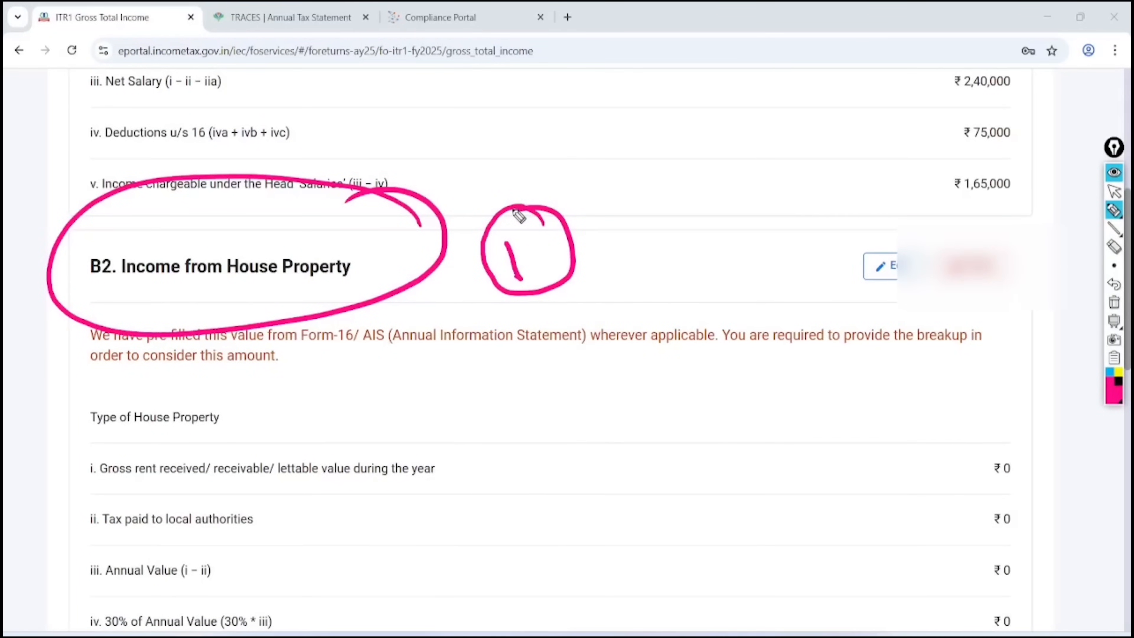
key(ctrl+shift+2)
click(1113, 321)
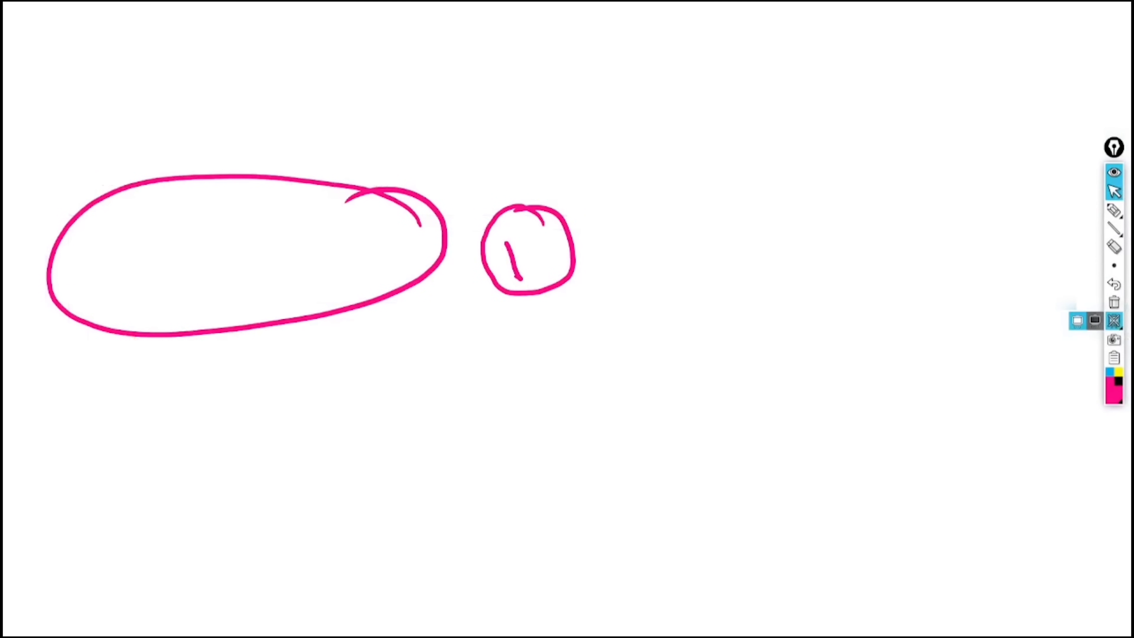
click(1113, 321)
click(1114, 303)
click(895, 266)
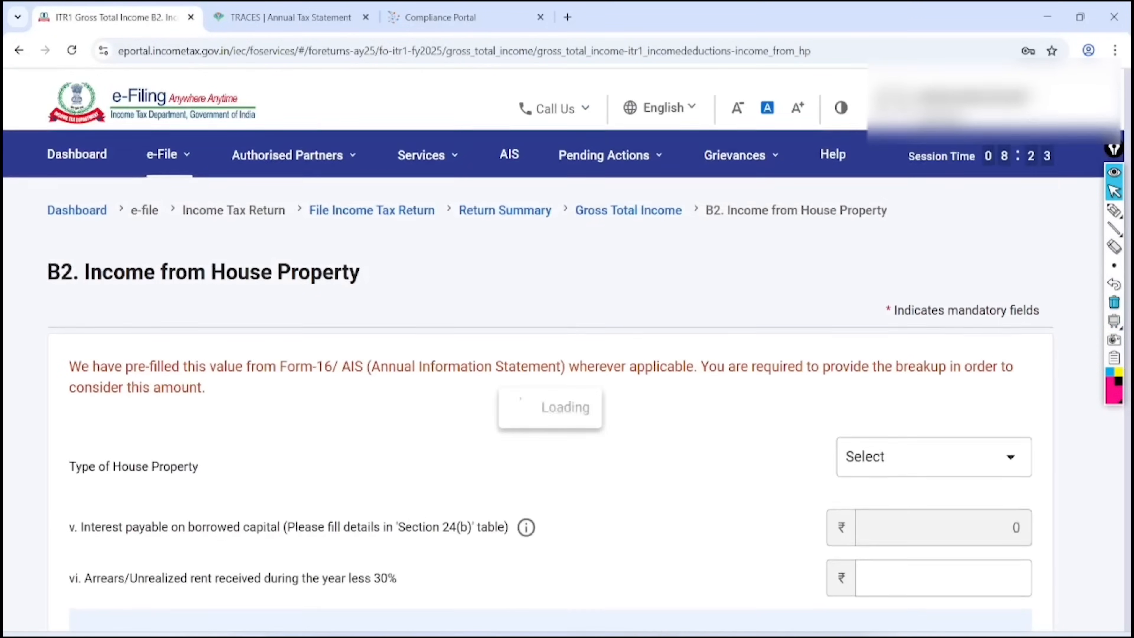
Set the house property type to Let Out with 100000 gross rent received
click(1002, 436)
scroll(567, 352, left, 1)
scroll(567, 353, down, 5)
scroll(567, 353, right, 3)
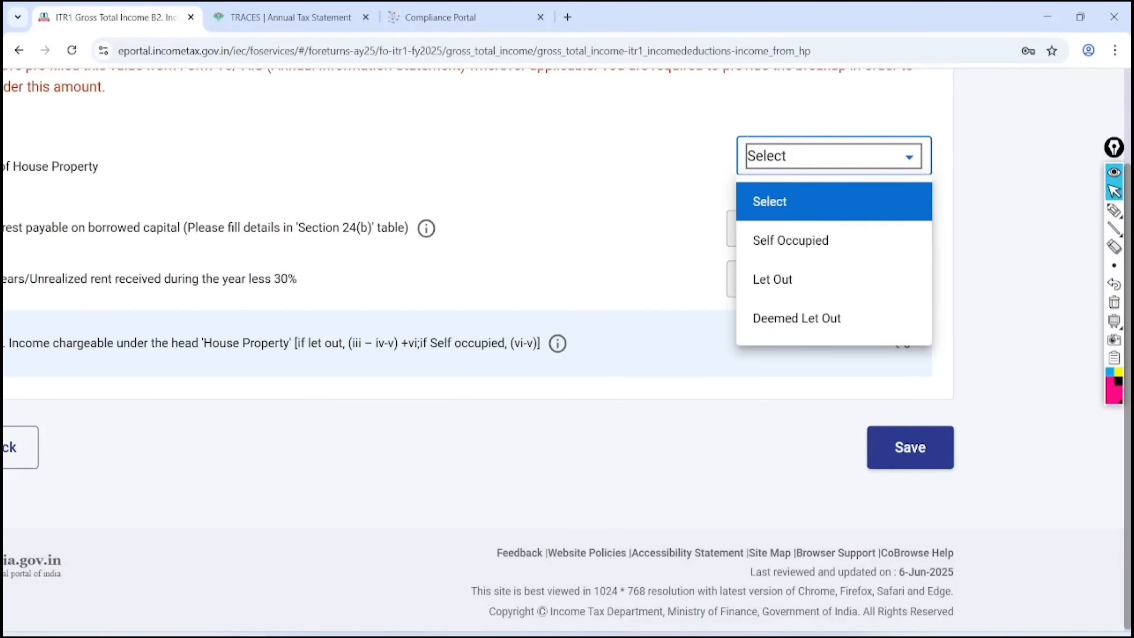
click(772, 279)
click(843, 298)
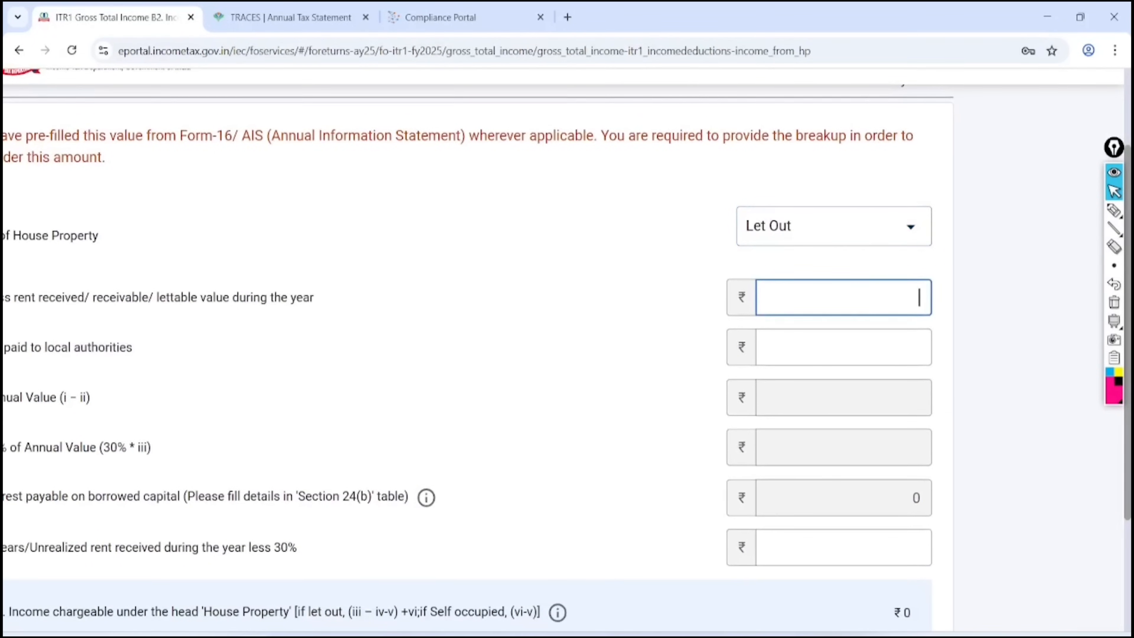
click(658, 418)
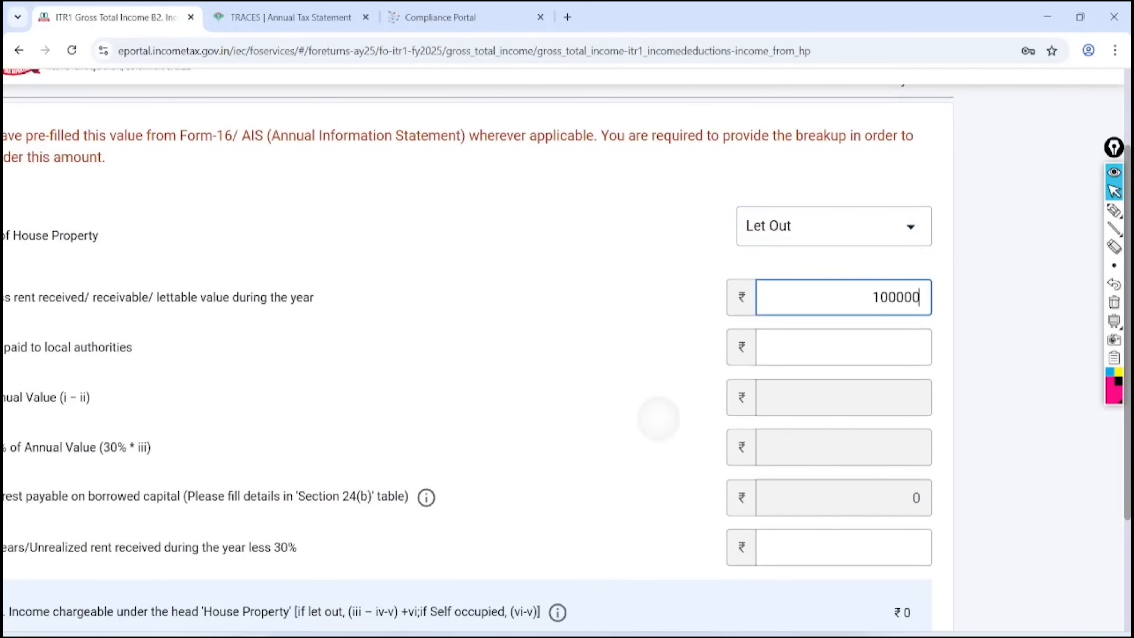
scroll(562, 346, down, 4)
Check the 100000 annual value, 30000 deduction and ₹70,000 chargeable income, then save
click(1113, 210)
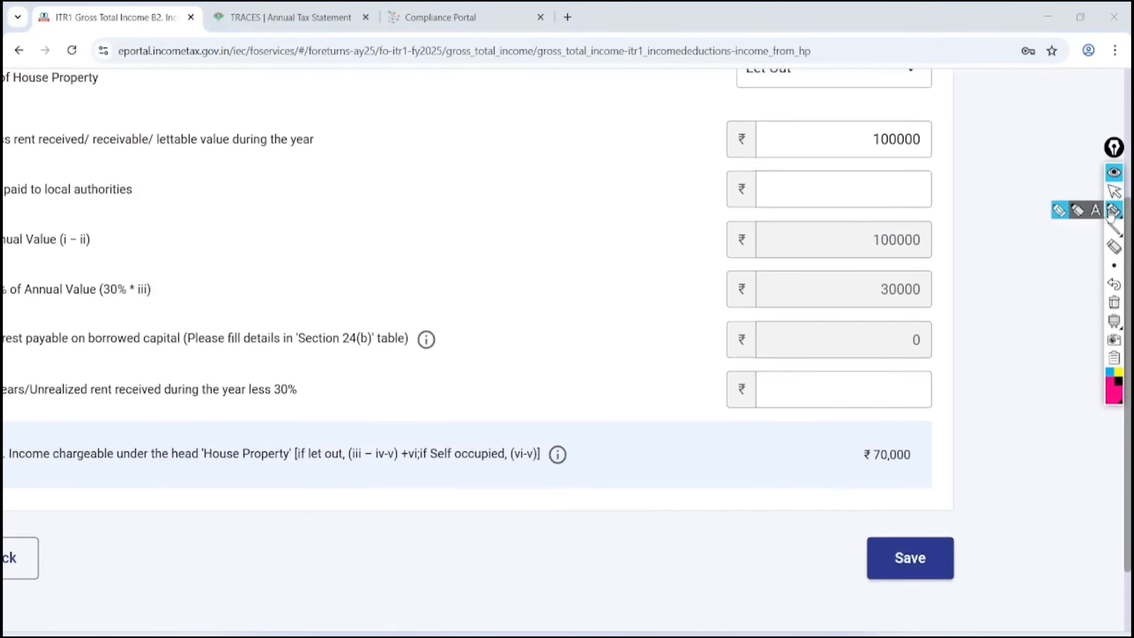
mouse_move(929, 197)
mouse_down()
mouse_move(855, 241)
mouse_move(936, 198)
mouse_move(919, 196)
mouse_up()
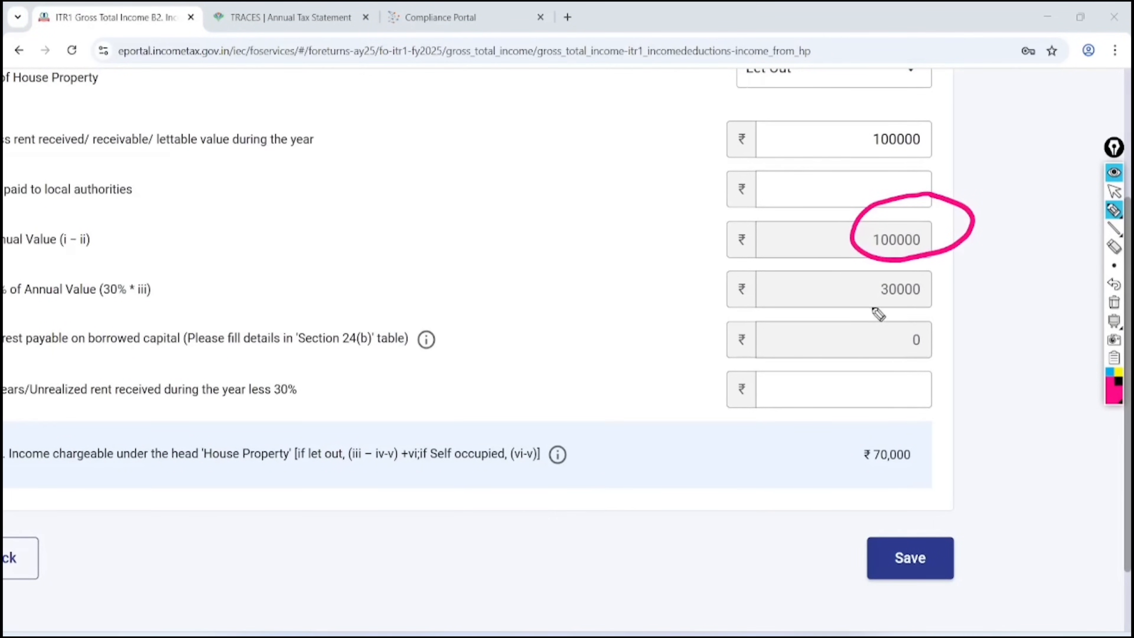
mouse_move(888, 308)
mouse_down()
mouse_move(939, 309)
mouse_move(882, 309)
mouse_up()
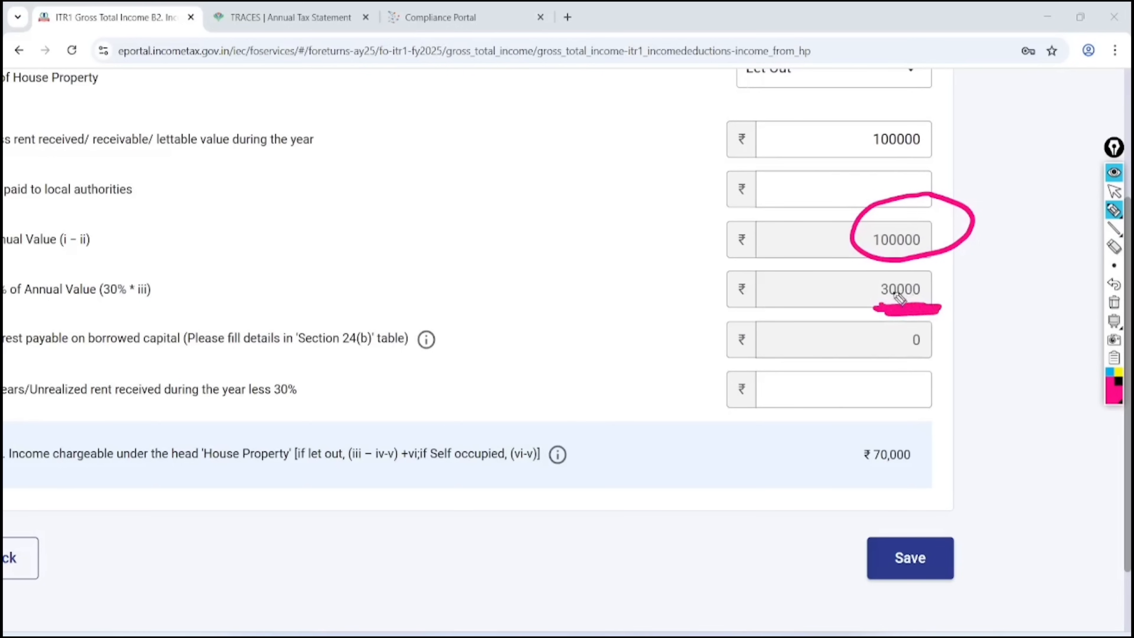
mouse_move(802, 295)
mouse_down()
mouse_move(835, 294)
mouse_move(800, 318)
mouse_up()
mouse_move(841, 273)
mouse_down()
mouse_move(859, 295)
mouse_move(853, 318)
mouse_up()
mouse_move(951, 418)
mouse_down()
mouse_move(959, 456)
mouse_move(883, 391)
mouse_up()
click(1114, 302)
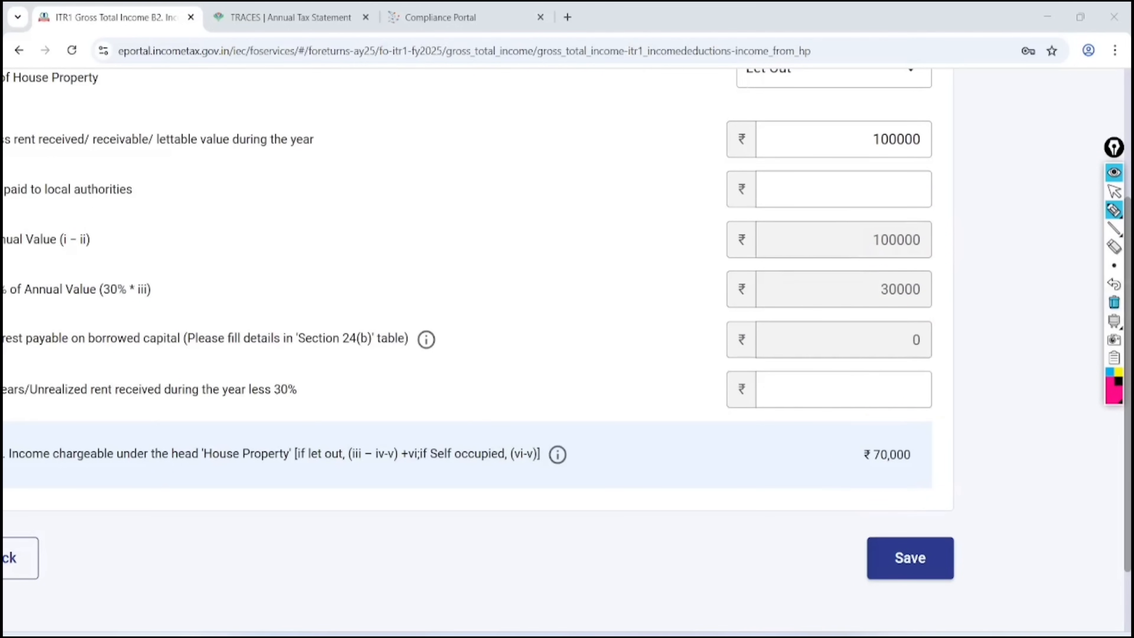
click(1114, 191)
click(910, 557)
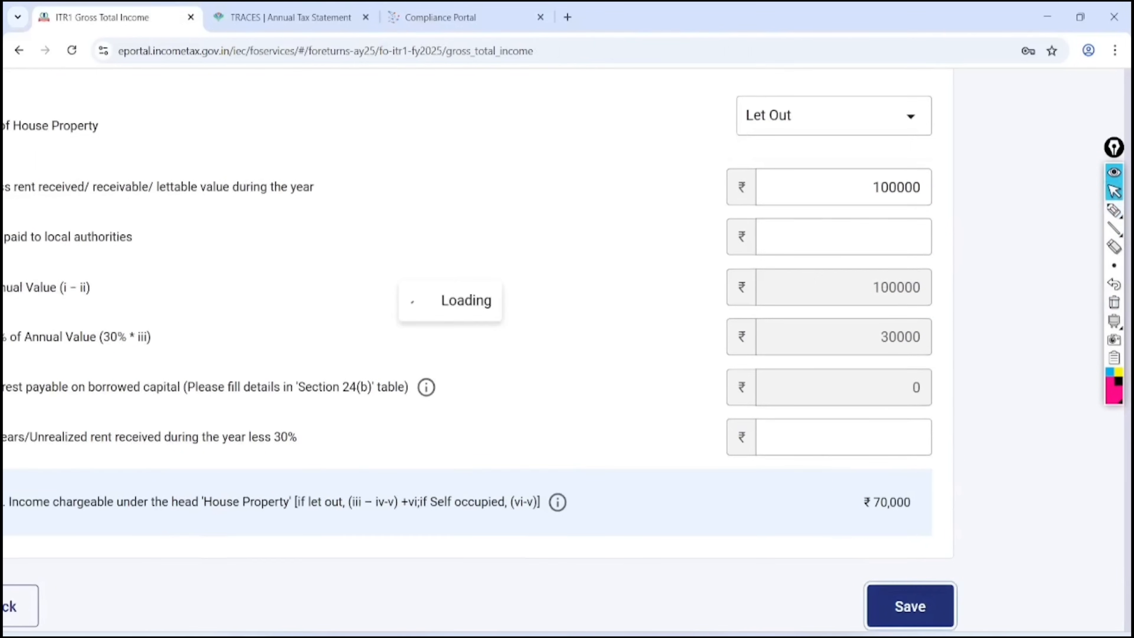
Scroll the Gross Total Income summary and annotate the Section 24(b) row with 'Let'
scroll(567, 349, down, 10)
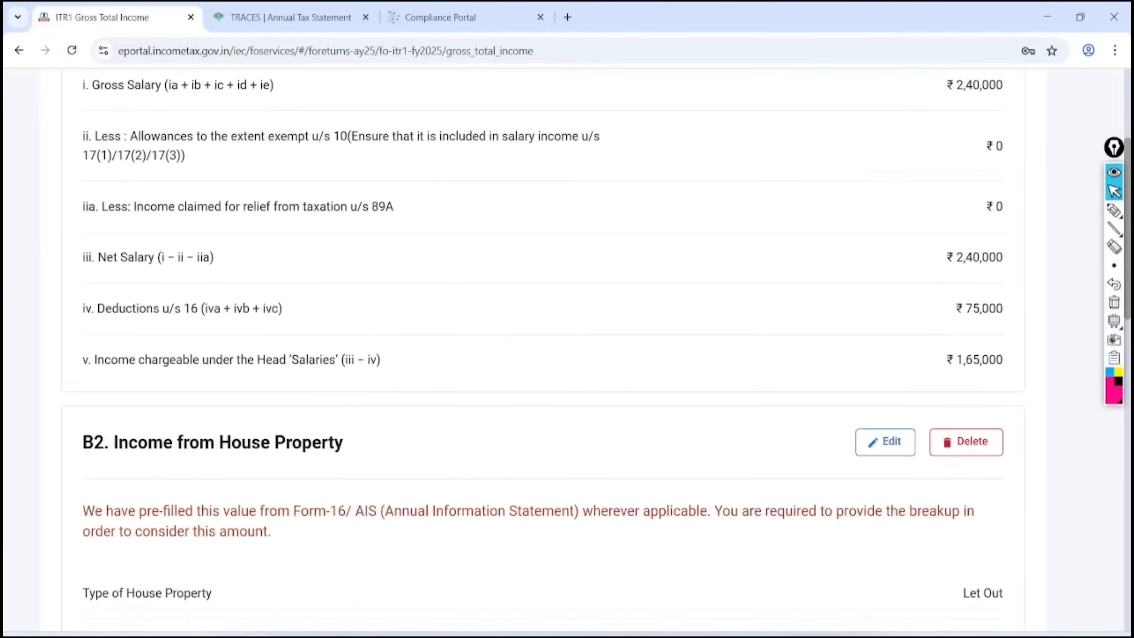
scroll(566, 348, down, 2)
scroll(567, 348, down, 5)
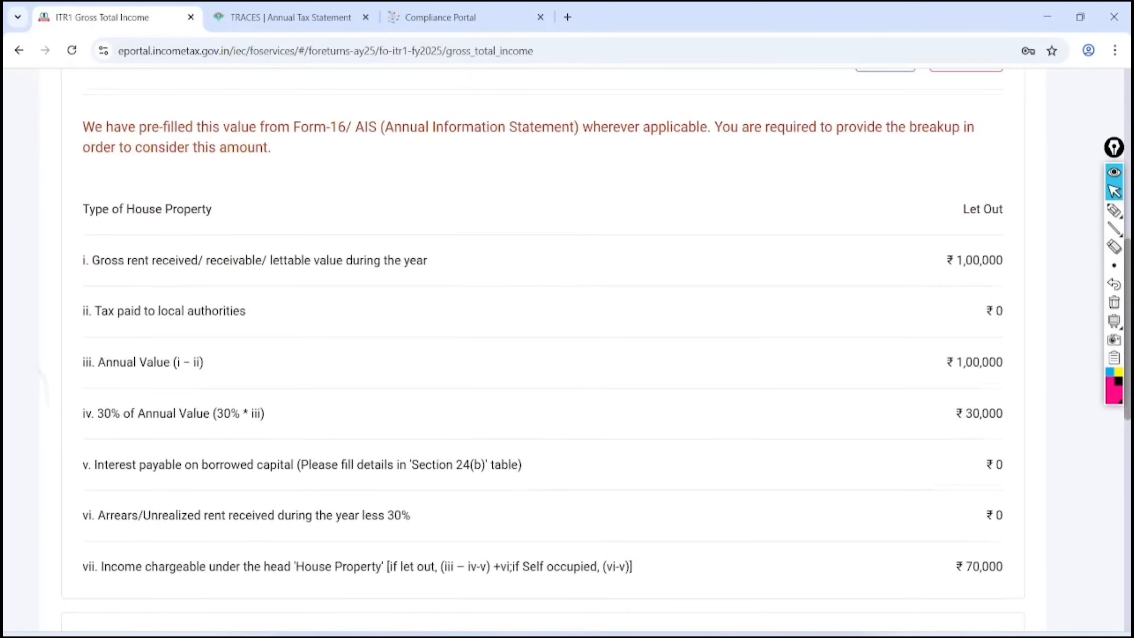
scroll(566, 348, down, 7)
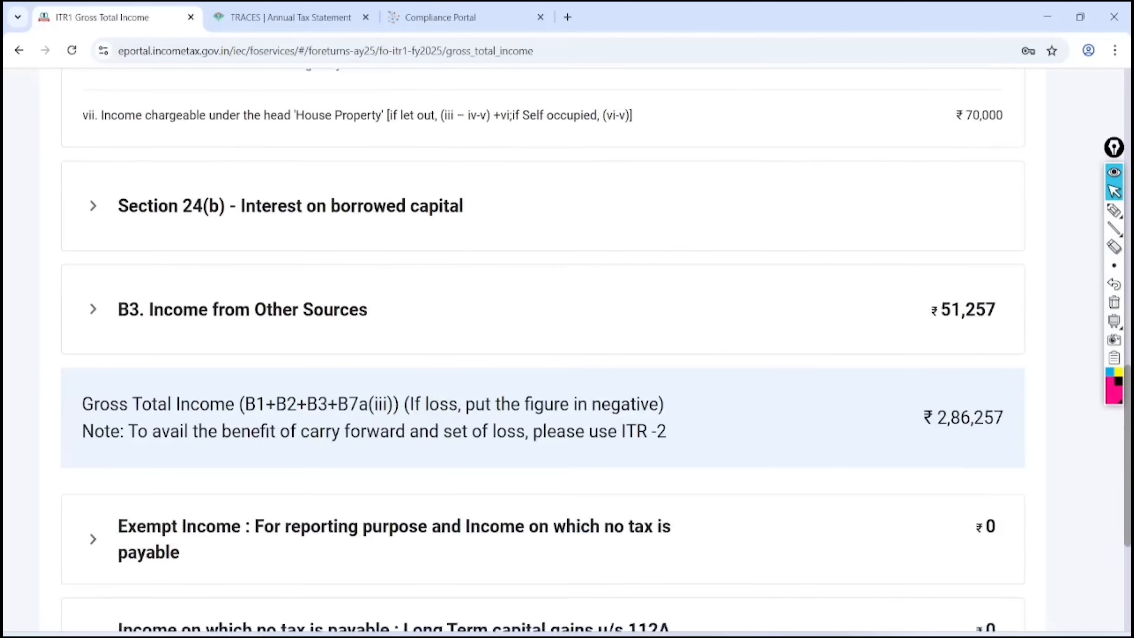
click(1113, 210)
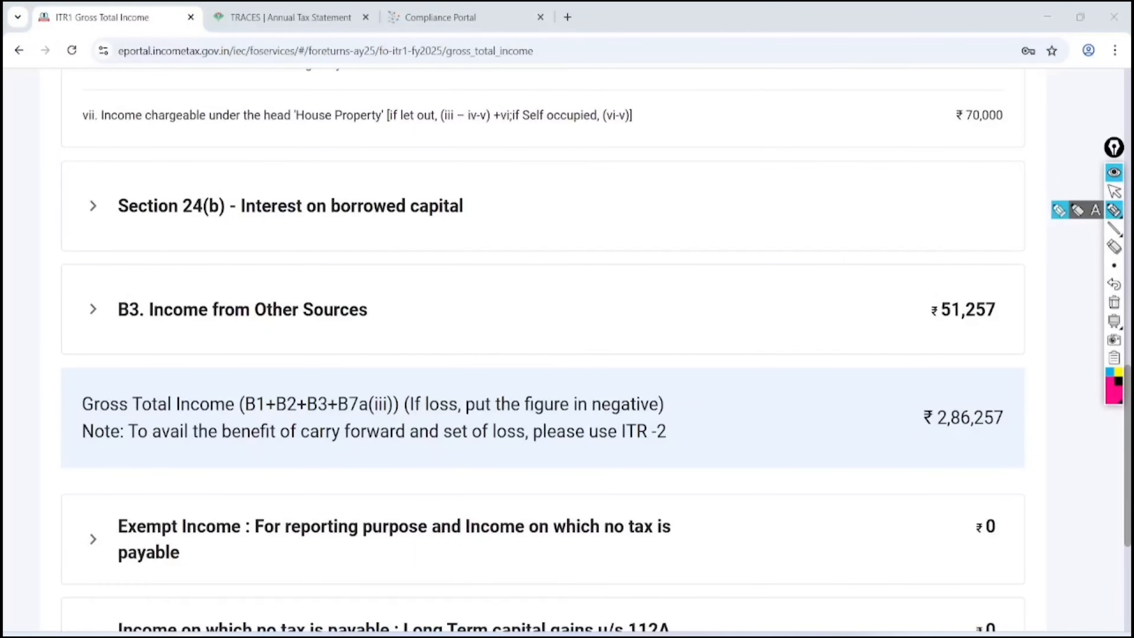
drag(505, 164, 514, 139)
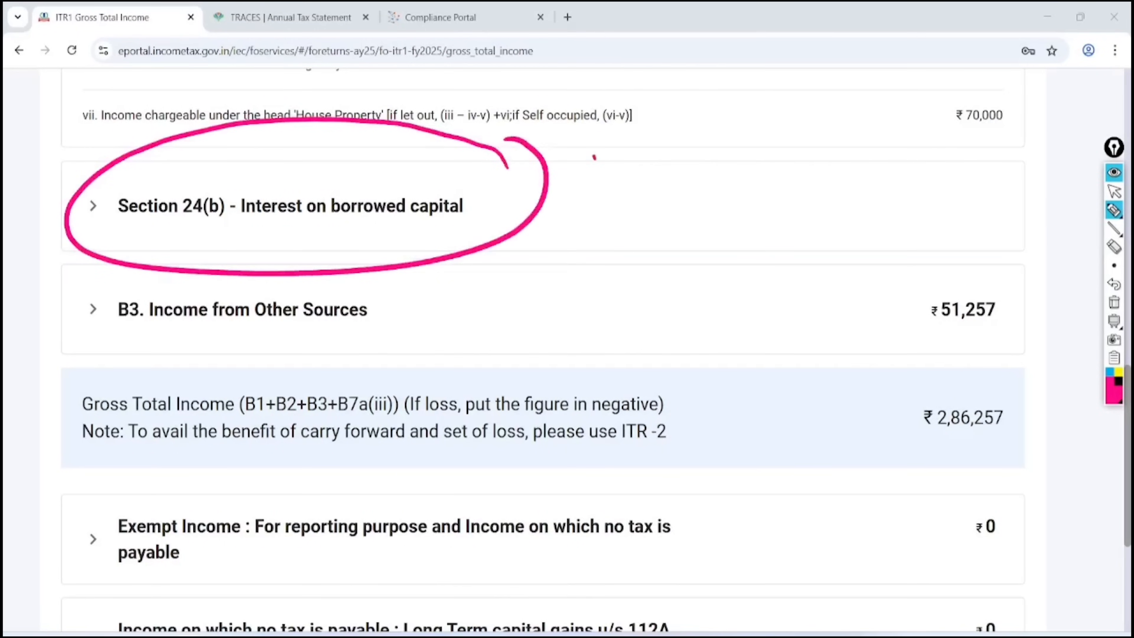
mouse_move(594, 157)
mouse_down()
mouse_move(659, 171)
mouse_move(759, 130)
mouse_move(769, 215)
mouse_up()
drag(737, 165, 801, 140)
mouse_move(668, 238)
mouse_down()
mouse_move(753, 212)
mouse_move(781, 229)
mouse_up()
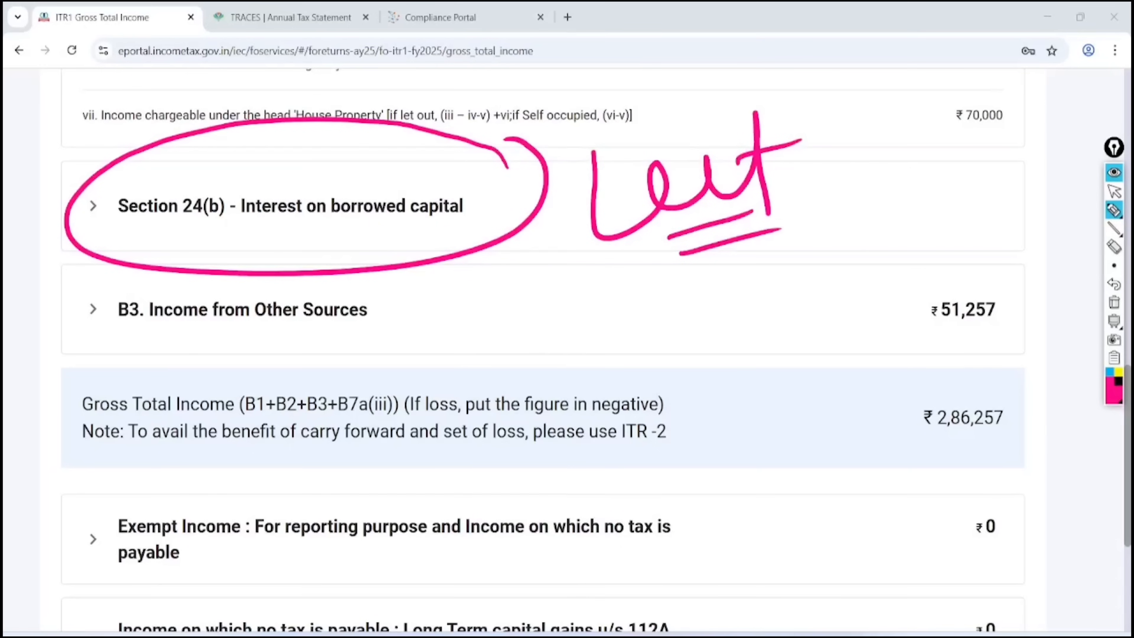
Clear the annotations and expand B3 Income from Other Sources to list its ₹51,257 interest
click(1114, 303)
click(1114, 191)
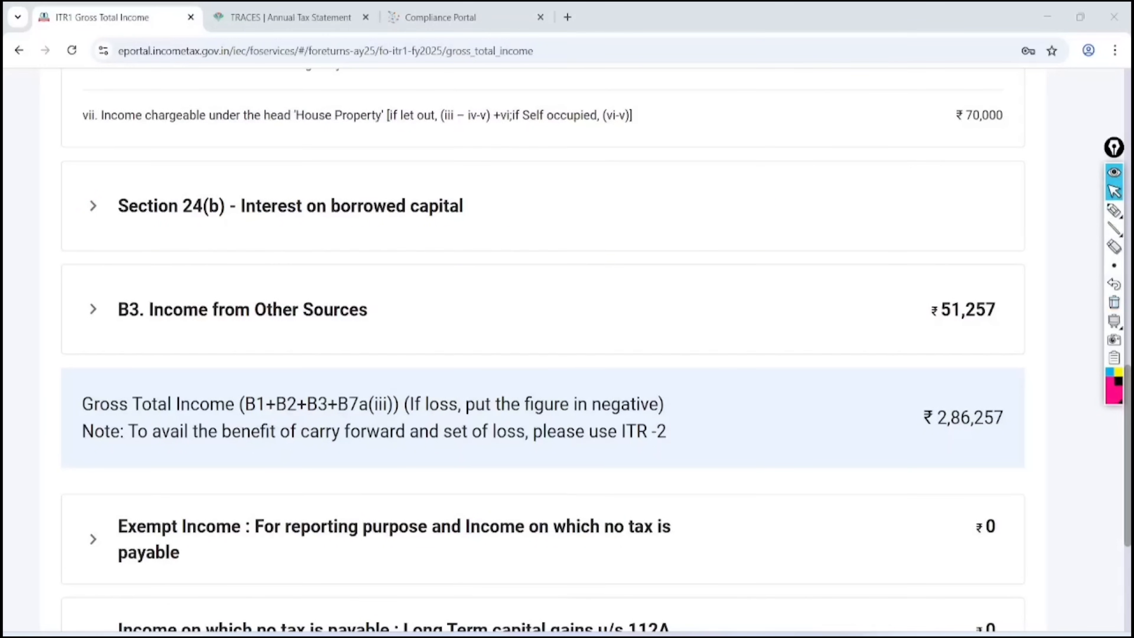
click(242, 309)
scroll(542, 351, down, 2)
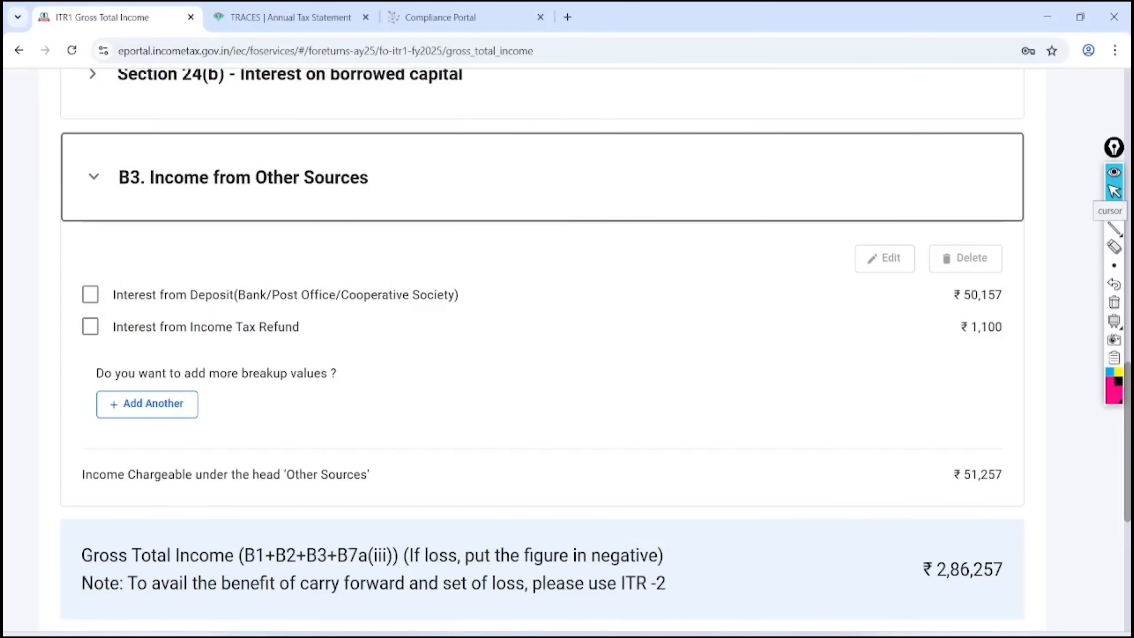
click(440, 17)
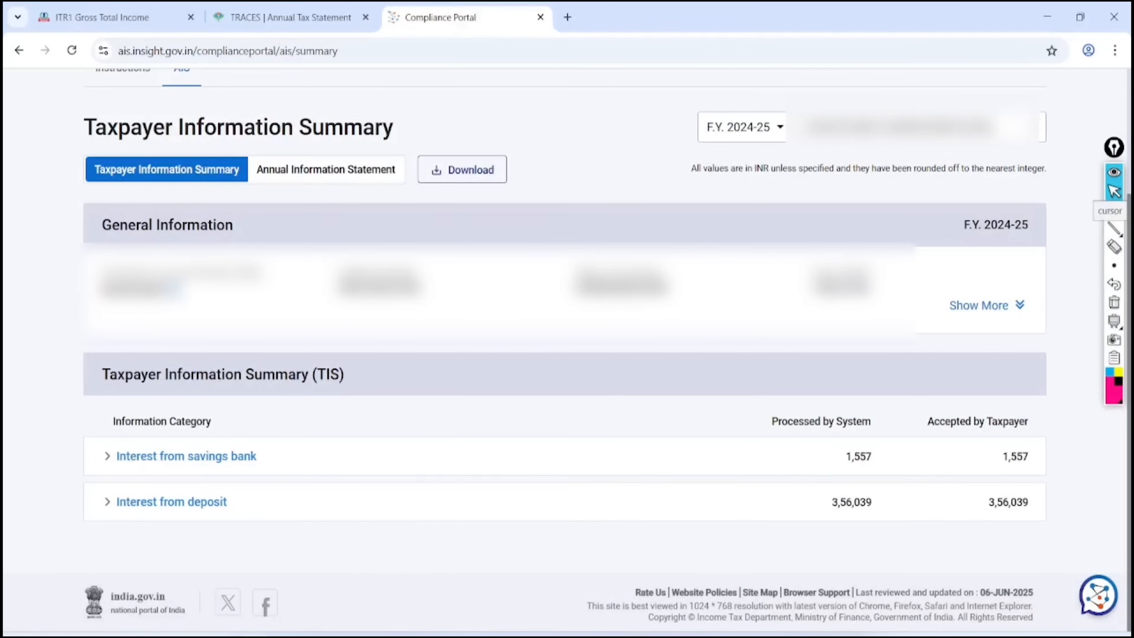
click(1113, 210)
mouse_move(890, 421)
mouse_down()
mouse_move(822, 429)
mouse_move(906, 447)
mouse_move(877, 407)
mouse_up()
mouse_move(101, 477)
mouse_down()
mouse_move(203, 490)
mouse_move(94, 454)
mouse_move(98, 513)
mouse_up()
click(1114, 191)
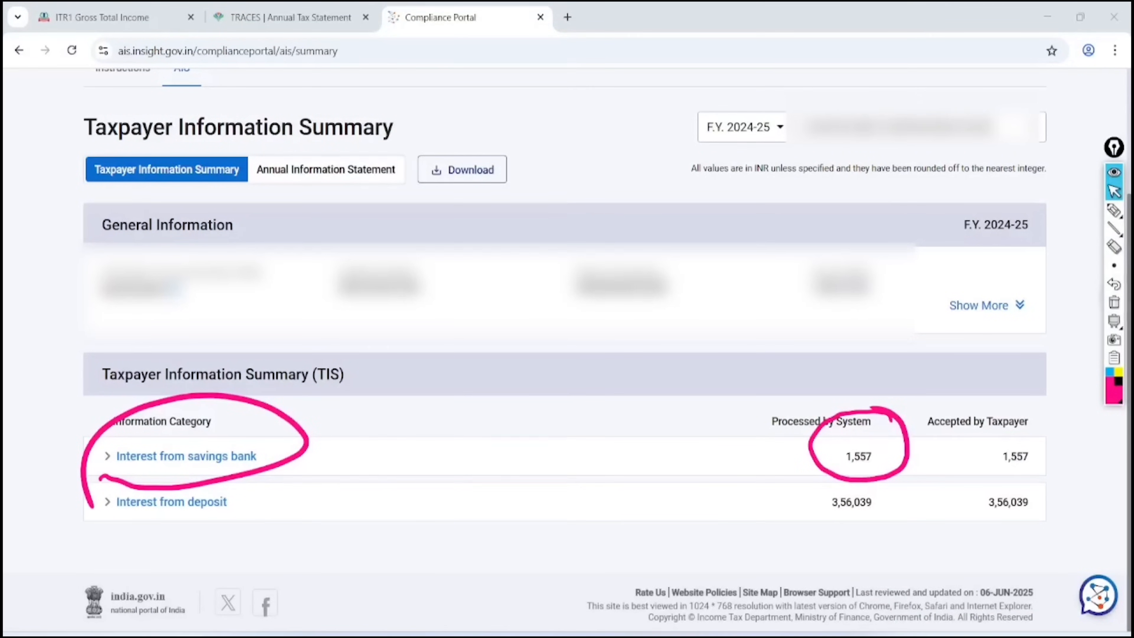
click(1114, 302)
key(ctrl+Tab)
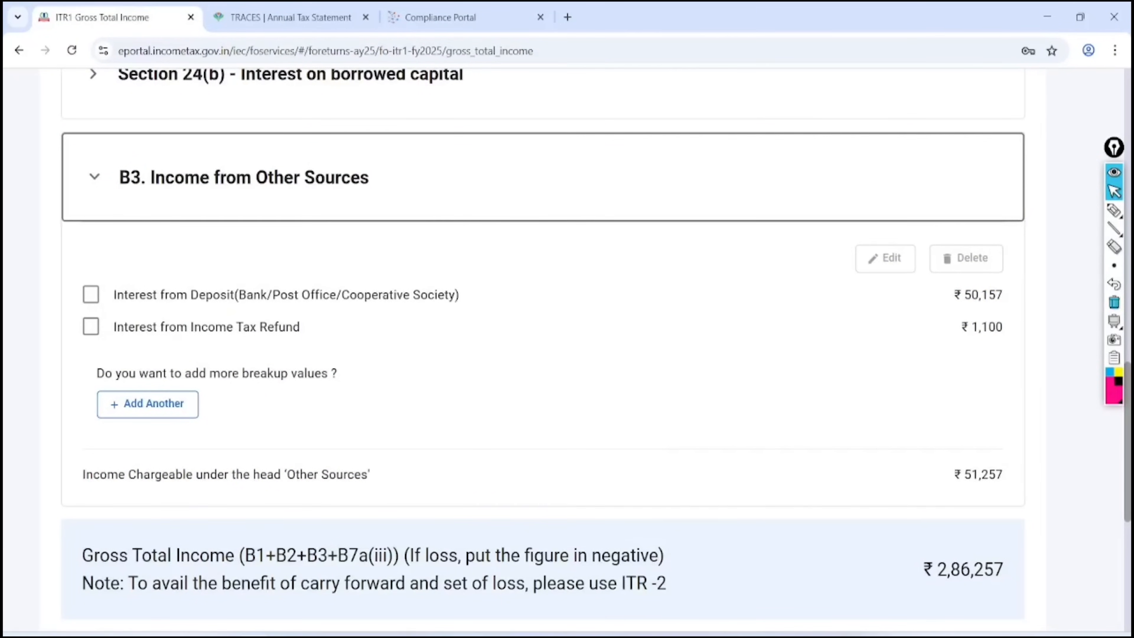
click(147, 403)
Add a 1557 Interest from Saving Bank Account entry under Other Sources and save it
click(294, 410)
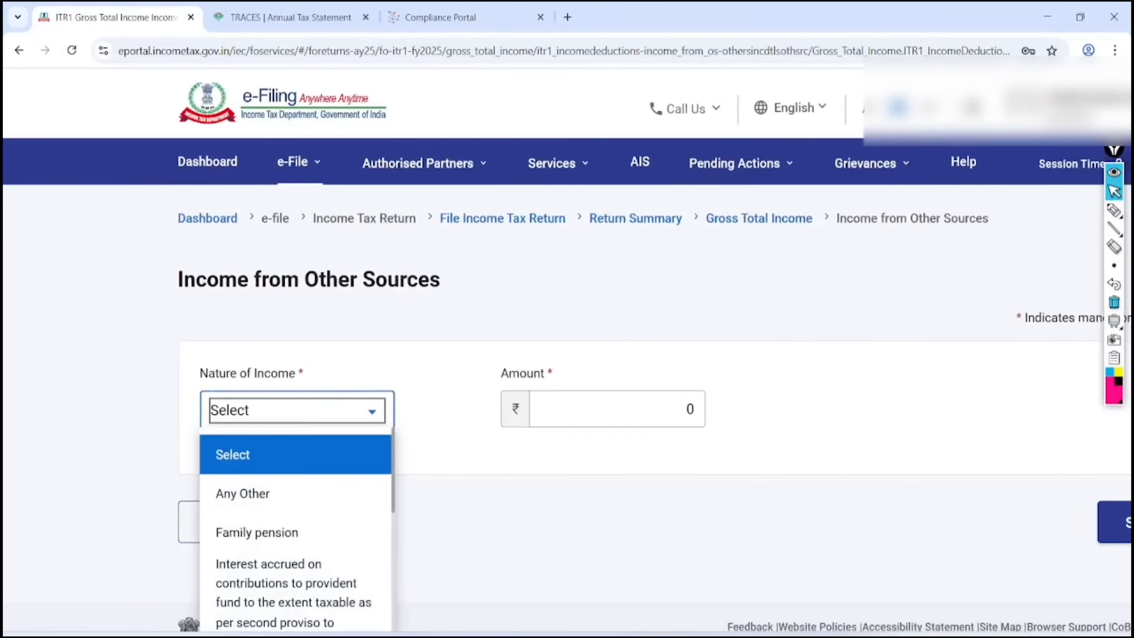
scroll(257, 532, down, 5)
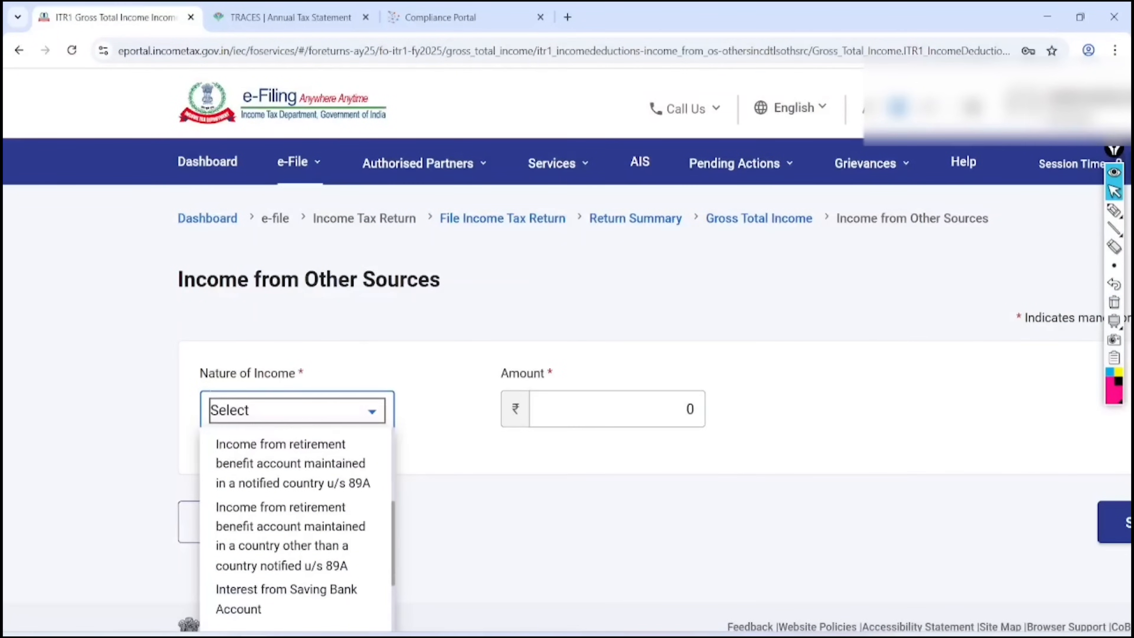
scroll(297, 527, down, 2)
click(267, 518)
scroll(268, 518, down, 3)
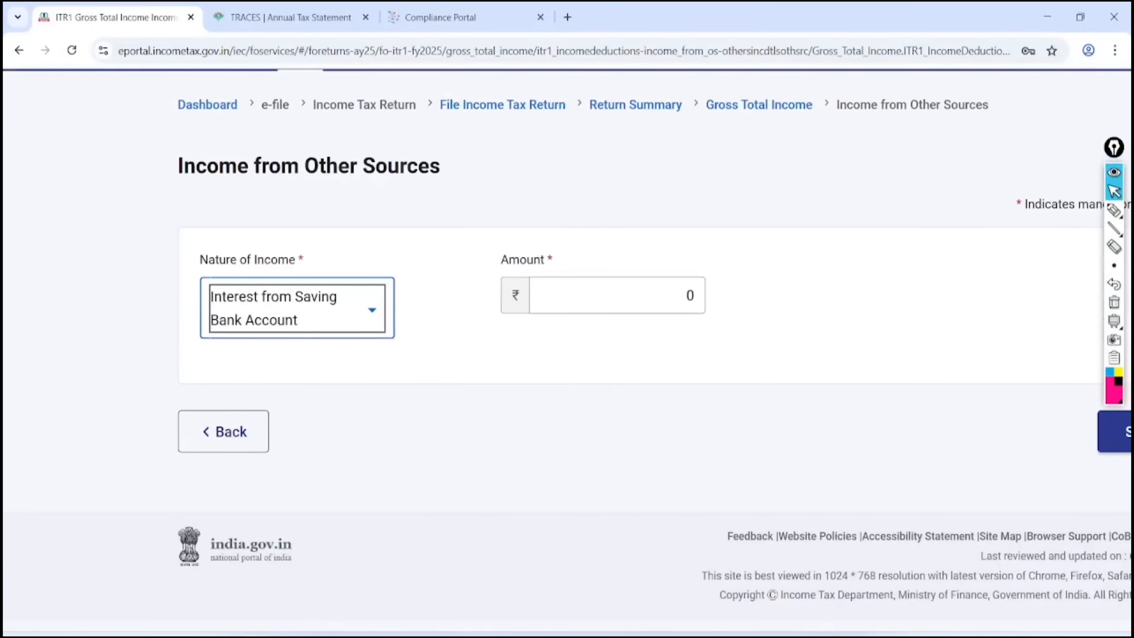
click(685, 297)
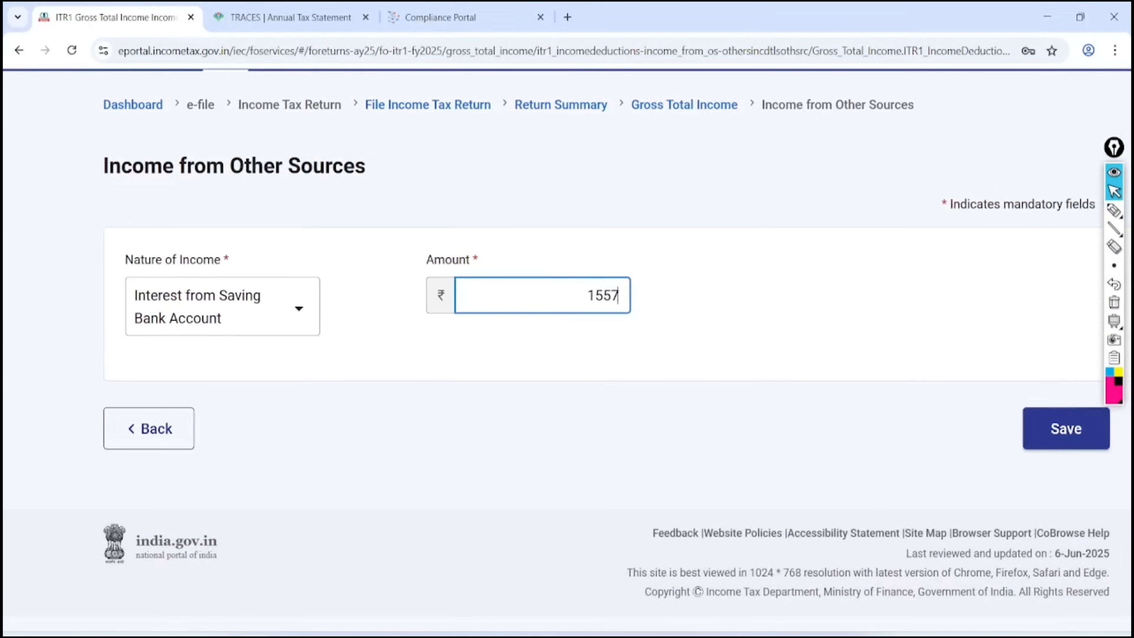
click(1116, 428)
scroll(566, 346, down, 15)
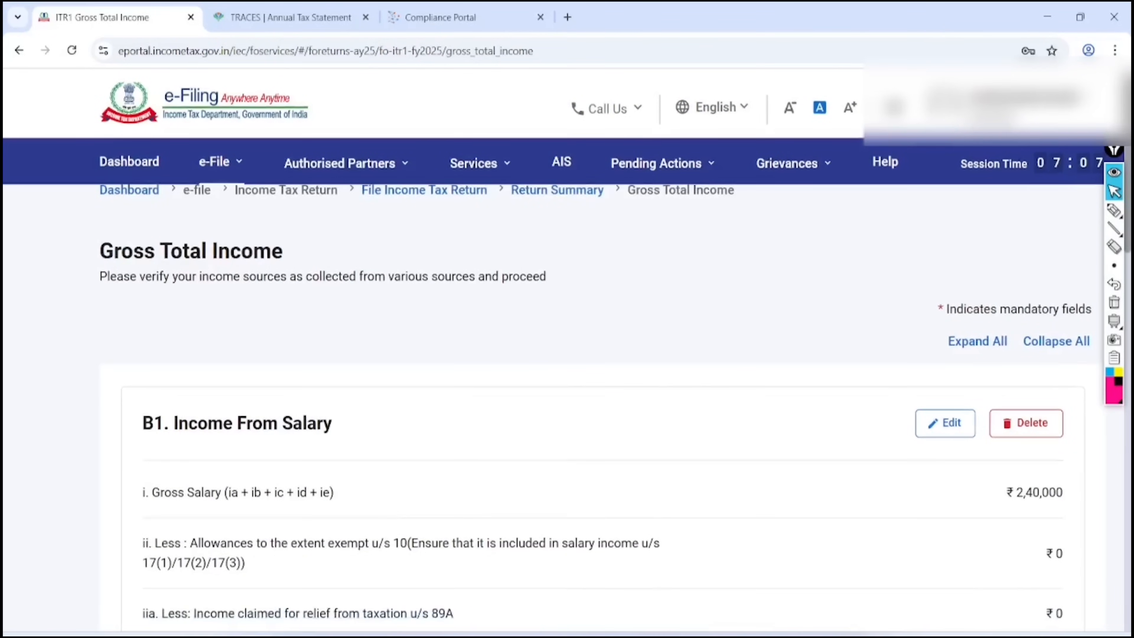
Expand B3 Income from Other Sources and mark the ₹50,157 Interest from Deposit row
scroll(567, 346, down, 5)
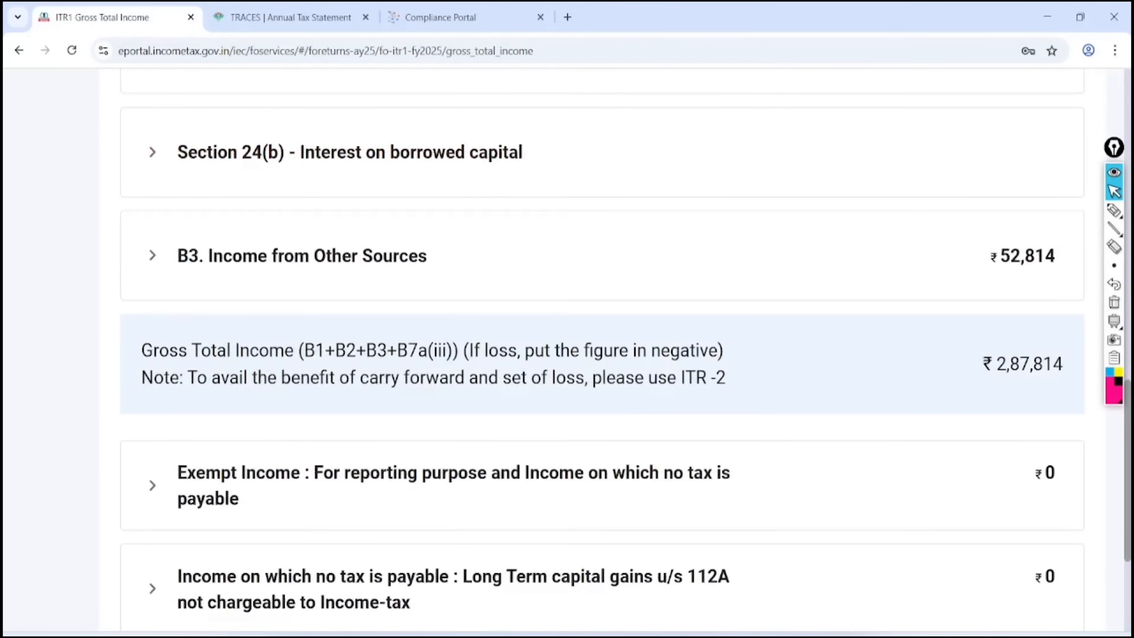
click(303, 255)
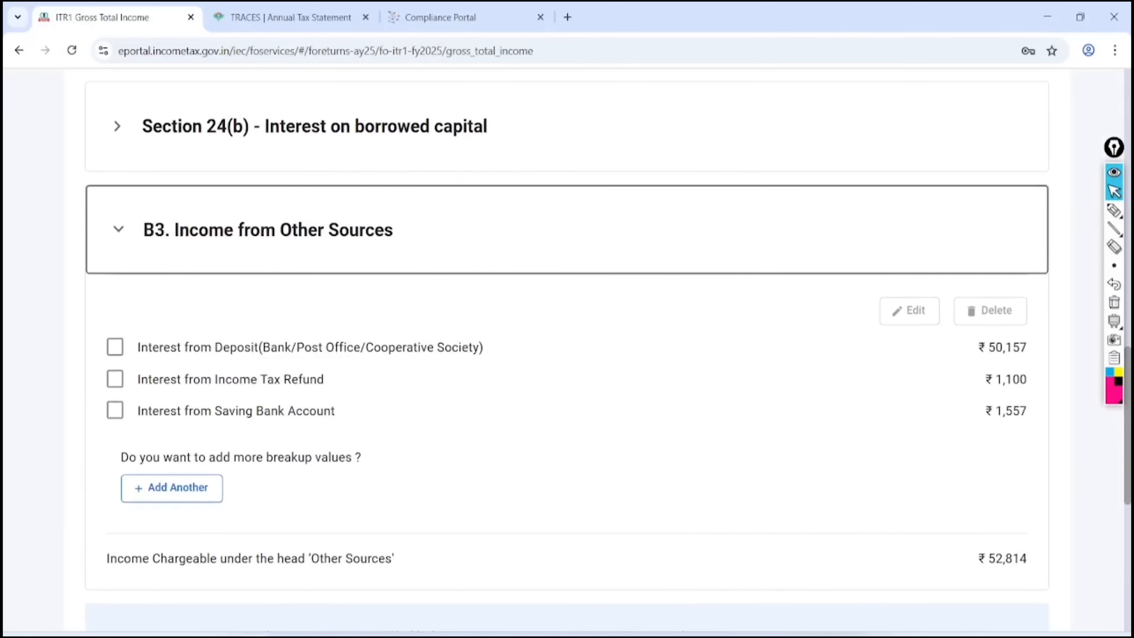
click(1114, 210)
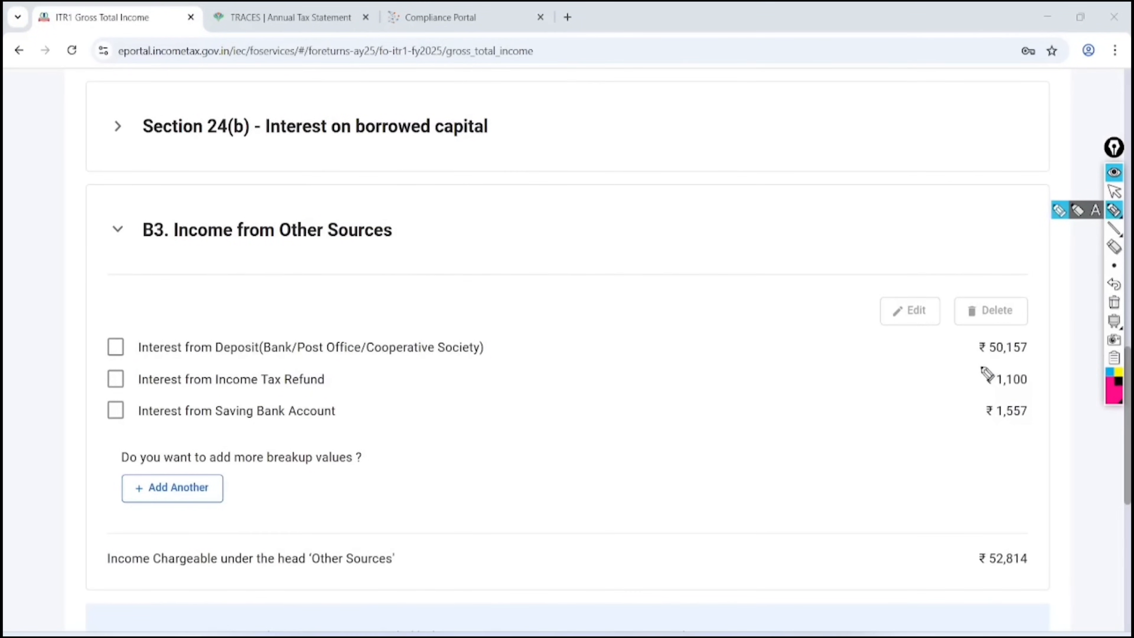
mouse_move(982, 363)
mouse_down()
mouse_move(1040, 347)
mouse_move(984, 364)
mouse_up()
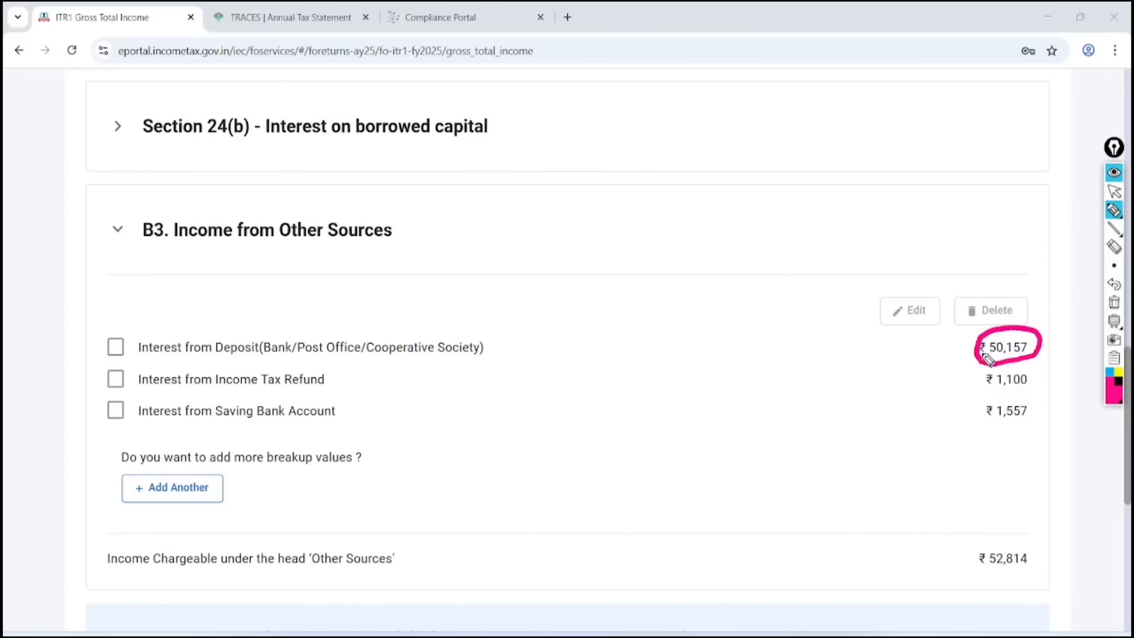
mouse_move(139, 366)
mouse_down()
mouse_move(410, 375)
mouse_move(329, 299)
mouse_move(119, 388)
mouse_up()
click(1113, 191)
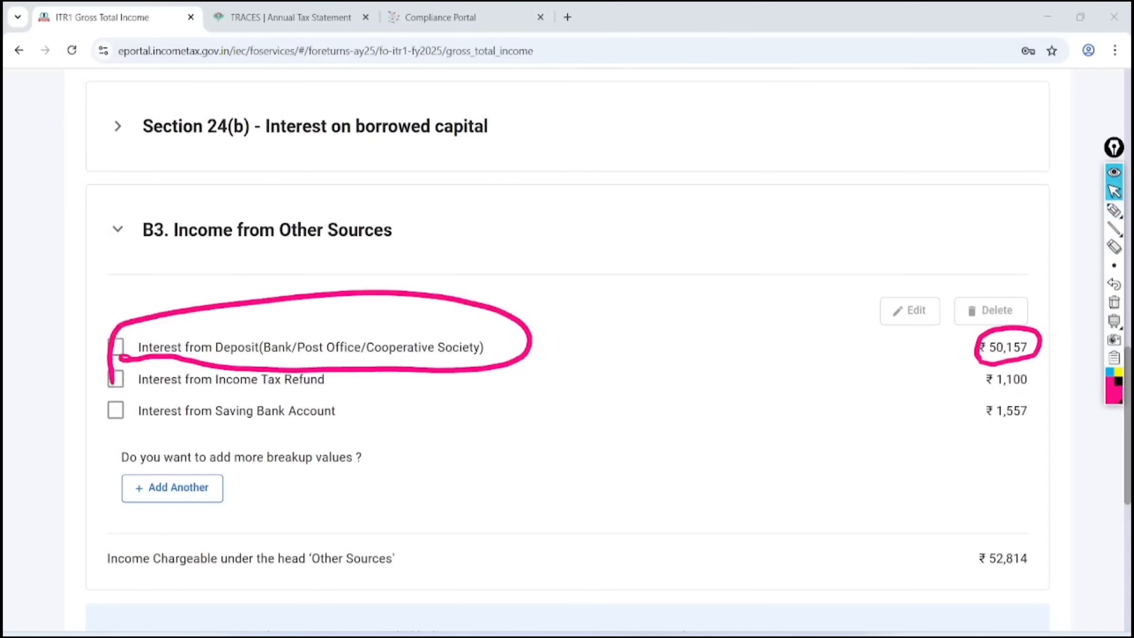
Compare with the AIS 'Interest from deposit' figure of 3,56,039, then return to Gross Total Income
key(ctrl+3)
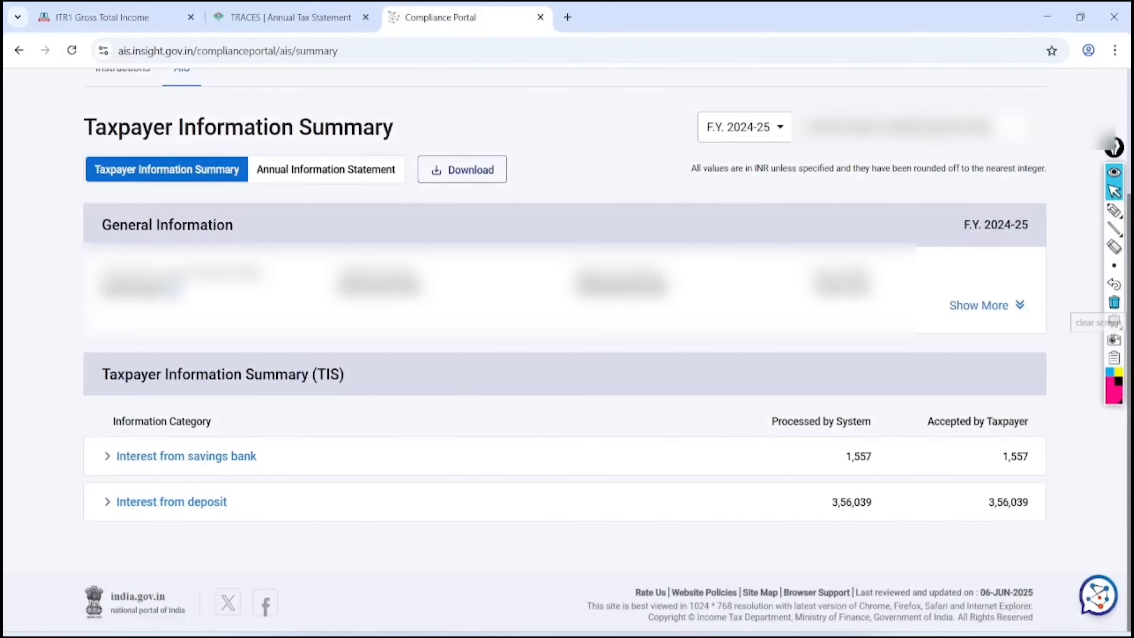
click(1114, 209)
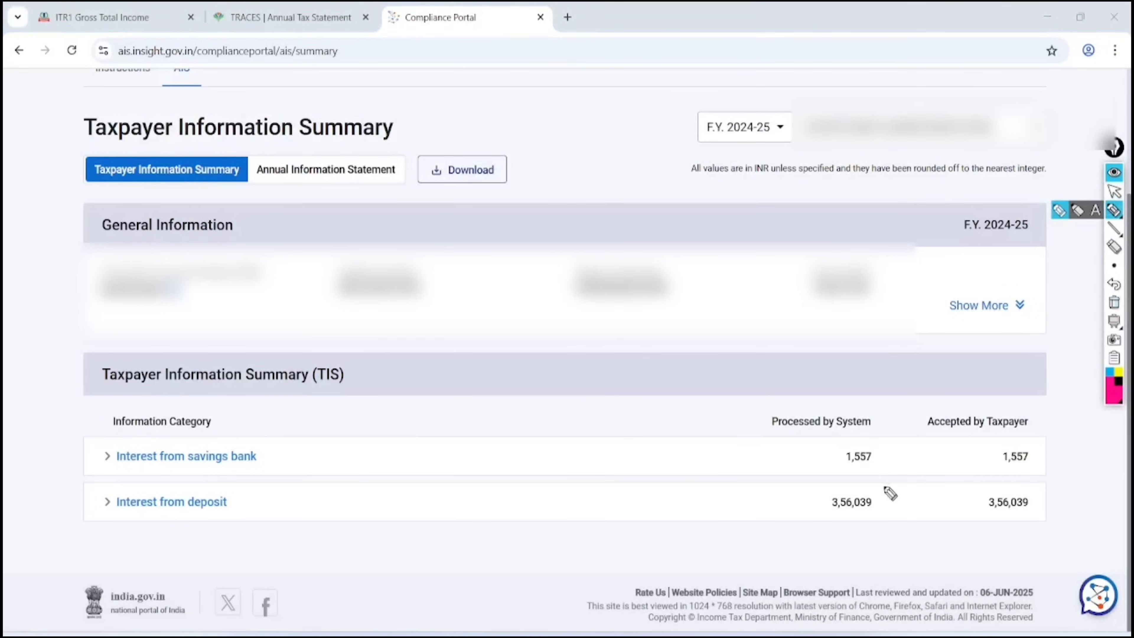
mouse_move(886, 489)
mouse_down()
mouse_move(821, 489)
mouse_move(886, 488)
mouse_up()
drag(109, 527, 275, 519)
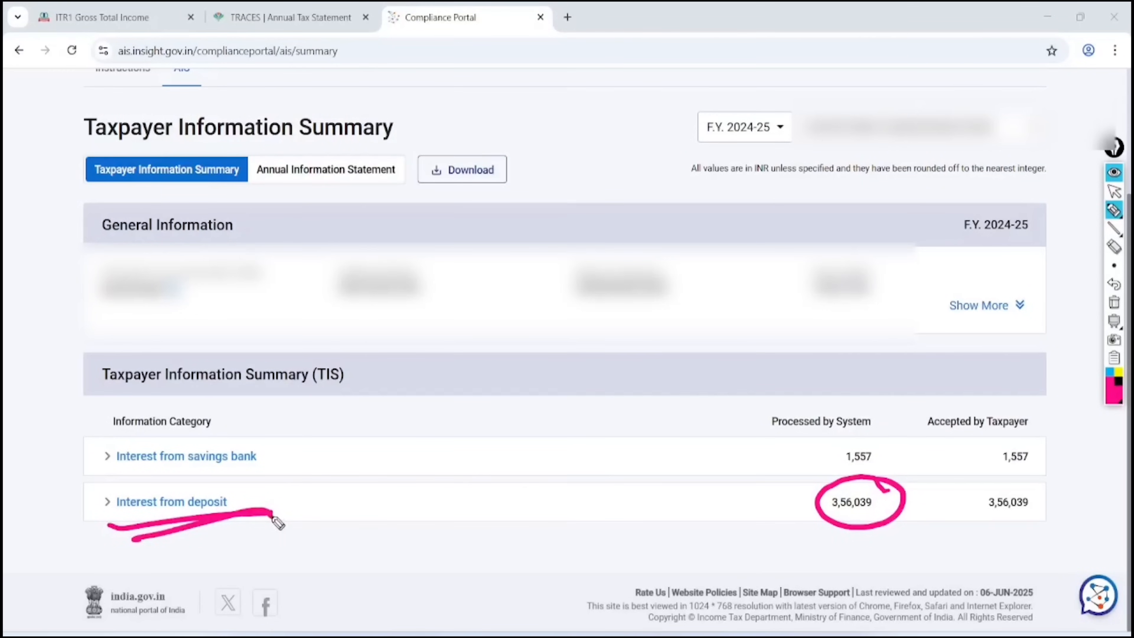
click(1113, 191)
click(1113, 302)
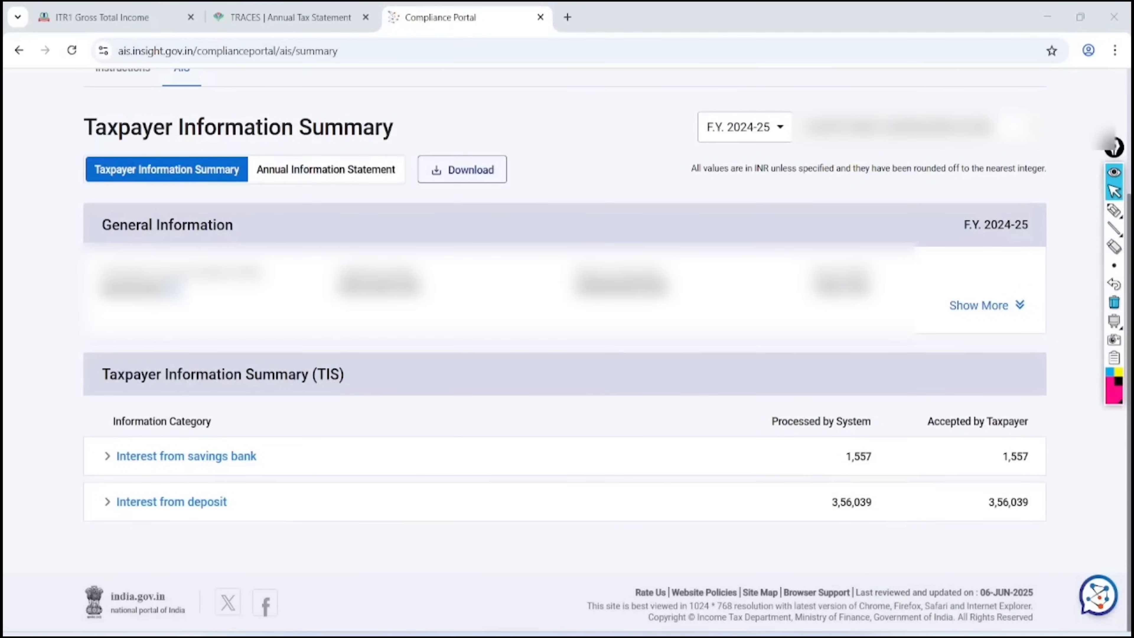
key(ctrl+1)
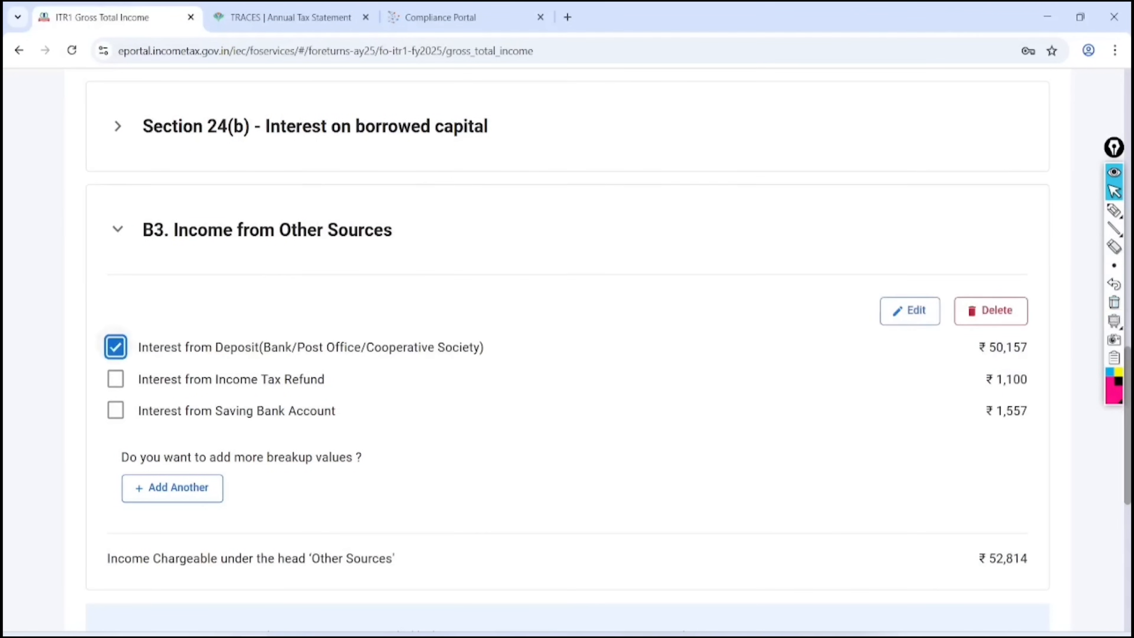
Edit the Interest from Deposit entry, replace 50157 with 356039, and save it
click(909, 311)
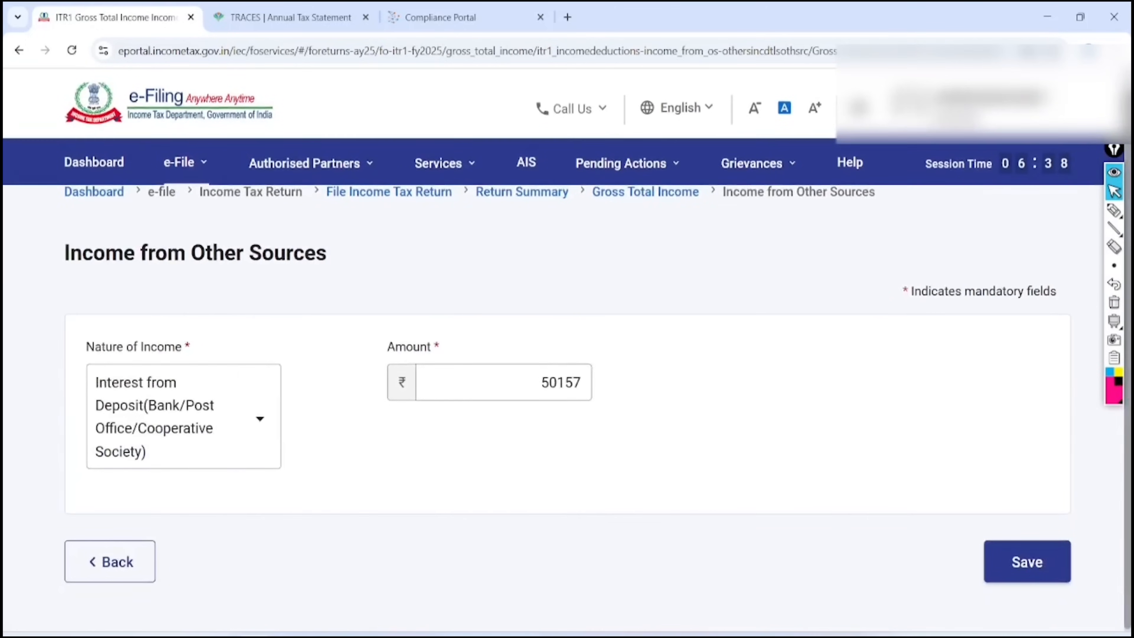
click(571, 409)
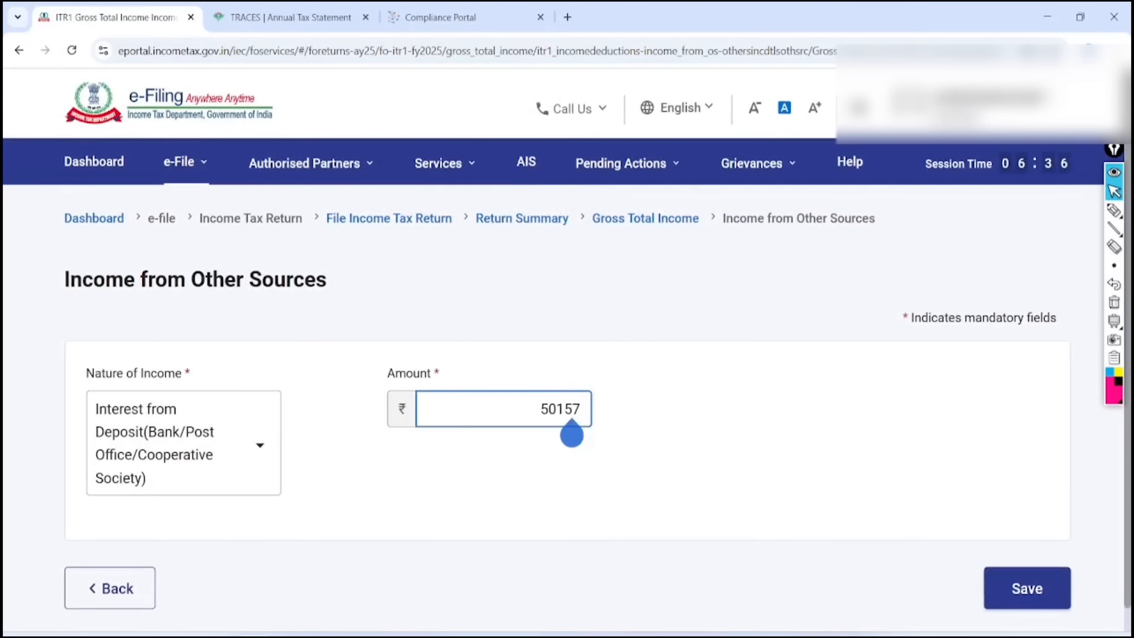
key(Delete)
key(BackSpace)
key(BackSpace)
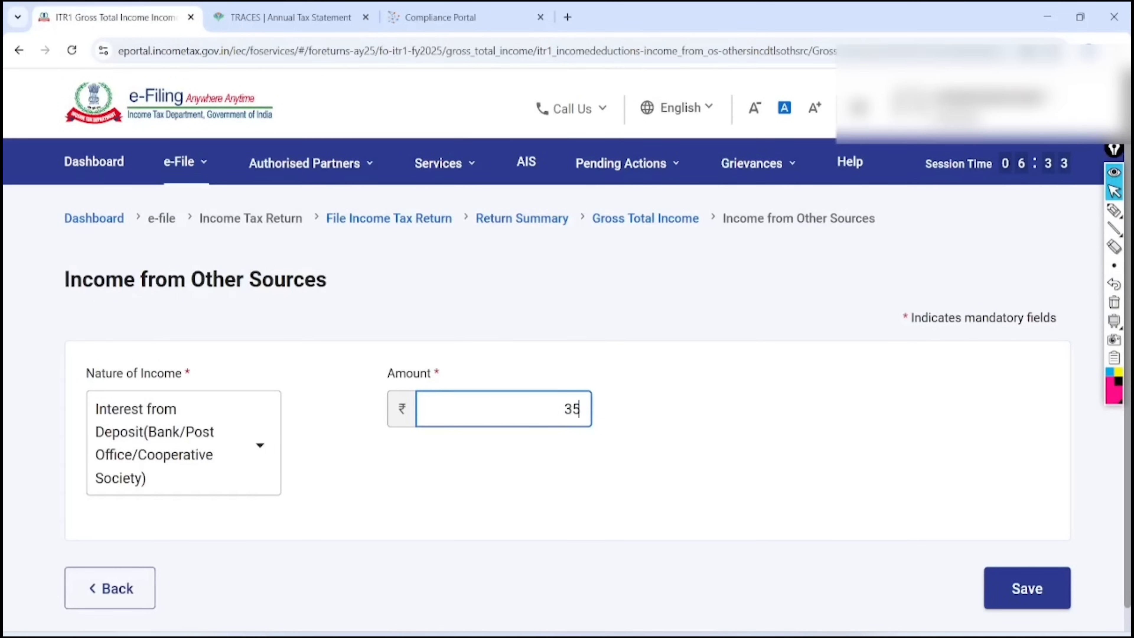
text(39)
click(1027, 588)
Scroll down Gross Total Income and annotate the Exempt Income heading with a PPF note
scroll(567, 353, down, 10)
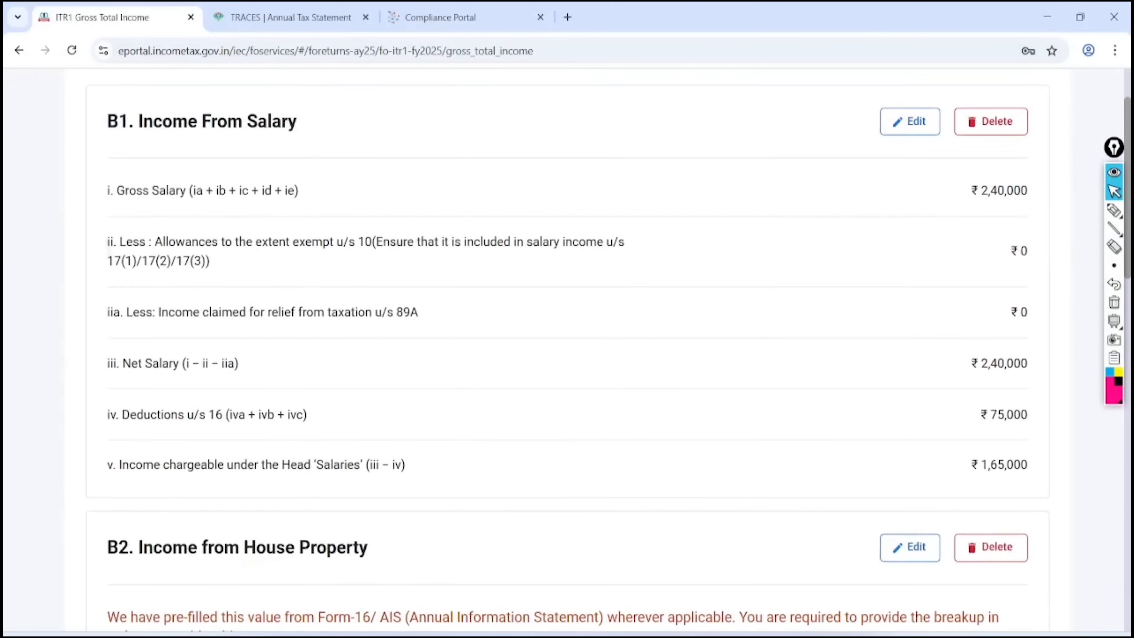
scroll(567, 353, down, 12)
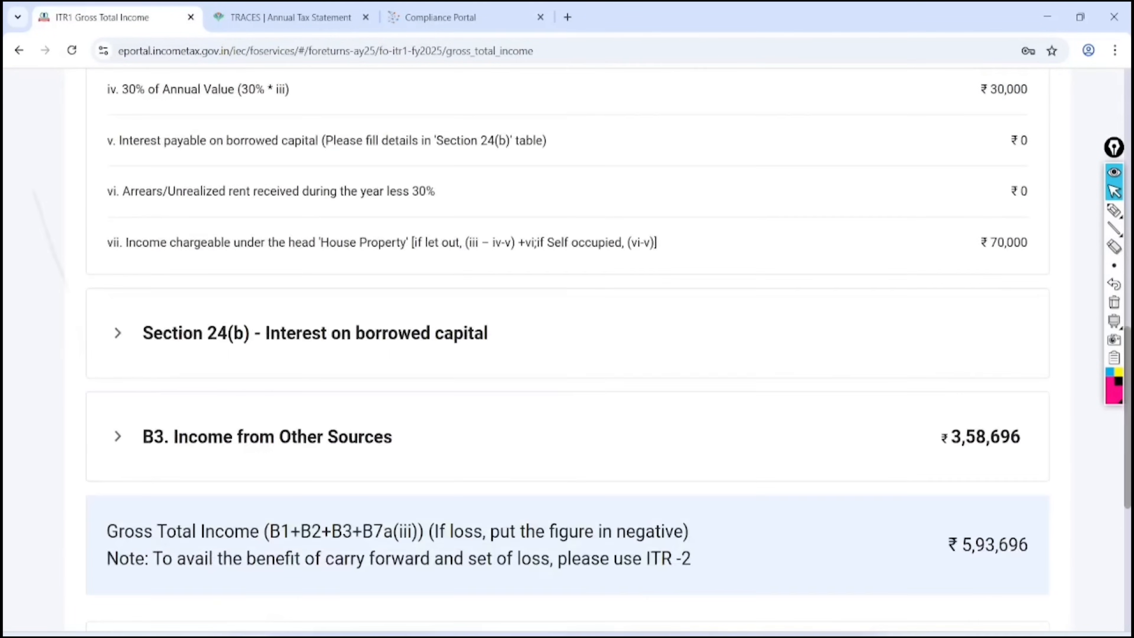
scroll(567, 352, down, 5)
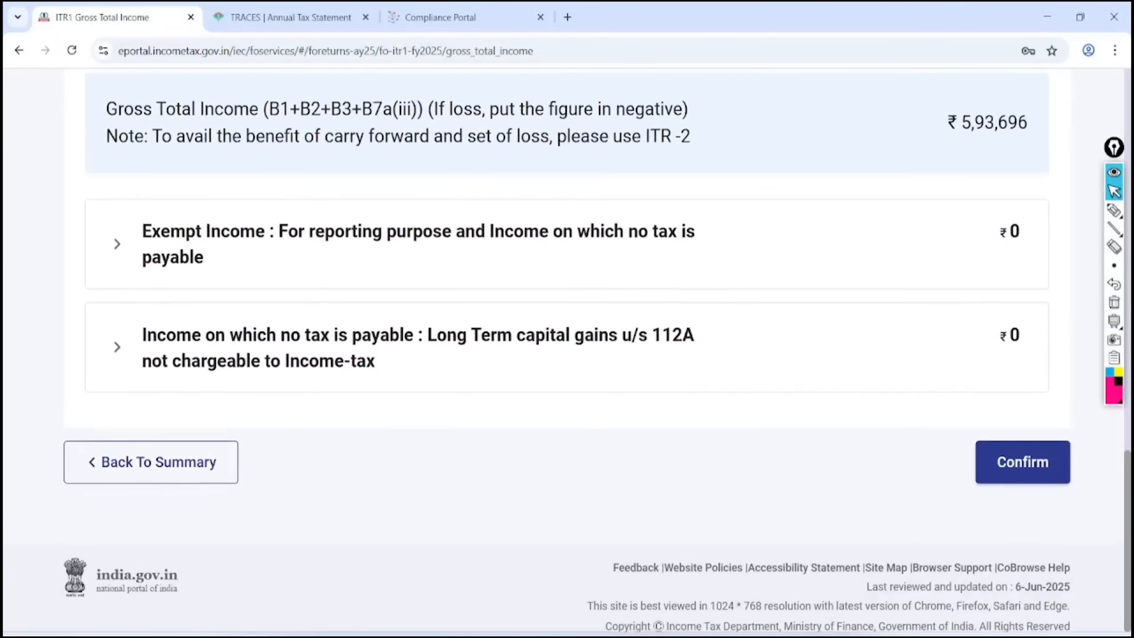
click(1114, 210)
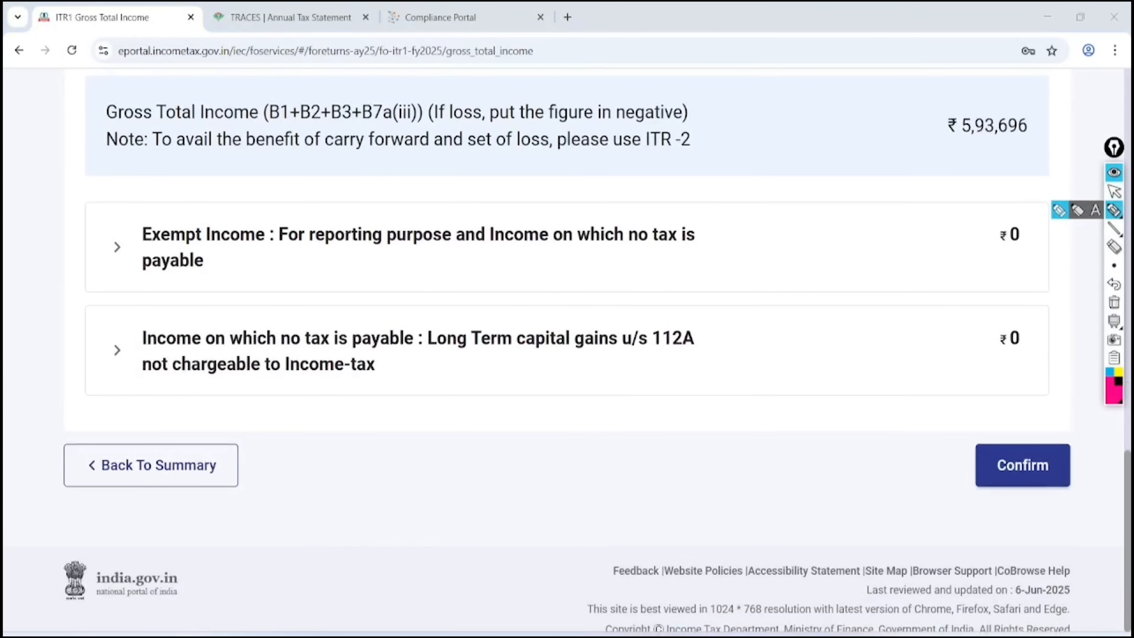
mouse_move(232, 161)
mouse_down()
mouse_move(140, 296)
mouse_move(248, 181)
mouse_up()
mouse_move(384, 266)
mouse_down()
mouse_move(443, 252)
mouse_move(484, 221)
mouse_move(484, 241)
mouse_up()
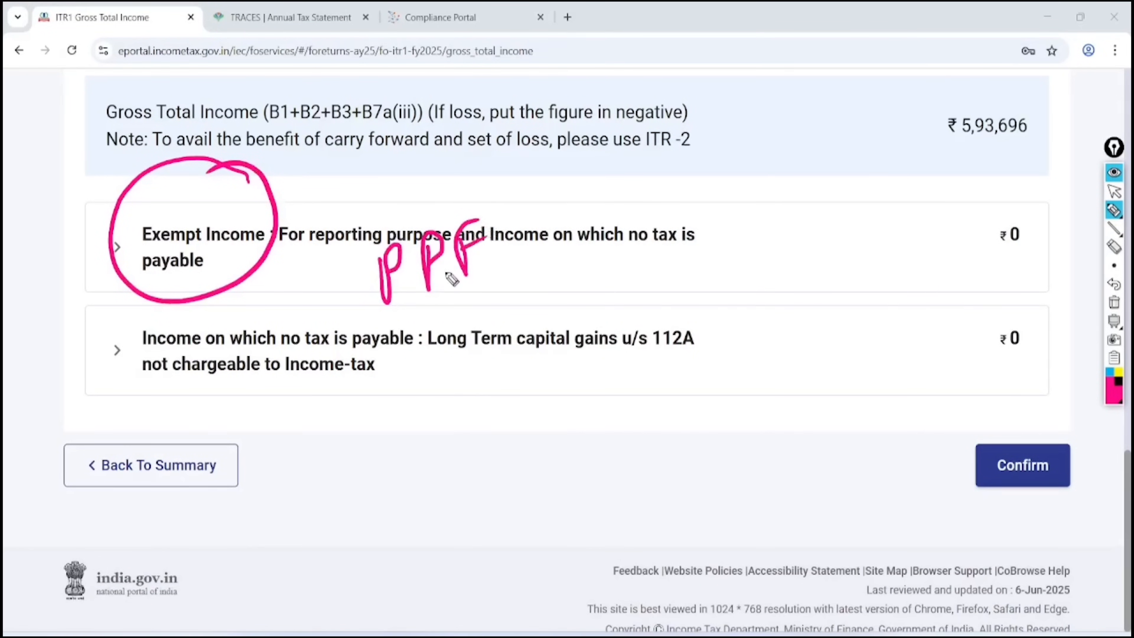
drag(436, 290, 484, 274)
drag(447, 301, 484, 284)
mouse_move(498, 178)
mouse_down()
mouse_move(553, 202)
mouse_move(481, 198)
mouse_up()
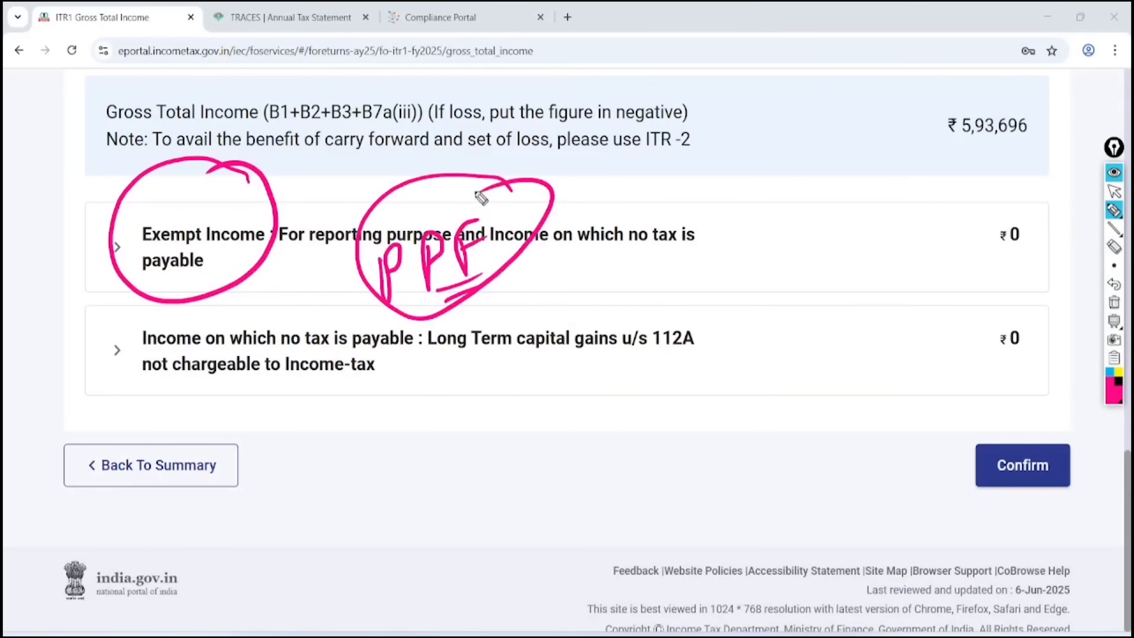
Mark the section 112A ₹1.25L exemption limit, then confirm Gross Total Income of ₹5,93,696
mouse_move(722, 308)
mouse_down()
mouse_move(681, 296)
mouse_move(715, 311)
mouse_move(672, 306)
mouse_up()
drag(521, 405, 556, 465)
click(581, 425)
mouse_move(591, 408)
mouse_down()
mouse_move(595, 393)
mouse_move(660, 421)
mouse_up()
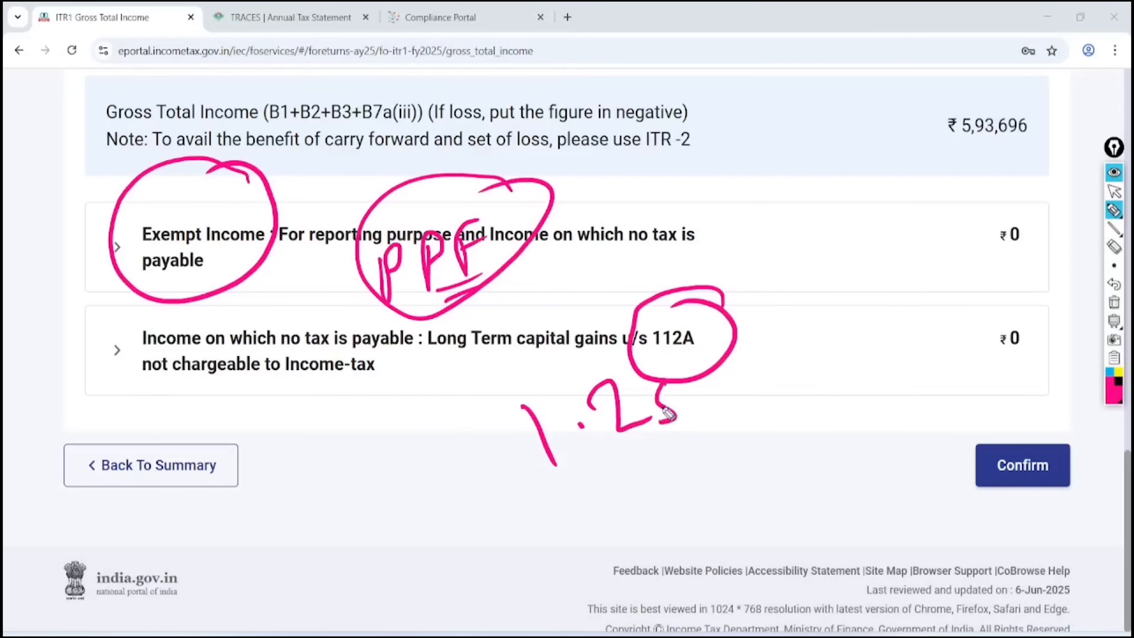
drag(665, 382, 685, 368)
mouse_move(703, 364)
mouse_down()
mouse_move(705, 405)
mouse_move(732, 400)
mouse_up()
mouse_move(784, 362)
mouse_down()
mouse_move(689, 313)
mouse_move(797, 353)
mouse_move(681, 331)
mouse_up()
drag(245, 393, 357, 369)
drag(254, 419, 345, 392)
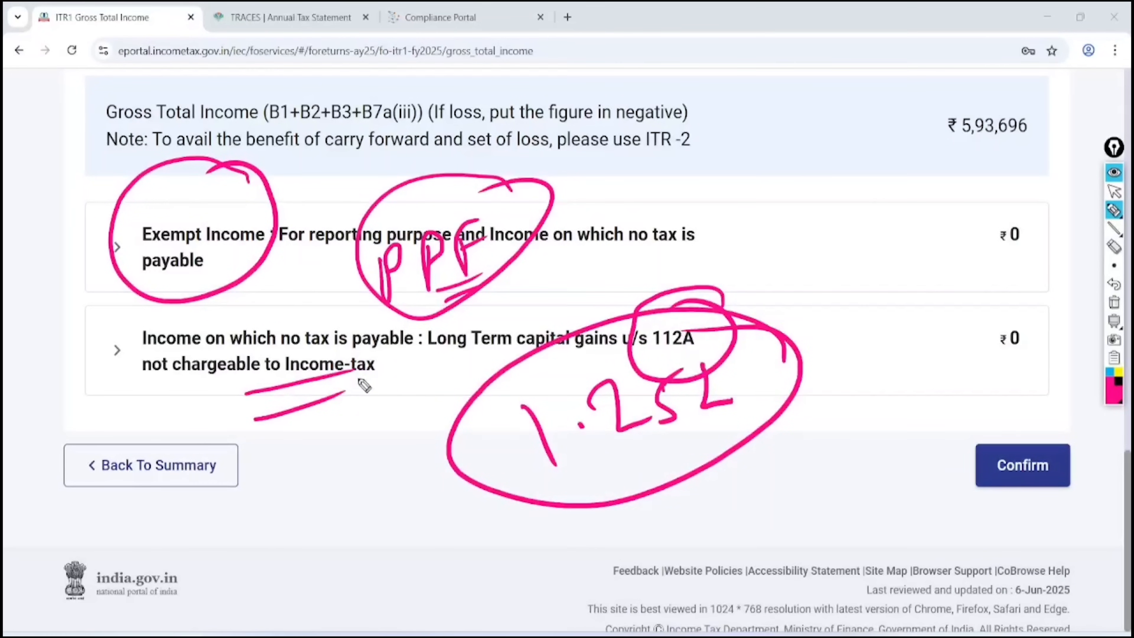
click(1113, 191)
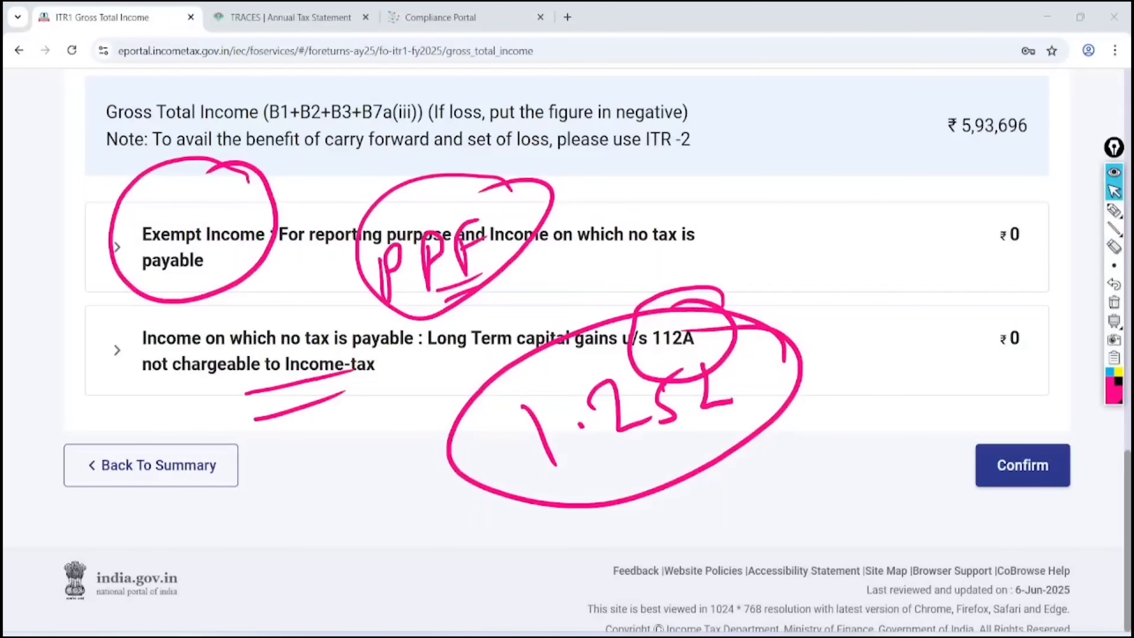
click(1027, 468)
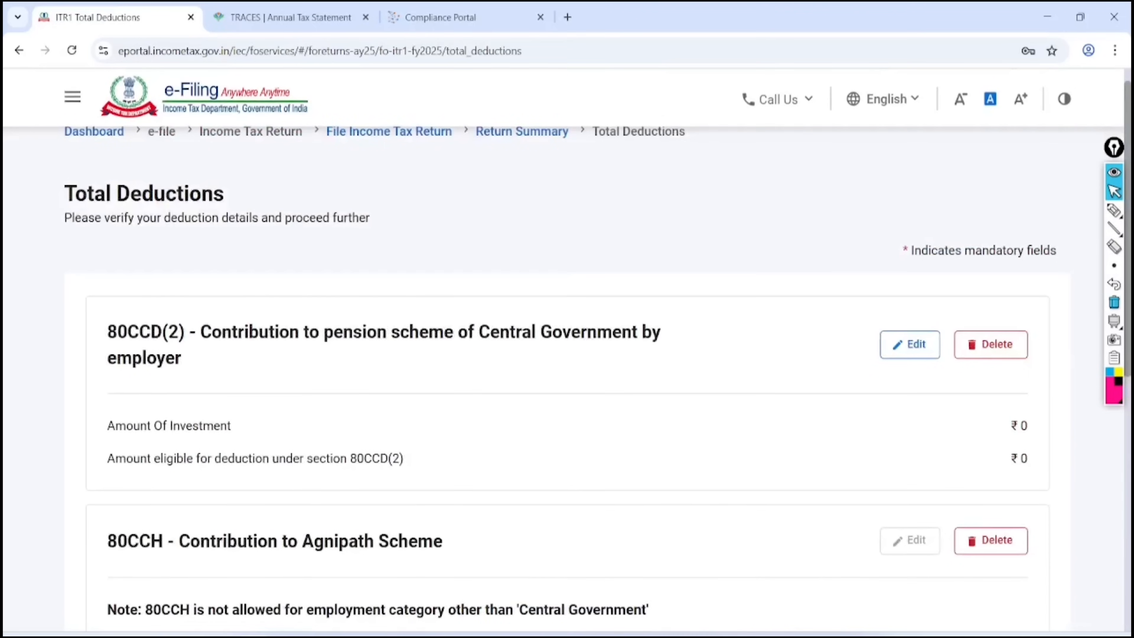
Confirm Total Deductions and mark the TDS1, TDS2 and TDS 3 schedule headings on Tax Paid
click(1023, 443)
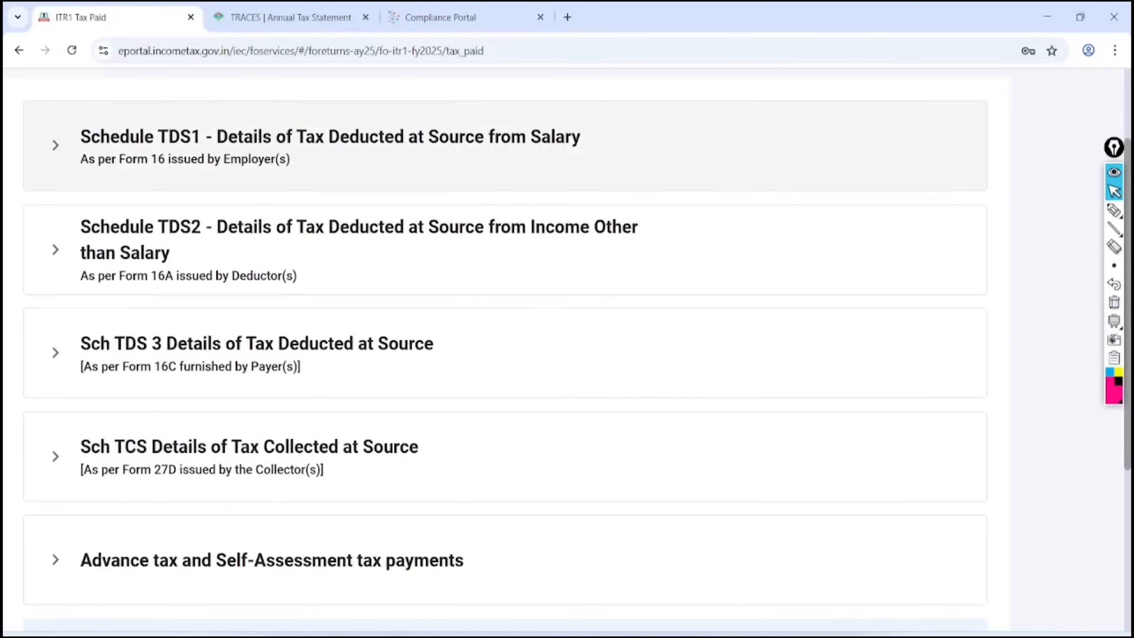
click(1060, 210)
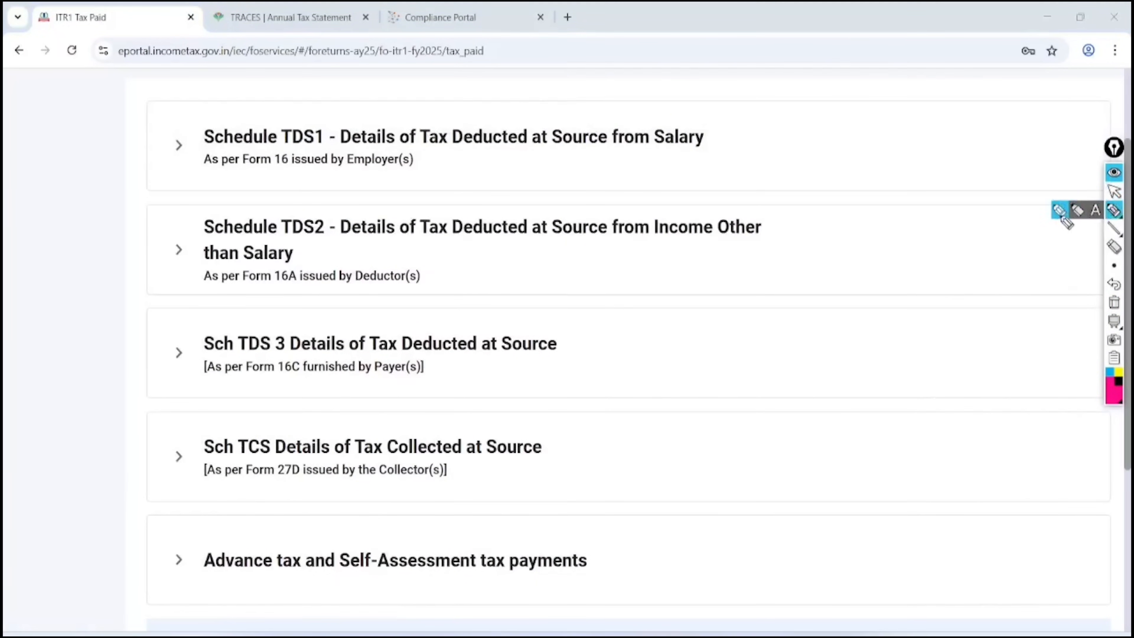
mouse_move(694, 107)
mouse_down()
mouse_move(734, 117)
mouse_move(680, 108)
mouse_up()
mouse_move(771, 213)
mouse_down()
mouse_move(732, 201)
mouse_move(761, 192)
mouse_up()
mouse_move(228, 391)
mouse_down()
mouse_move(337, 379)
mouse_move(257, 404)
mouse_up()
mouse_move(596, 315)
mouse_down()
mouse_move(631, 346)
mouse_move(540, 301)
mouse_up()
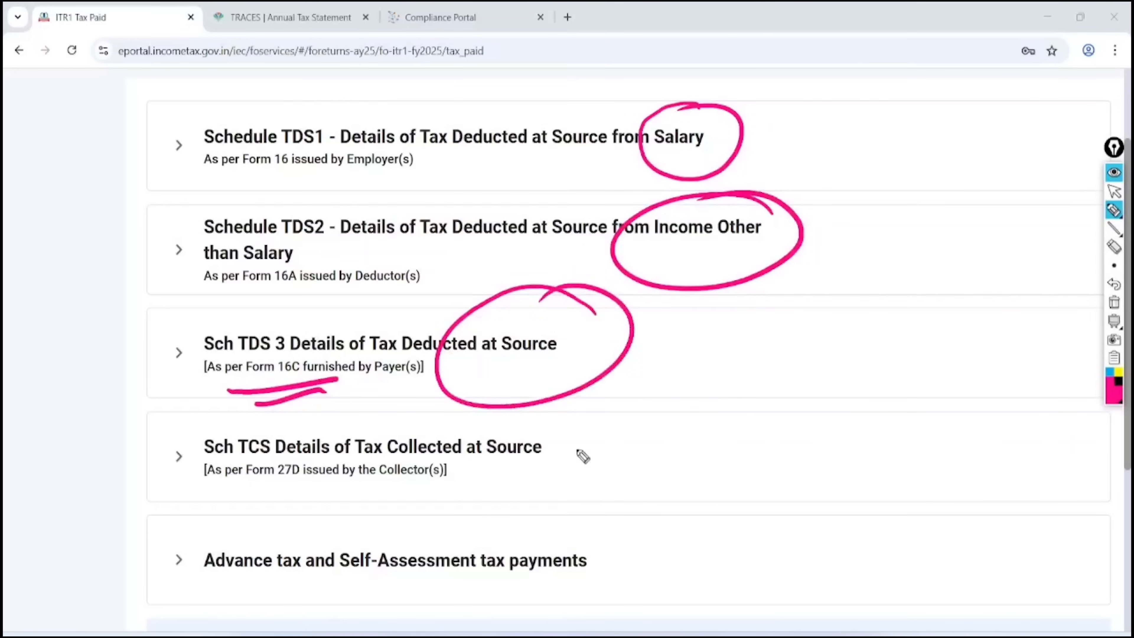
Annotate the TCS, Advance tax and Self-Assessment tax schedules, then erase all drawings
mouse_move(566, 456)
mouse_down()
mouse_move(641, 425)
mouse_move(607, 494)
mouse_up()
drag(663, 424, 665, 486)
drag(700, 408, 681, 459)
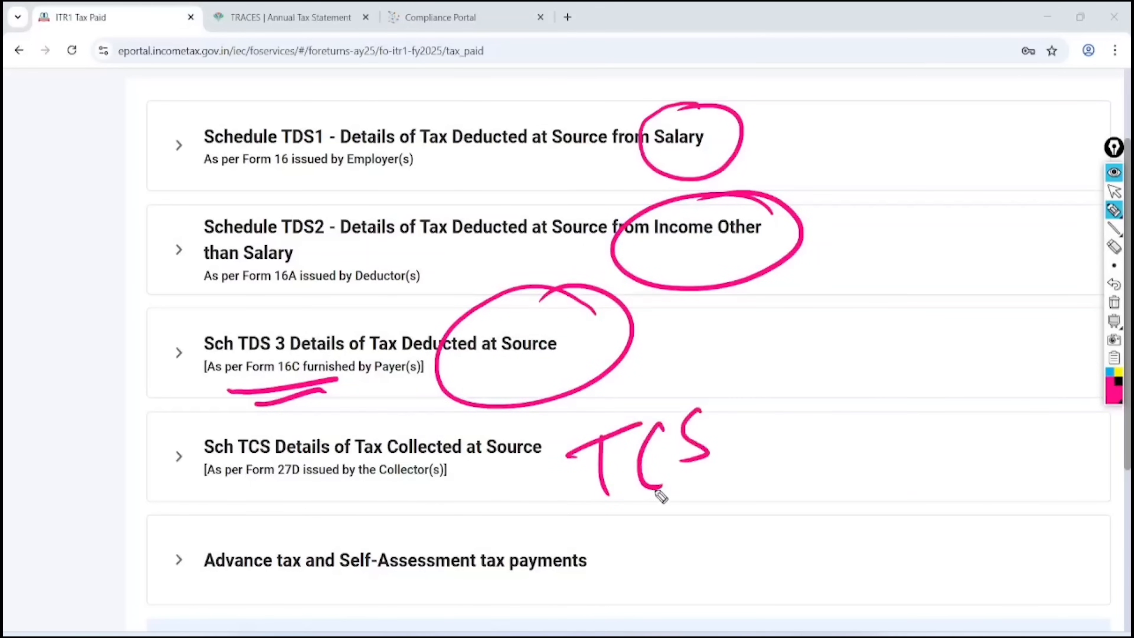
drag(651, 510, 712, 476)
drag(668, 513, 719, 490)
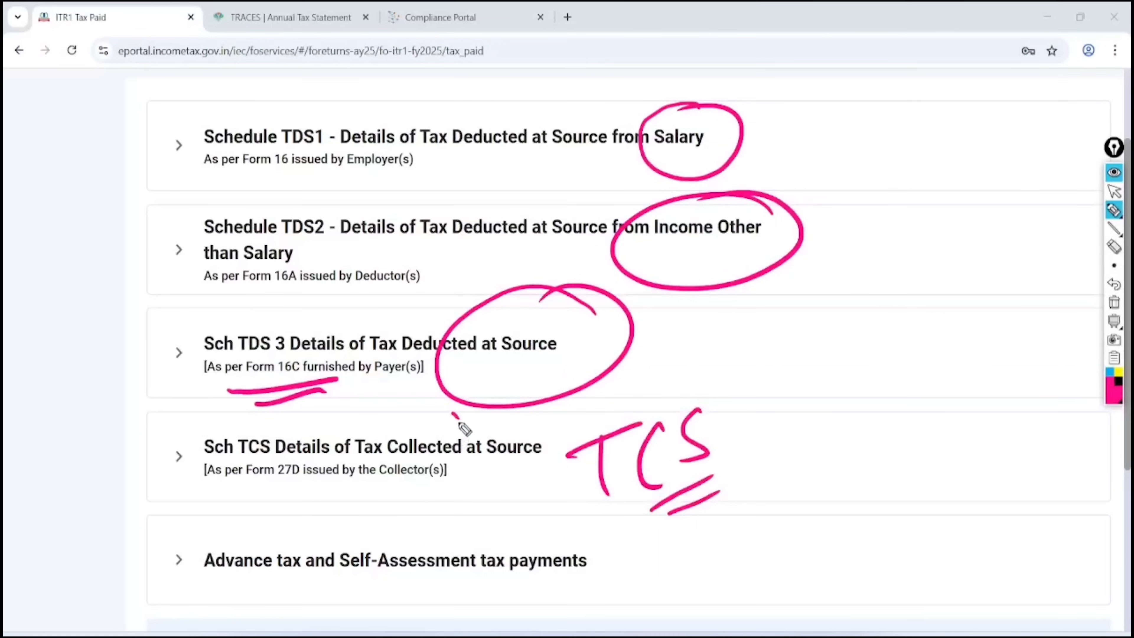
mouse_move(459, 419)
mouse_down()
mouse_move(413, 524)
mouse_move(395, 423)
mouse_up()
mouse_move(261, 502)
mouse_down()
mouse_move(330, 540)
mouse_move(176, 580)
mouse_up()
mouse_move(420, 503)
mouse_down()
mouse_move(514, 611)
mouse_move(469, 495)
mouse_up()
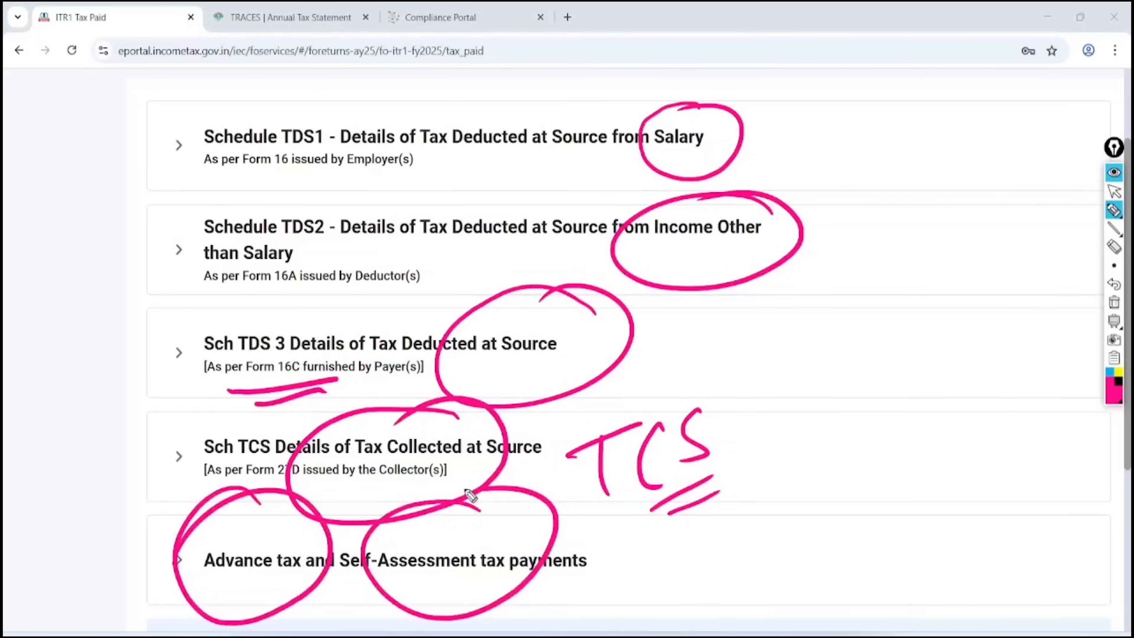
click(1113, 191)
click(1113, 302)
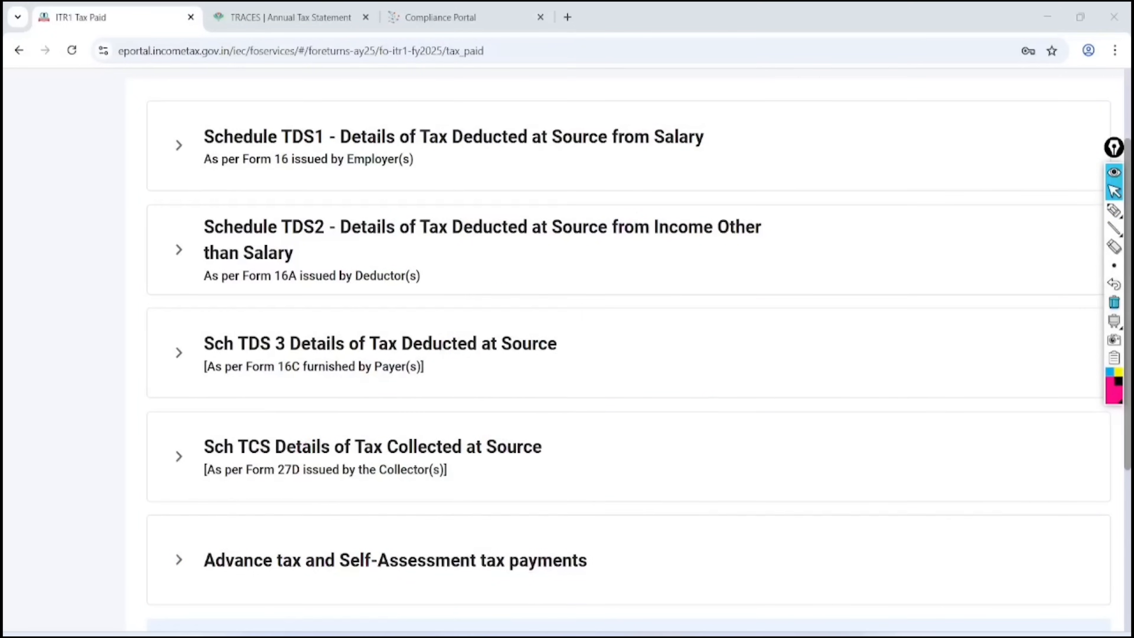
Expand Schedule TDS2 and scroll its deductor table right to the TDS credit claimed column
click(179, 250)
scroll(624, 348, down, 1)
scroll(567, 348, right, 3)
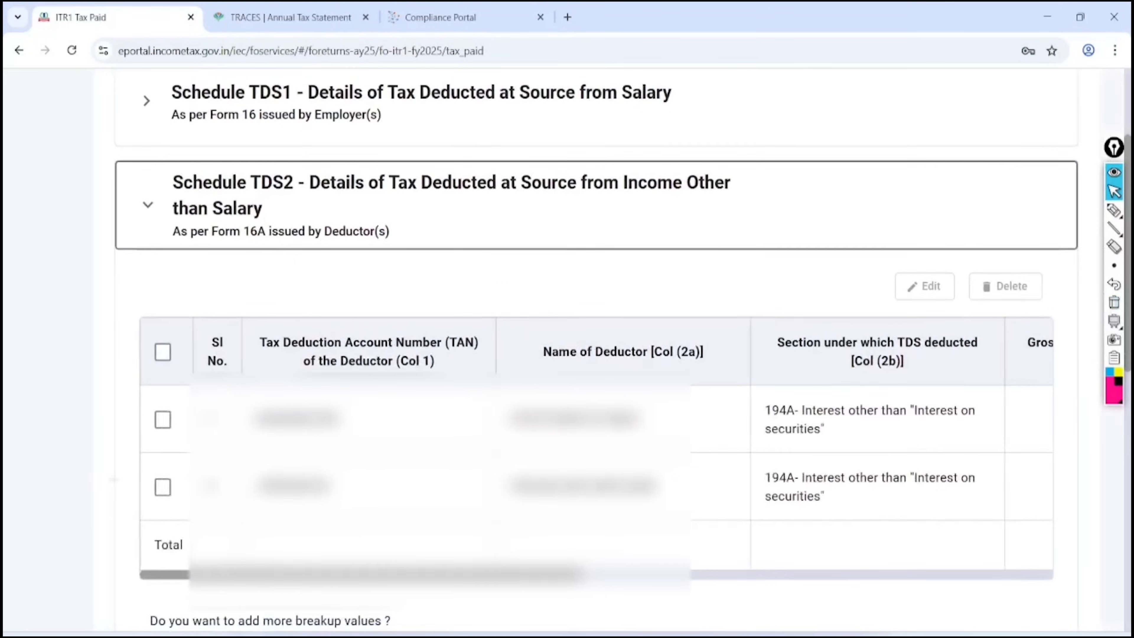
scroll(567, 446, right, 5)
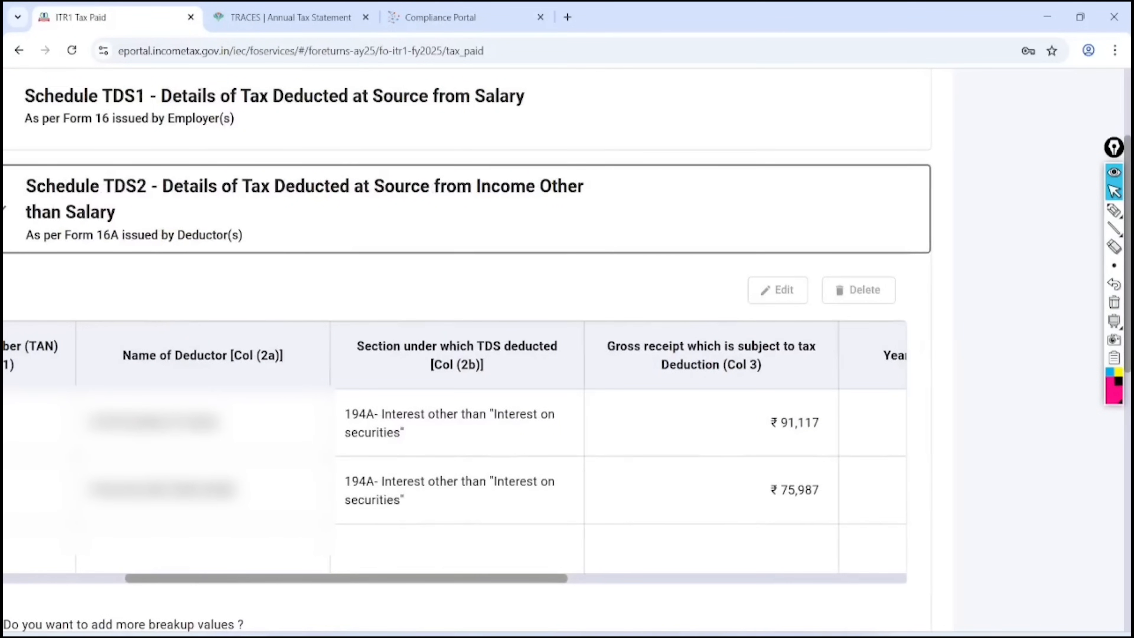
scroll(567, 358, down, 4)
scroll(567, 357, up, 2)
scroll(566, 357, right, 5)
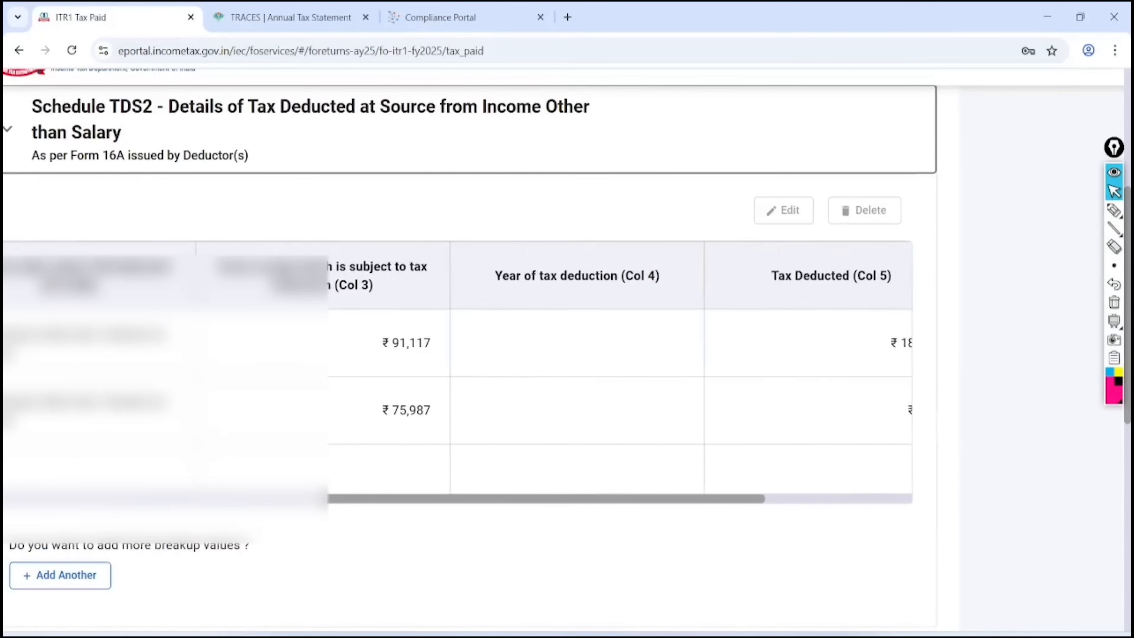
scroll(567, 367, right, 4)
scroll(567, 357, right, 1)
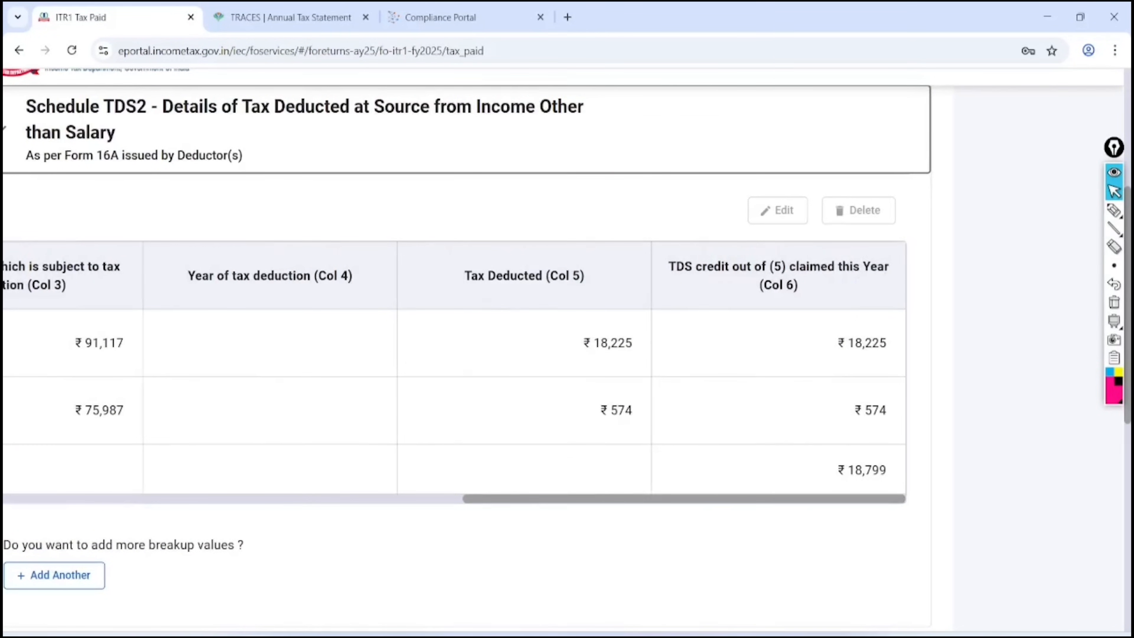
Highlight the ₹18,799 TDS credit total, clear the marks, and switch to the TRACES Annual Tax Statement
click(1114, 210)
mouse_move(914, 440)
mouse_down()
mouse_move(874, 409)
mouse_move(890, 412)
mouse_up()
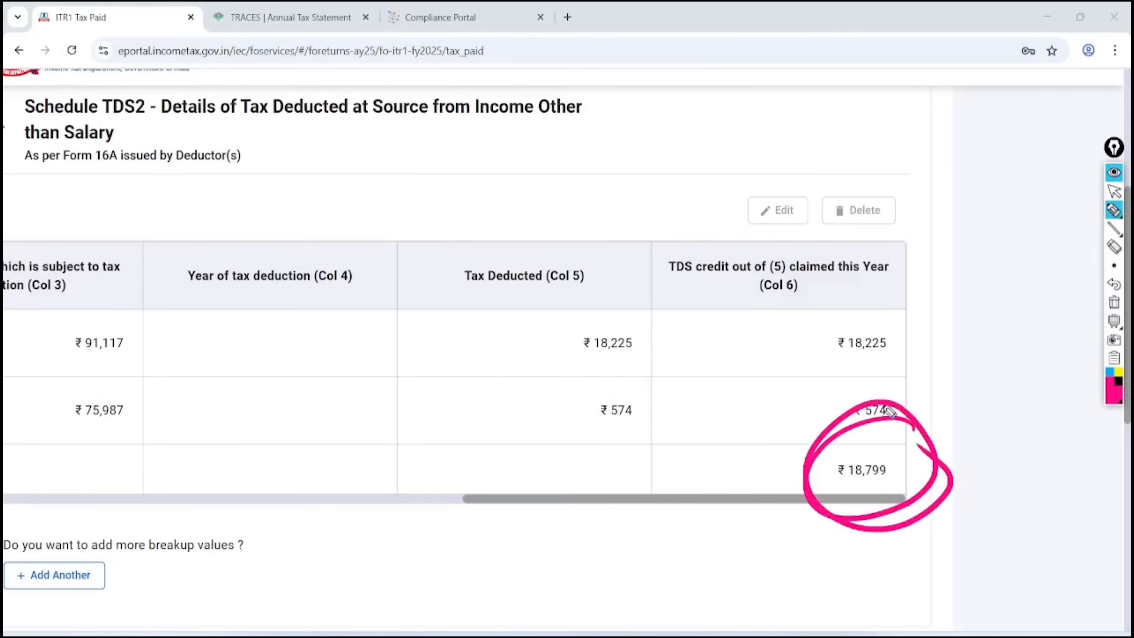
mouse_move(879, 226)
mouse_down()
mouse_move(674, 340)
mouse_move(863, 338)
mouse_up()
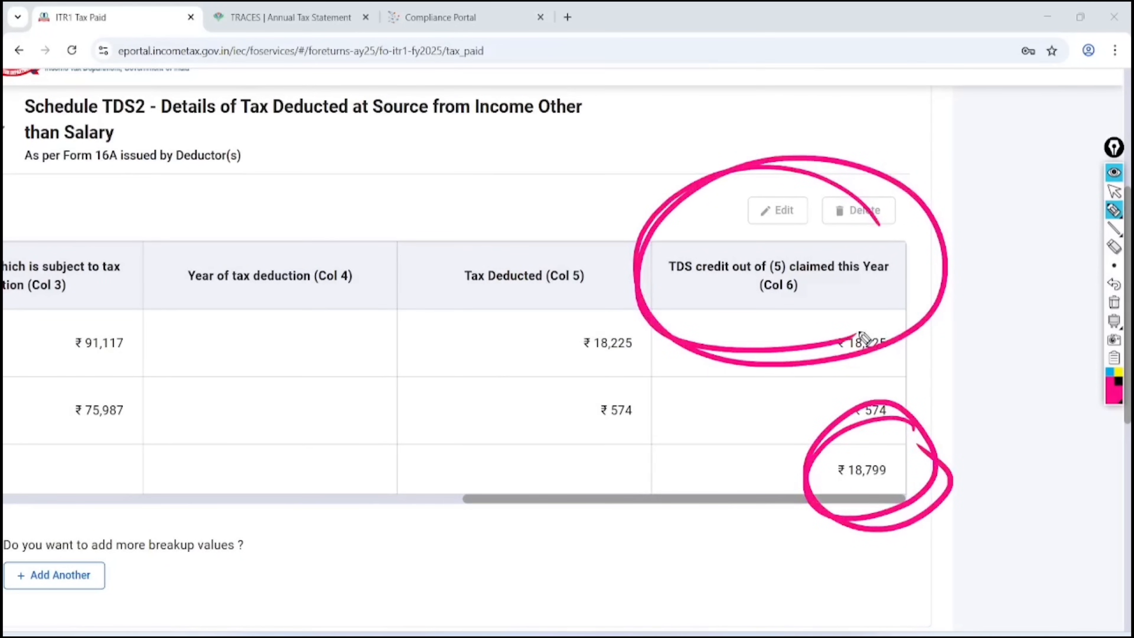
click(1114, 302)
click(1114, 191)
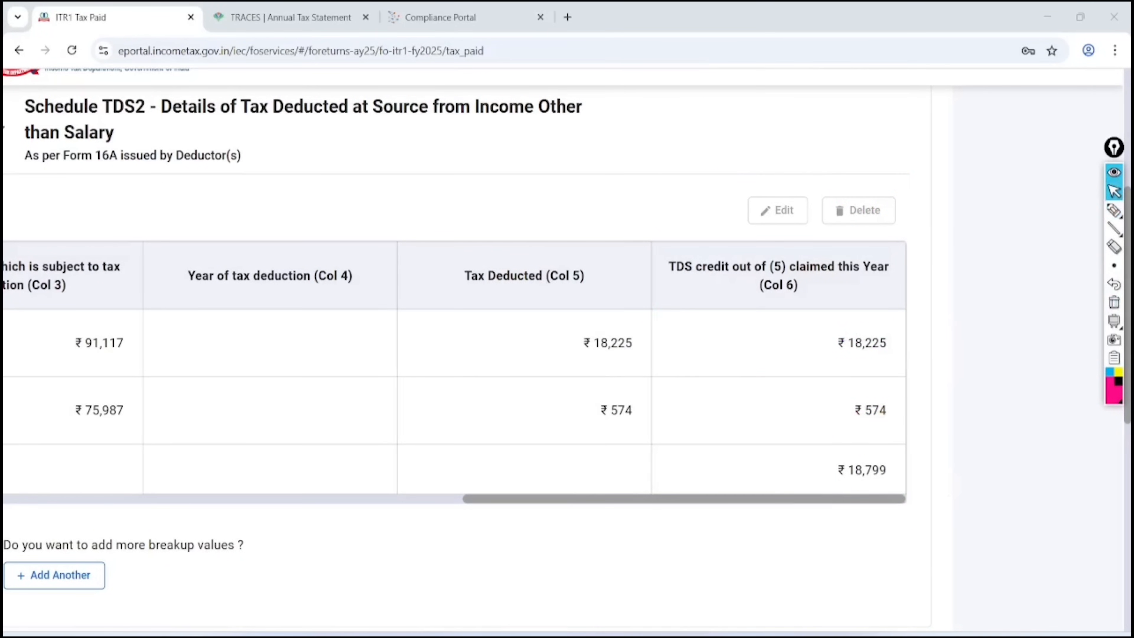
click(291, 18)
click(649, 303)
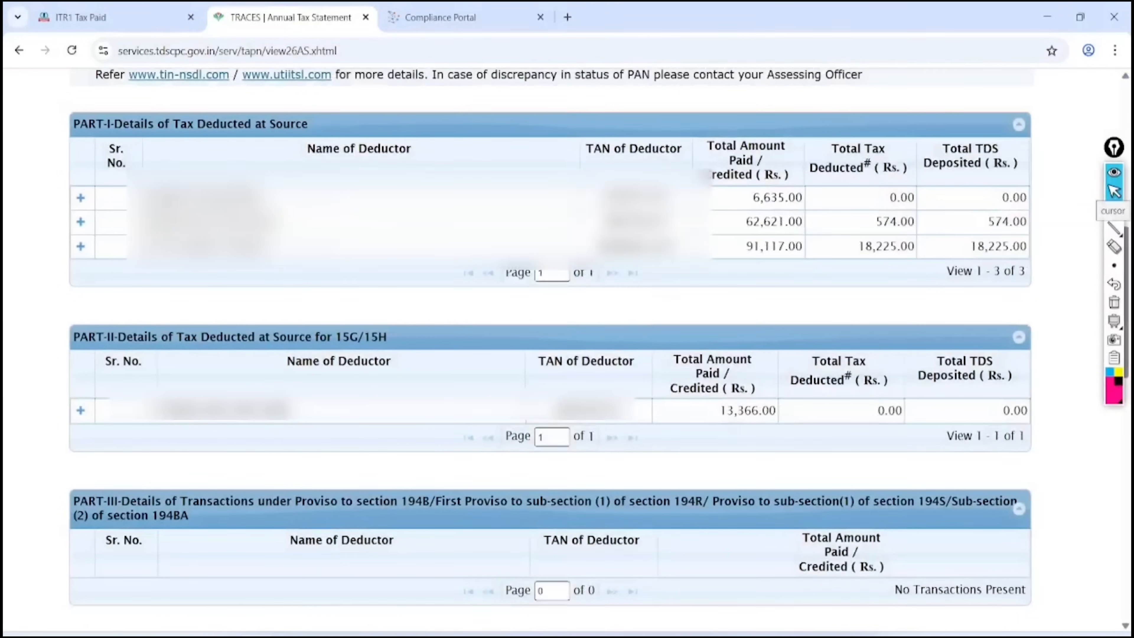
click(1114, 210)
click(925, 214)
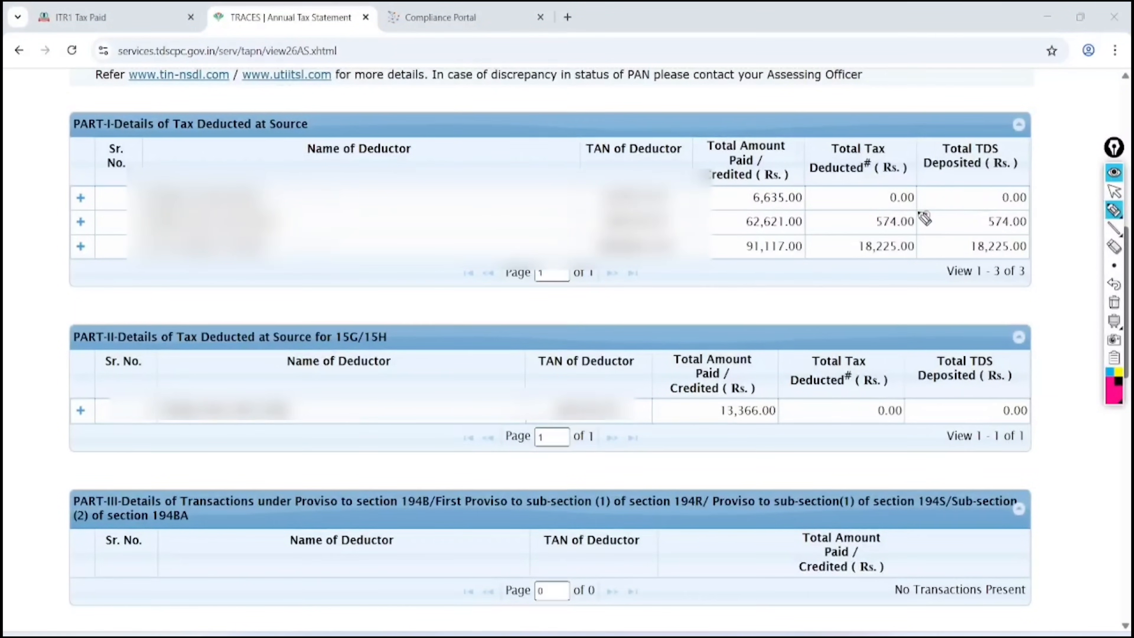
mouse_move(861, 234)
mouse_down()
mouse_move(898, 235)
mouse_move(877, 238)
mouse_move(921, 274)
mouse_move(865, 270)
mouse_move(879, 281)
mouse_up()
click(1113, 191)
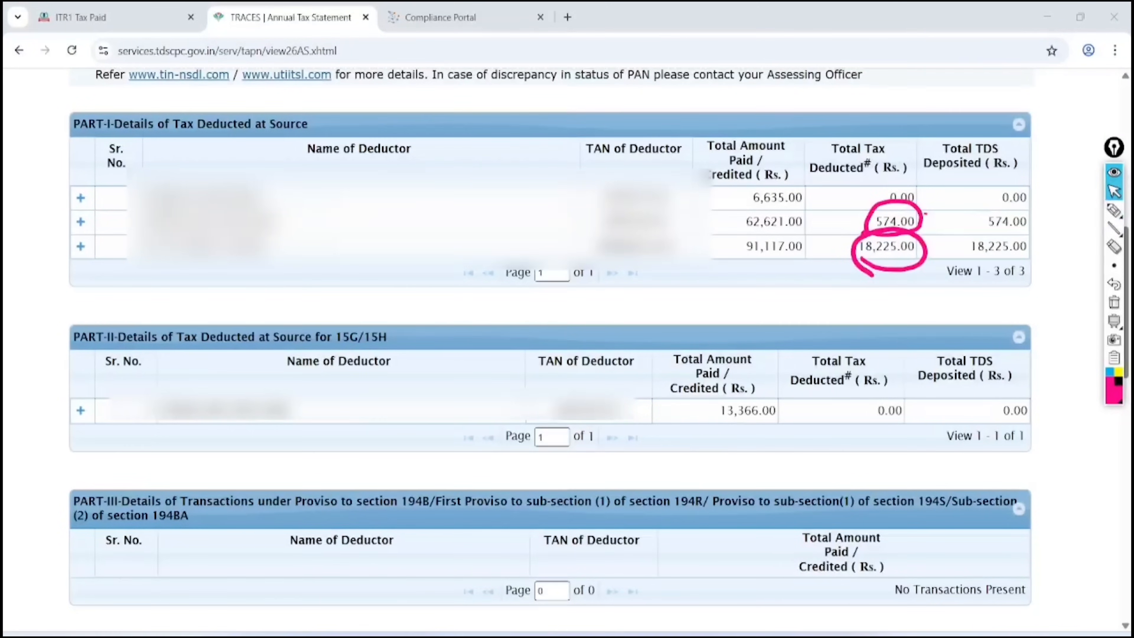
click(1113, 302)
key(ctrl+shift+Tab)
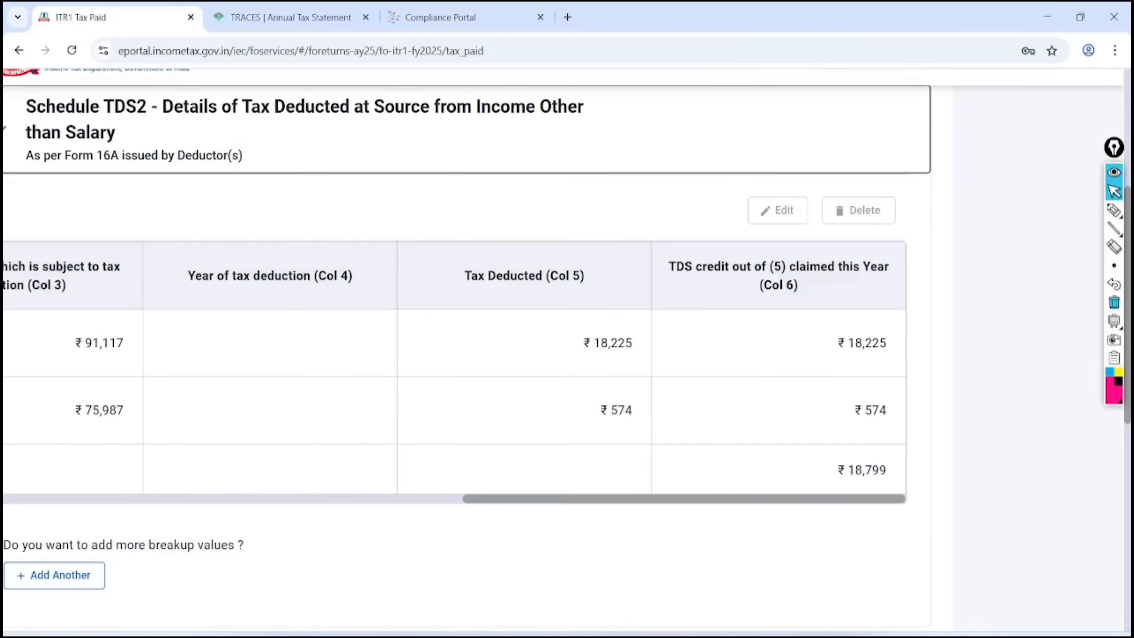
Set the first TDS2 entry's year of tax deduction to 2024-25 and save it
drag(685, 498, 214, 498)
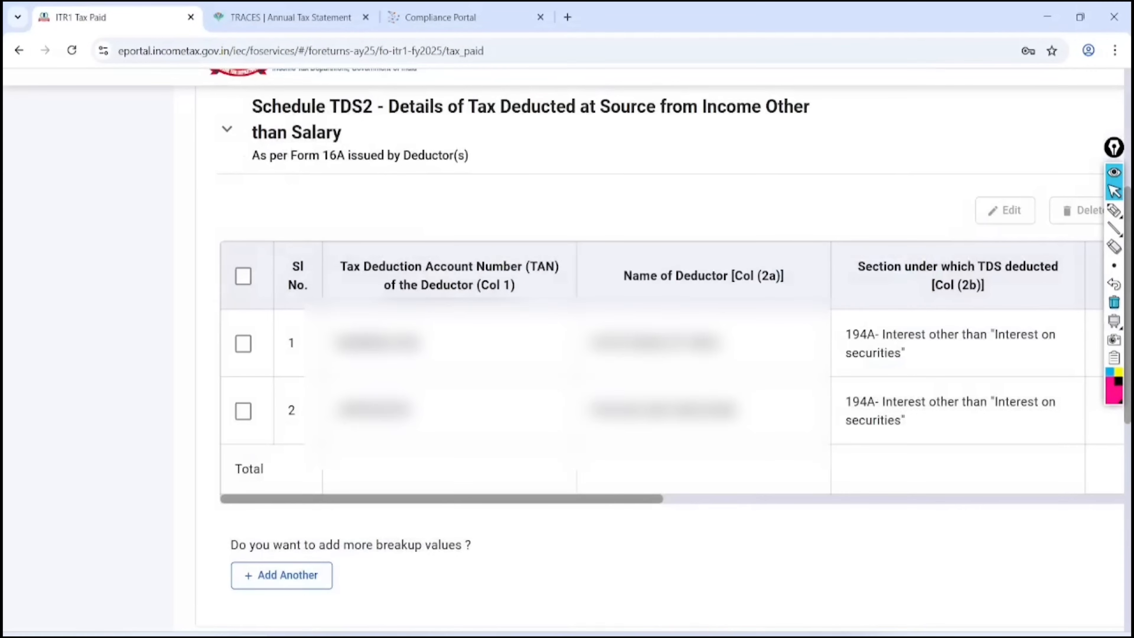
click(242, 344)
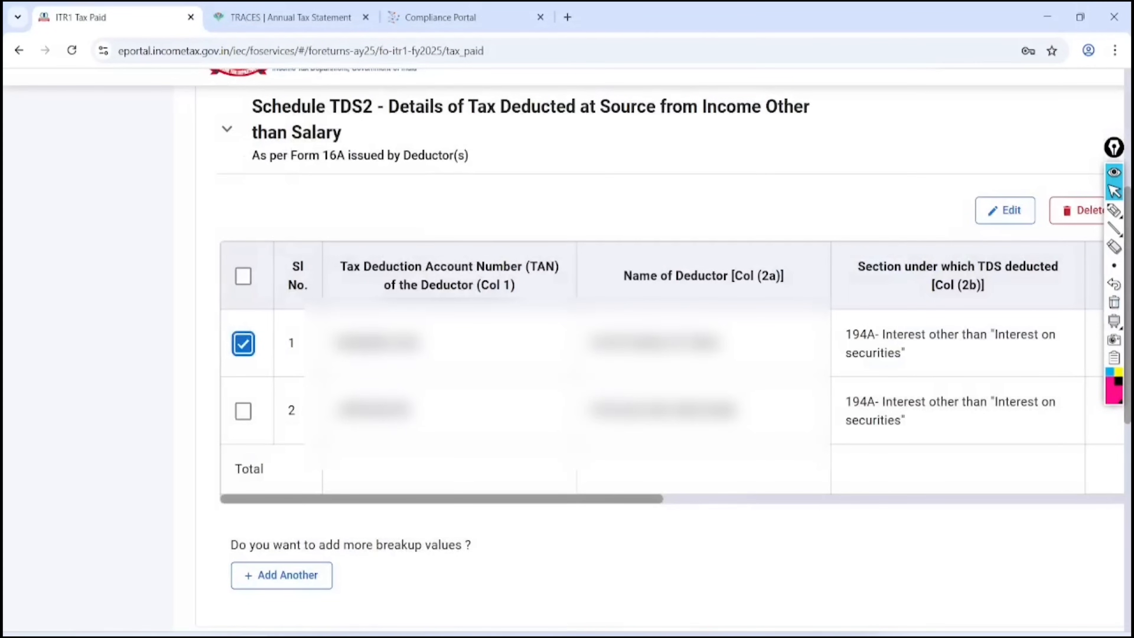
click(1004, 210)
scroll(563, 348, down, 4)
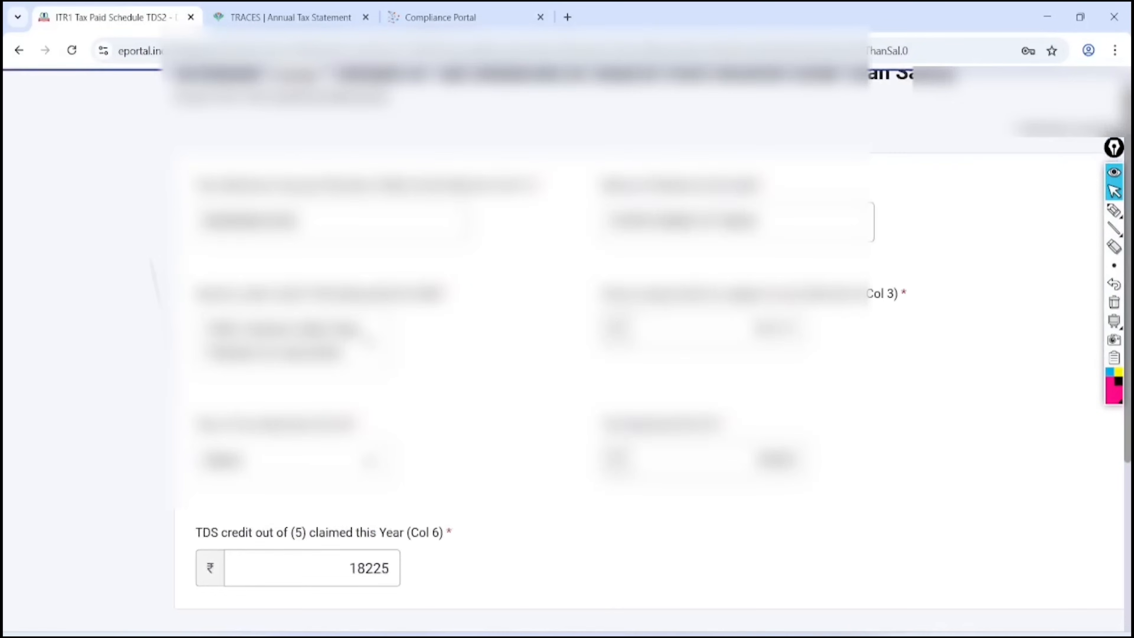
scroll(562, 348, down, 4)
click(291, 247)
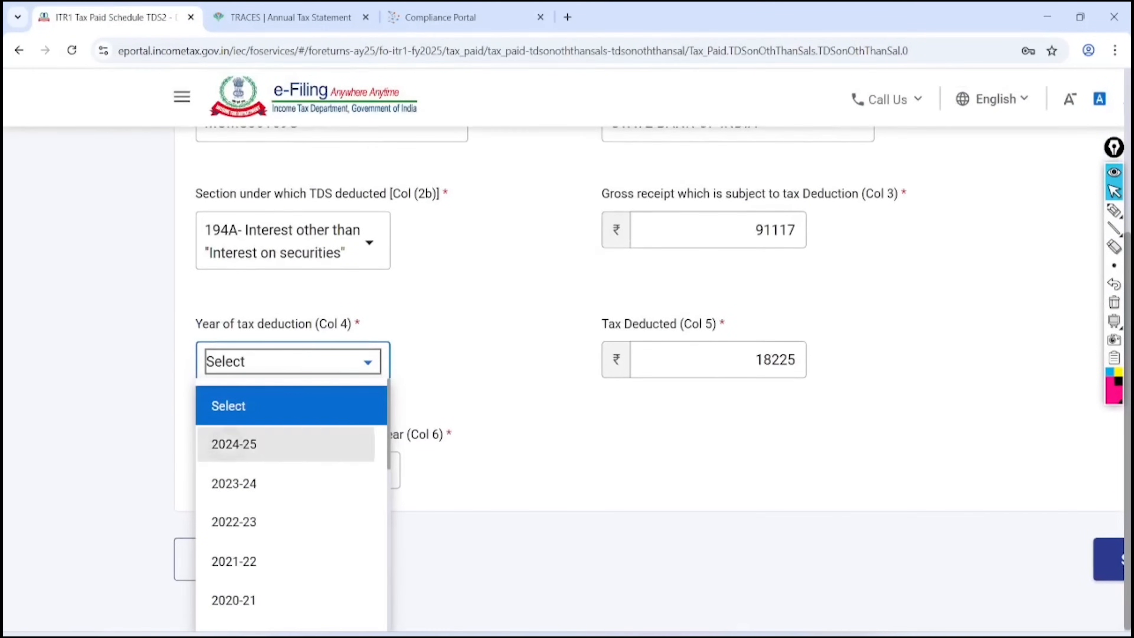
click(233, 444)
scroll(567, 348, right, 2)
click(1037, 466)
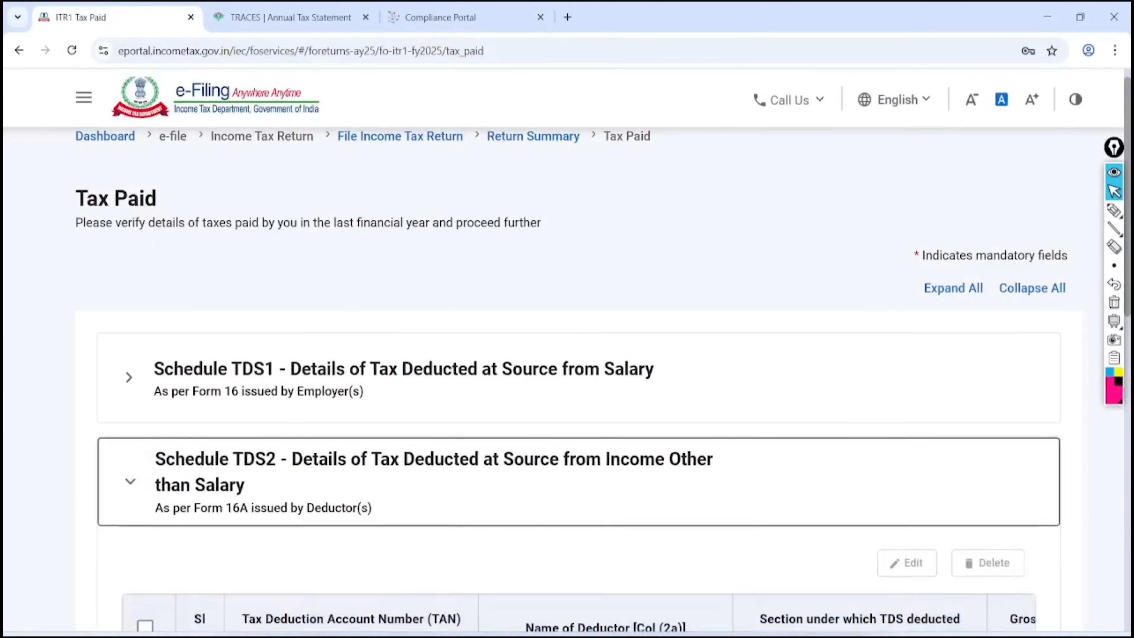
Set the second TDS2 entry's year of tax deduction to 2024-25 and save it
scroll(567, 353, down, 3)
click(145, 492)
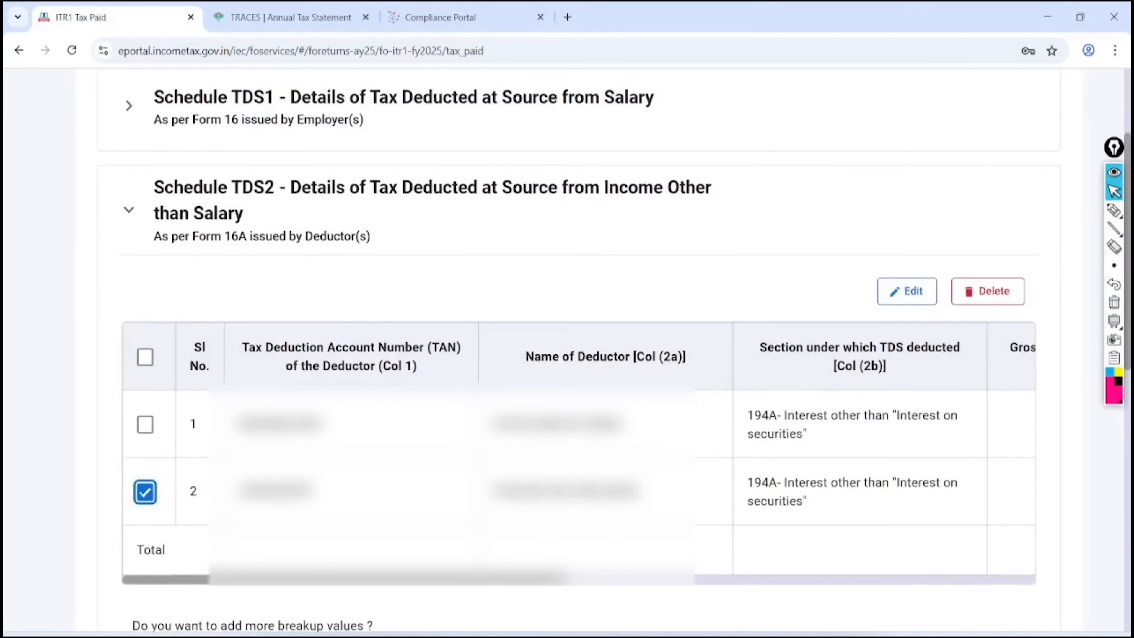
click(907, 291)
scroll(567, 353, down, 6)
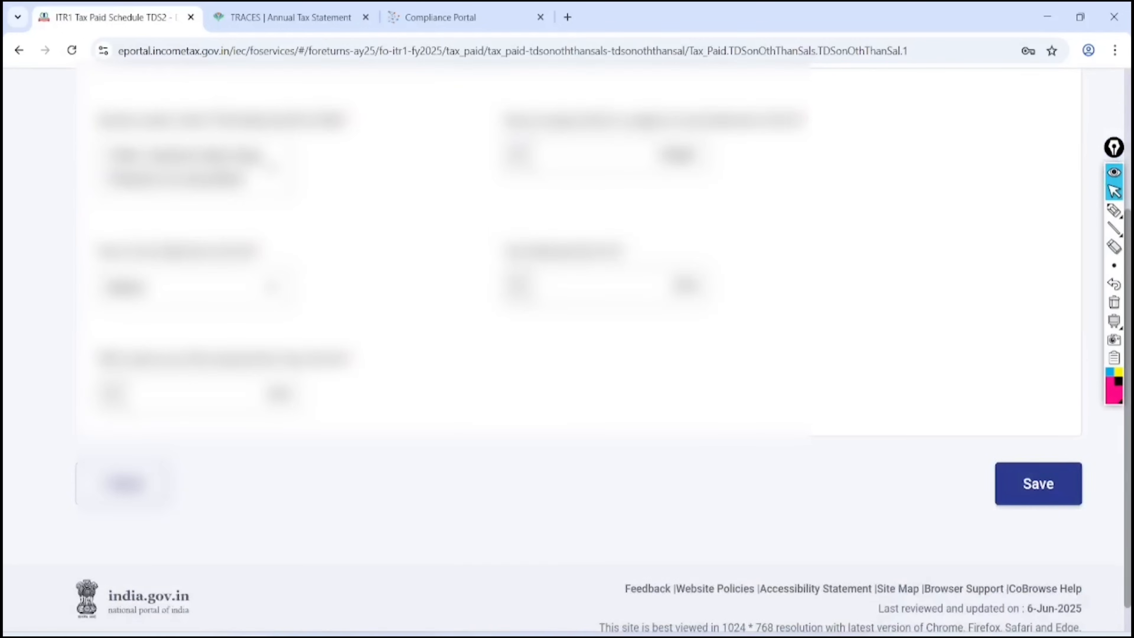
click(207, 289)
click(230, 484)
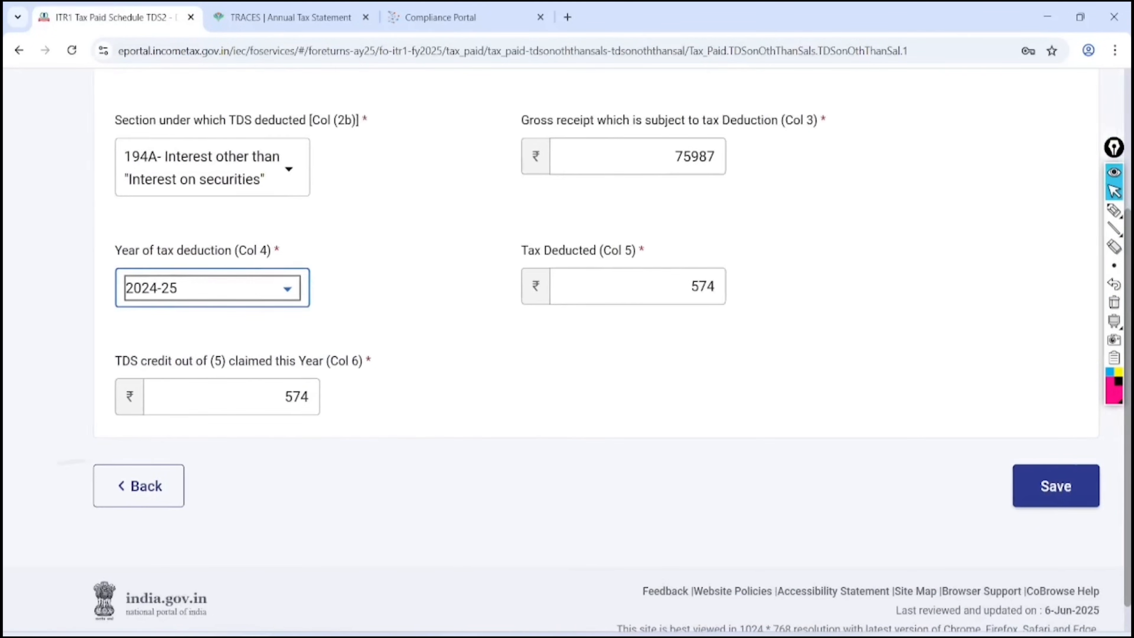
click(1056, 486)
Highlight the ₹18,799 Total Taxes Paid and confirm the Tax Paid details
scroll(567, 352, down, 5)
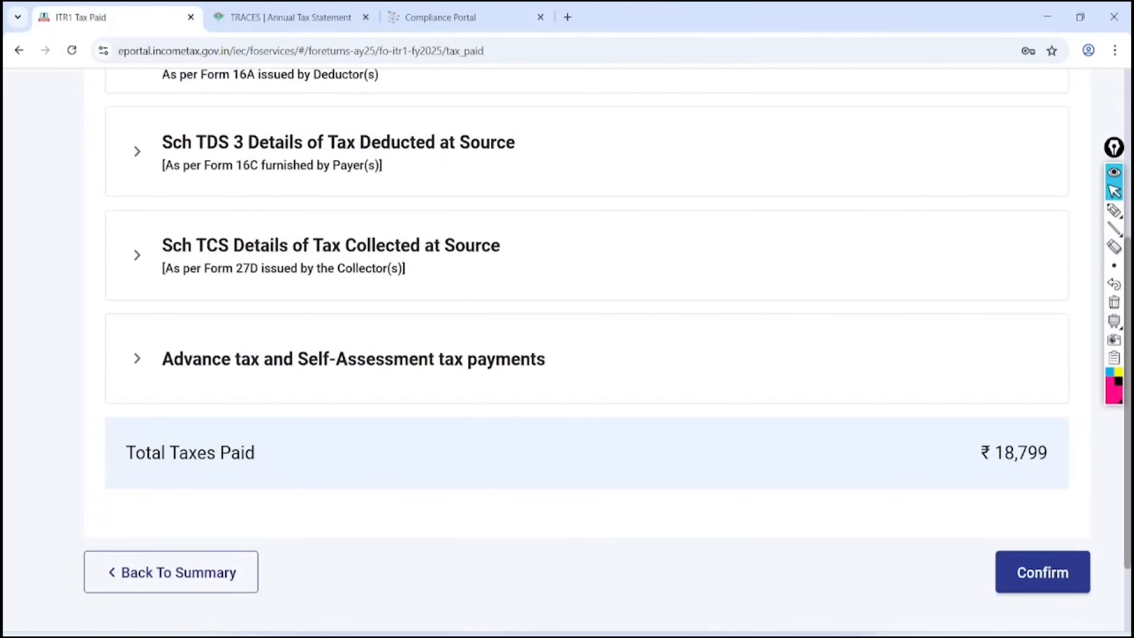
click(1113, 210)
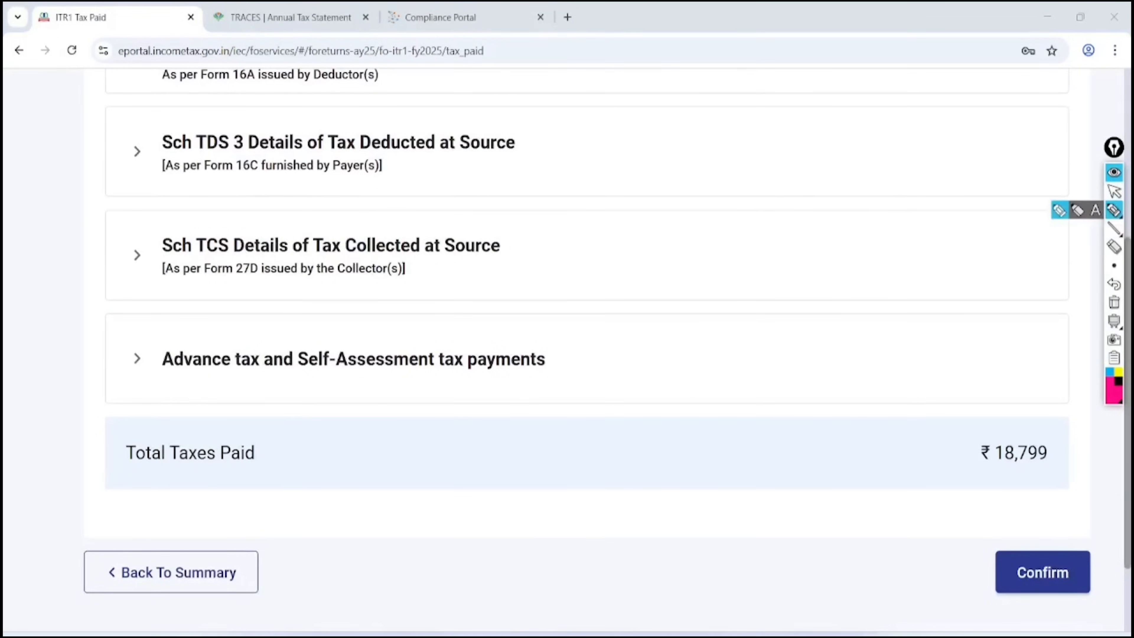
mouse_move(1048, 399)
mouse_down()
mouse_move(1026, 370)
mouse_move(1073, 402)
mouse_move(936, 464)
mouse_move(958, 382)
mouse_up()
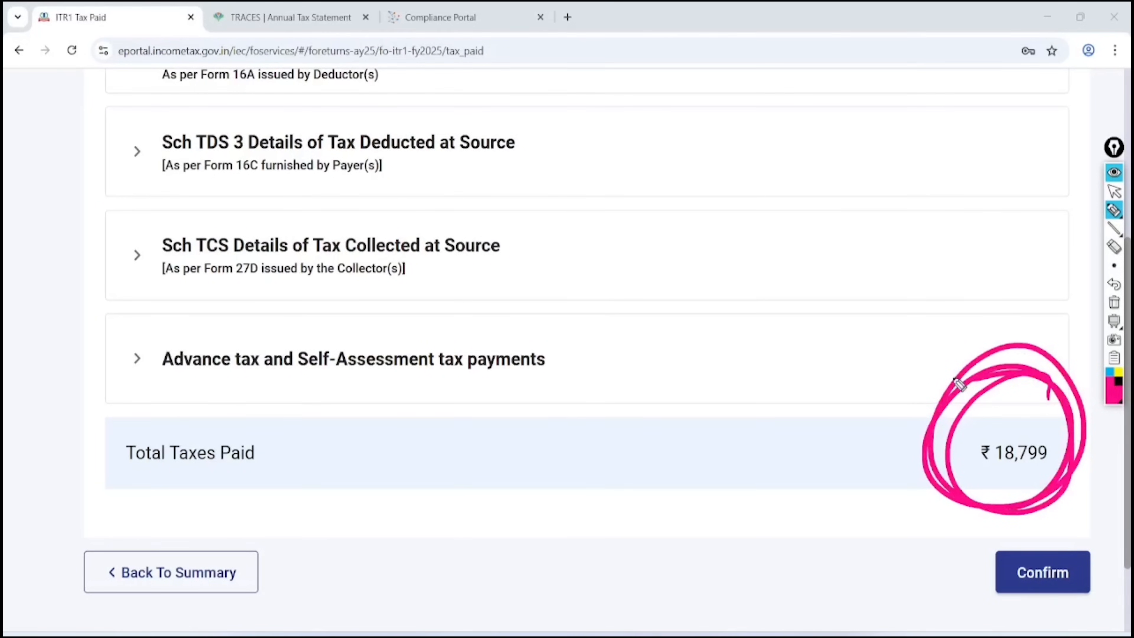
click(1114, 191)
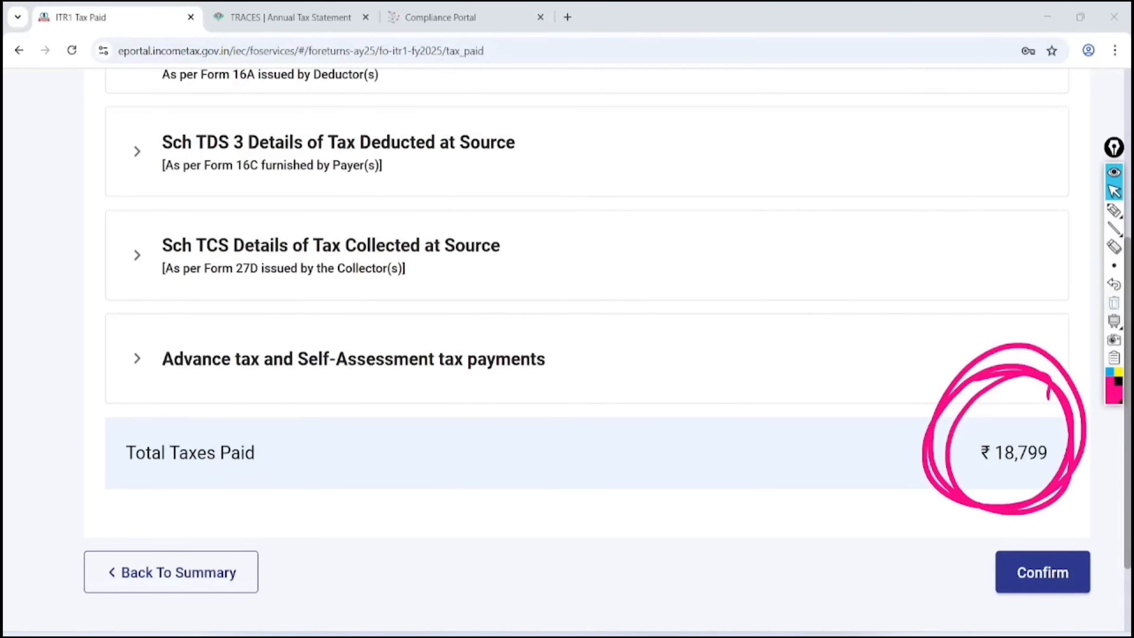
click(1113, 302)
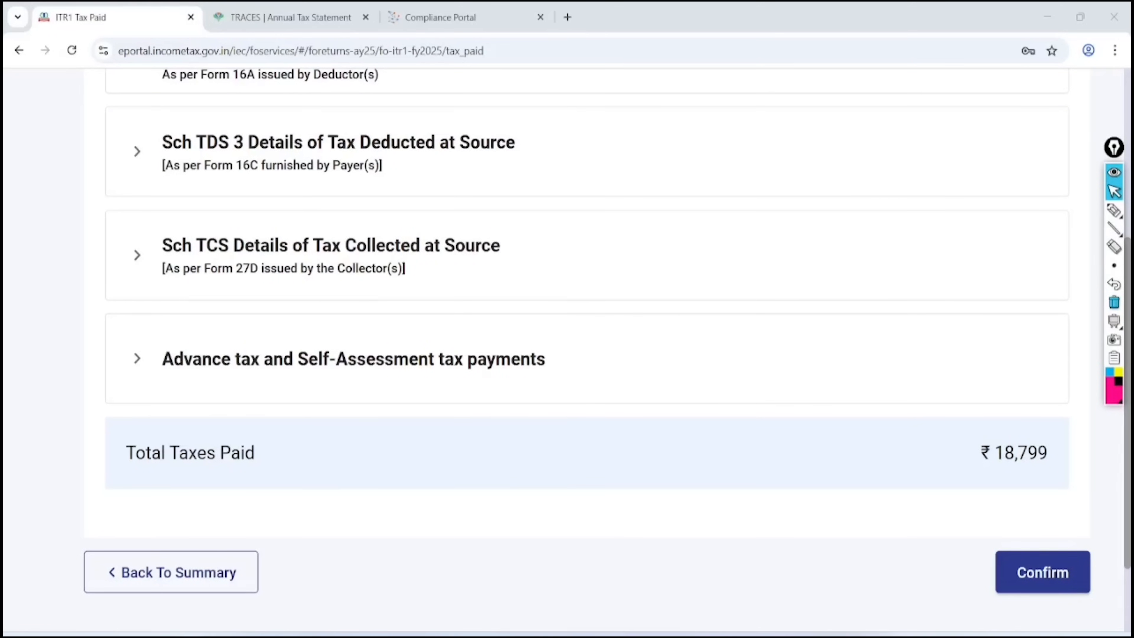
click(1042, 572)
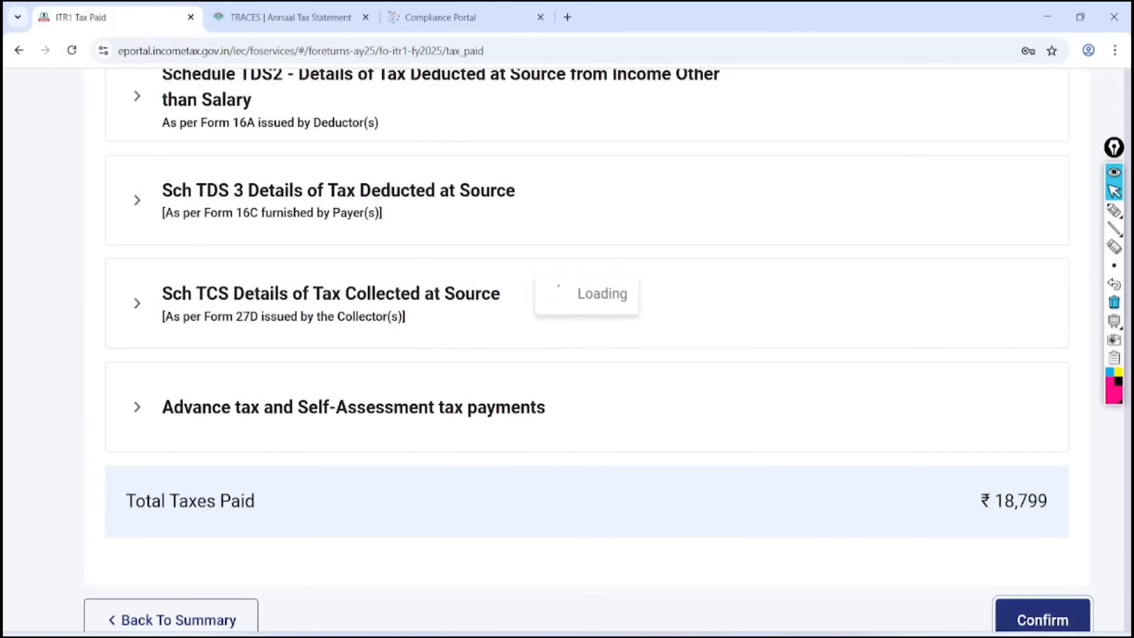
Open the tax liability details and mark the ₹5,93,696 gross total income and a 3L deductions note
click(352, 428)
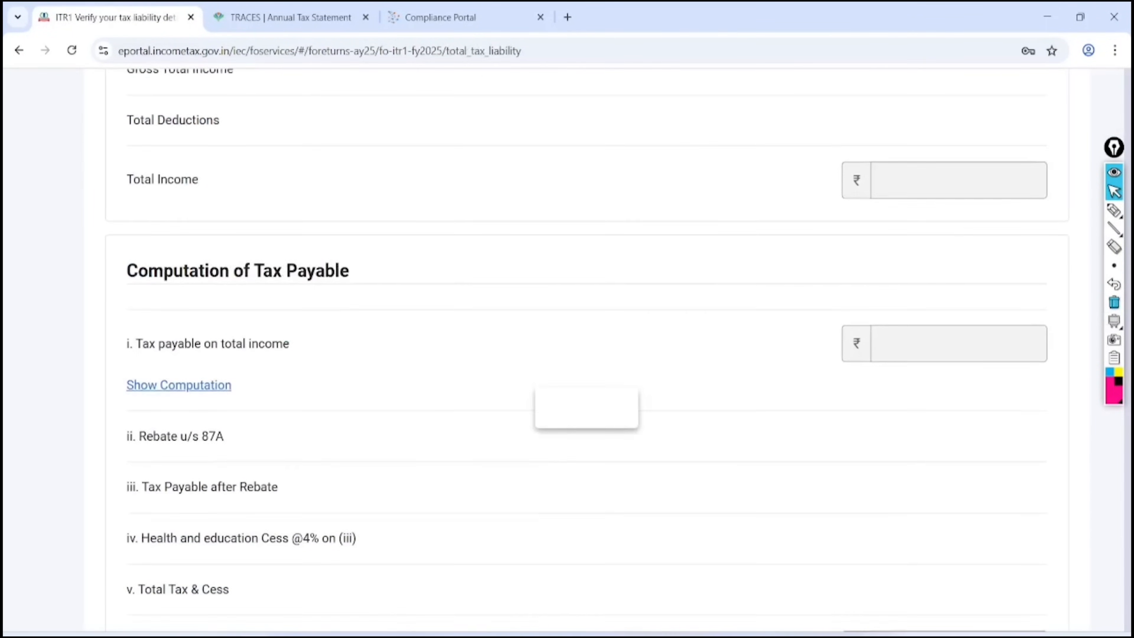
scroll(353, 429, down, 3)
scroll(586, 349, down, 1)
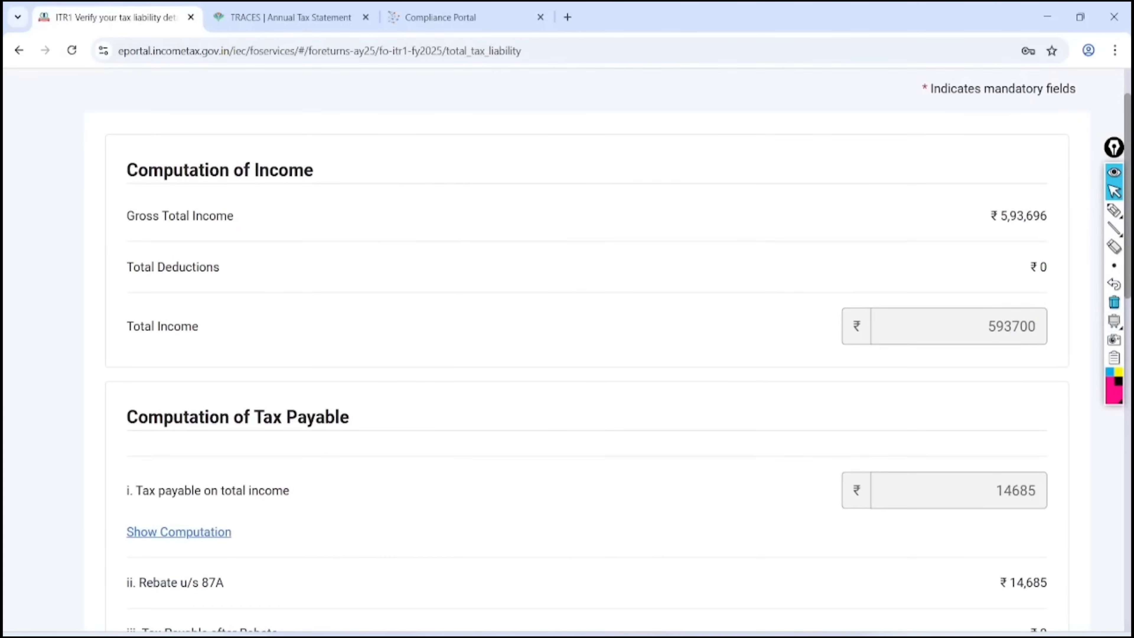
click(1114, 208)
mouse_move(1042, 178)
mouse_down()
mouse_move(970, 203)
mouse_move(1040, 181)
mouse_move(1028, 185)
mouse_up()
mouse_move(500, 260)
mouse_down()
mouse_move(492, 248)
mouse_move(531, 297)
mouse_up()
mouse_move(559, 181)
mouse_down()
mouse_move(564, 243)
mouse_move(616, 227)
mouse_up()
mouse_move(601, 137)
mouse_down()
mouse_move(459, 259)
mouse_move(540, 146)
mouse_up()
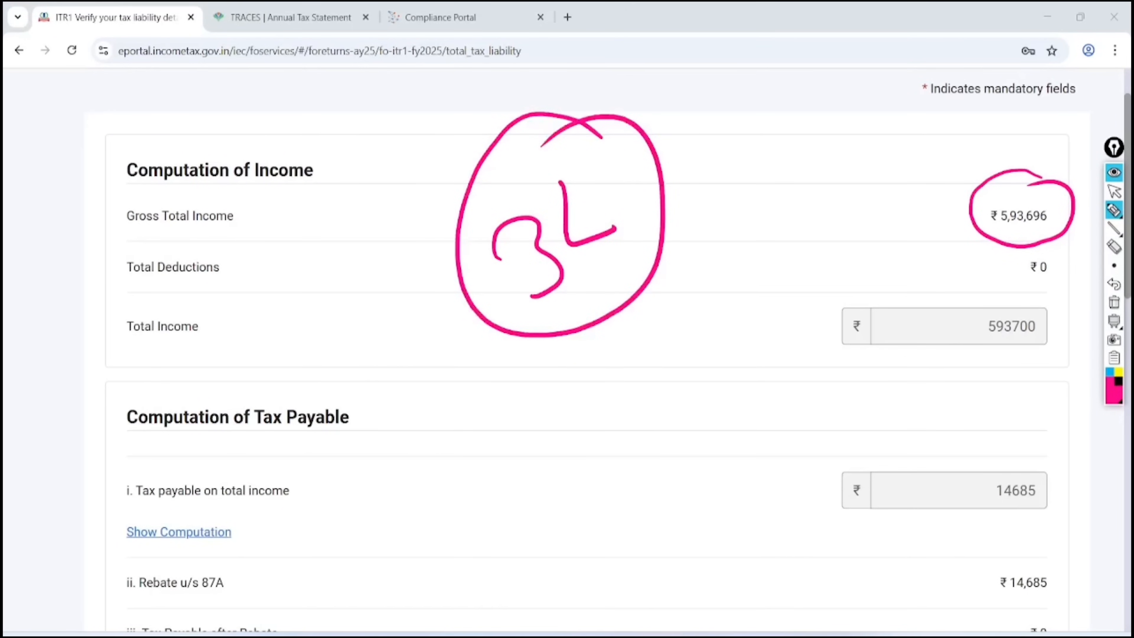
Annotate the ₹14,685 tax payable and Rebate u/s 87A with 7 lakh and 20K notes, then clear them
mouse_move(1054, 447)
mouse_down()
mouse_move(1007, 430)
mouse_move(1076, 484)
mouse_move(1006, 523)
mouse_move(970, 522)
mouse_move(1064, 458)
mouse_up()
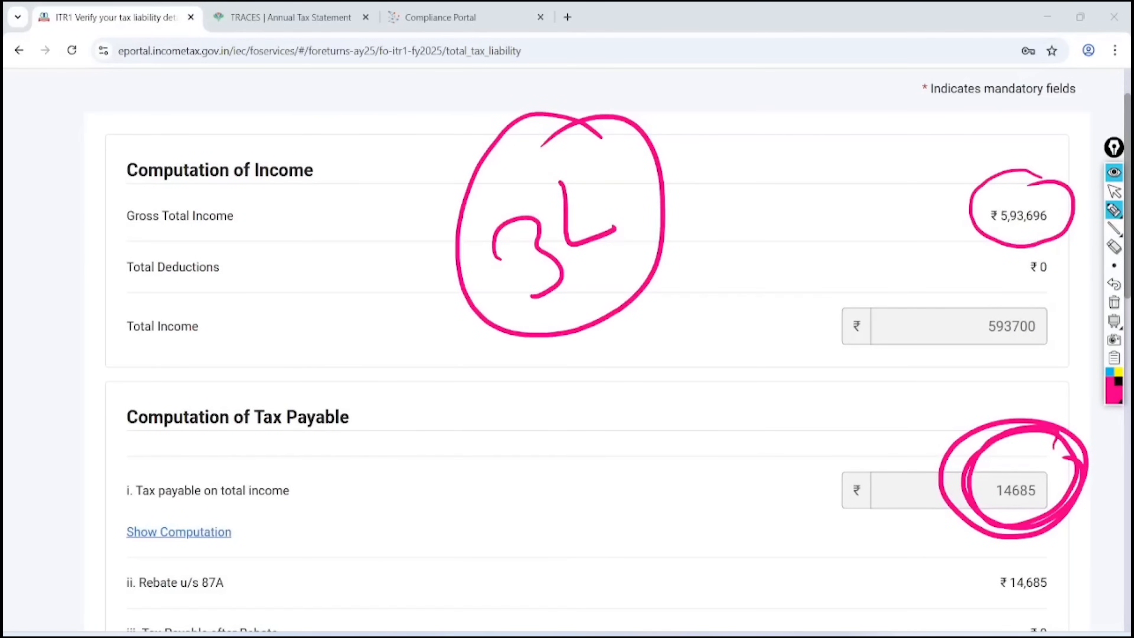
mouse_move(243, 544)
mouse_down()
mouse_move(107, 554)
mouse_move(232, 518)
mouse_up()
drag(351, 511, 411, 560)
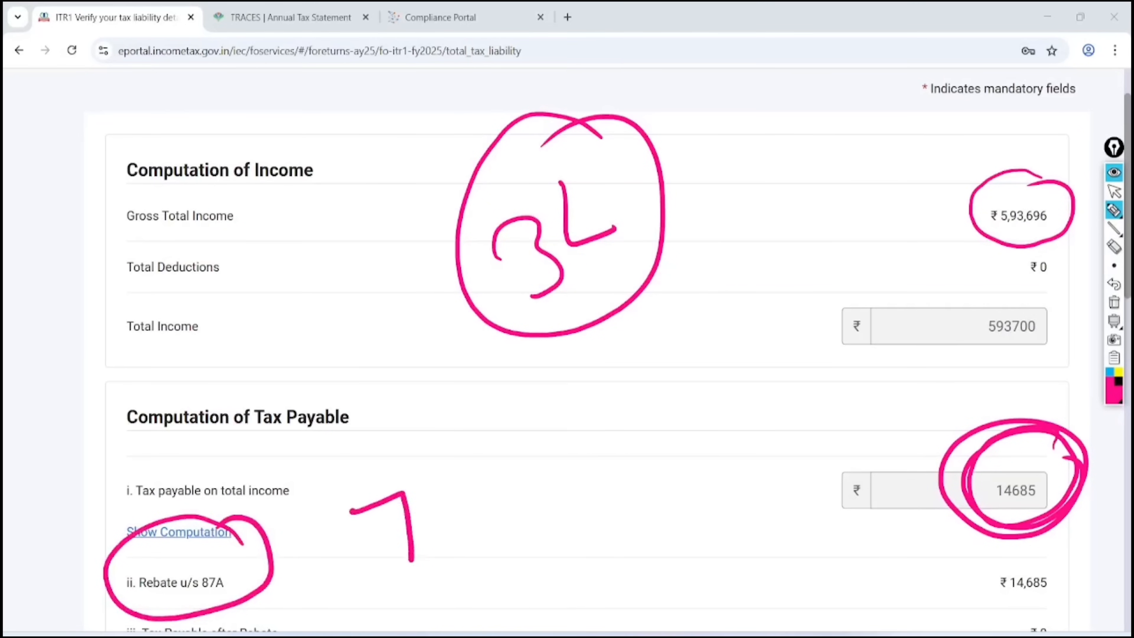
mouse_move(436, 468)
mouse_down()
mouse_move(437, 518)
mouse_move(481, 516)
mouse_up()
mouse_move(468, 457)
mouse_down()
mouse_move(485, 502)
mouse_move(523, 494)
mouse_move(552, 407)
mouse_up()
drag(553, 407, 581, 465)
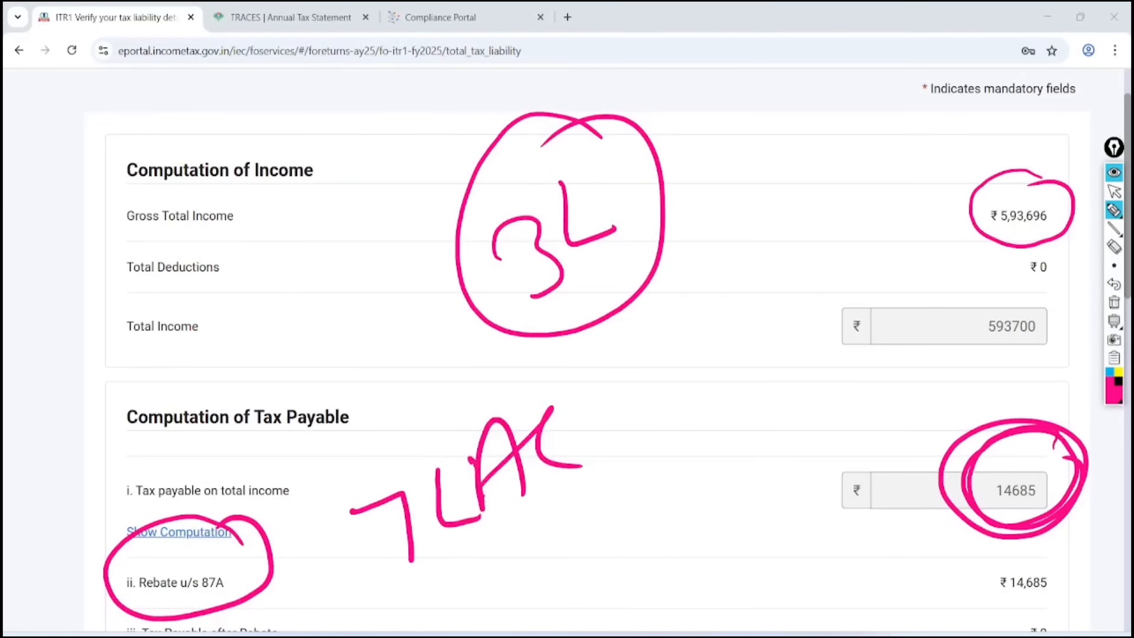
mouse_move(427, 590)
mouse_down()
mouse_move(558, 514)
mouse_move(573, 532)
mouse_up()
mouse_move(624, 391)
mouse_down()
mouse_move(640, 436)
mouse_move(712, 417)
mouse_up()
drag(716, 371, 736, 353)
drag(747, 306, 779, 408)
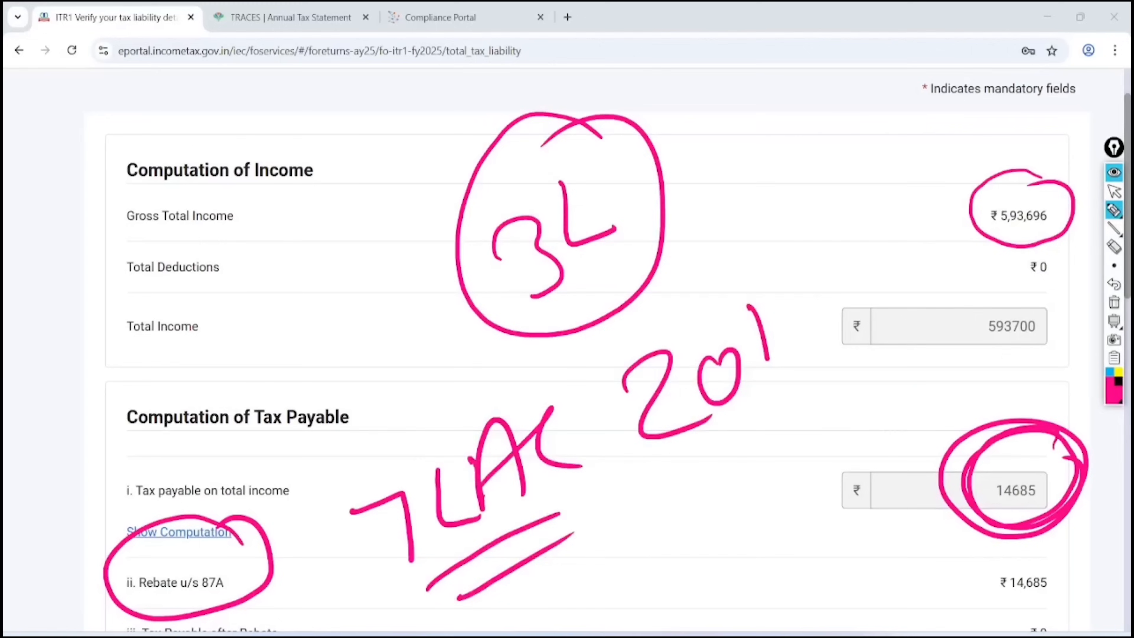
drag(786, 321, 822, 383)
drag(691, 456, 814, 419)
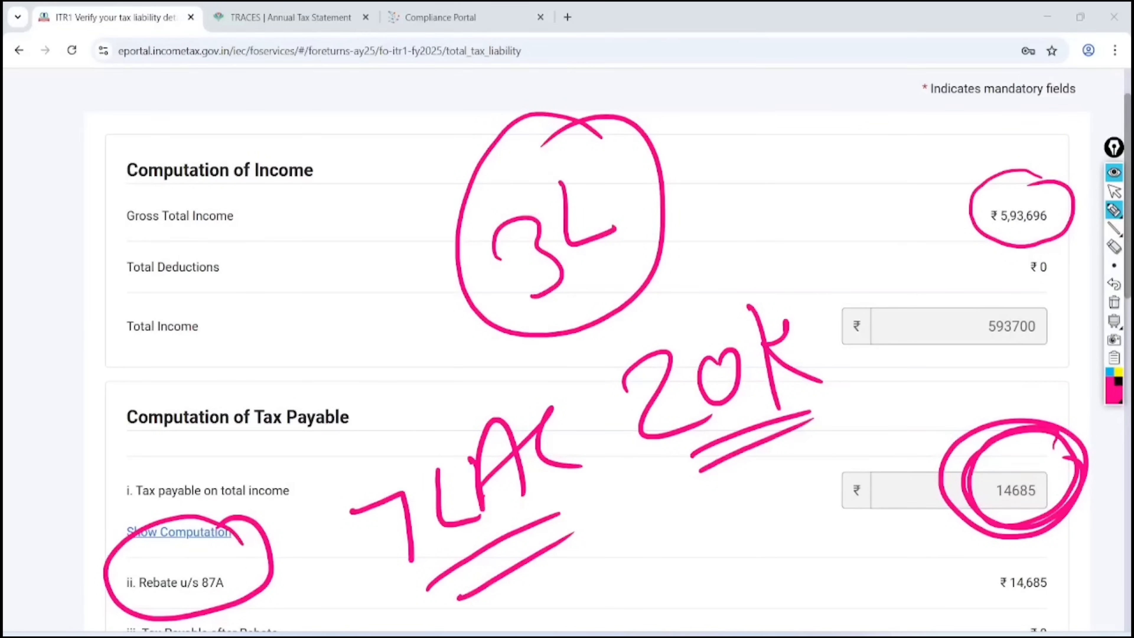
click(1113, 302)
click(1113, 191)
Highlight the ₹0 tax, fee and interest totals and confirm the tax liability details
scroll(586, 350, down, 5)
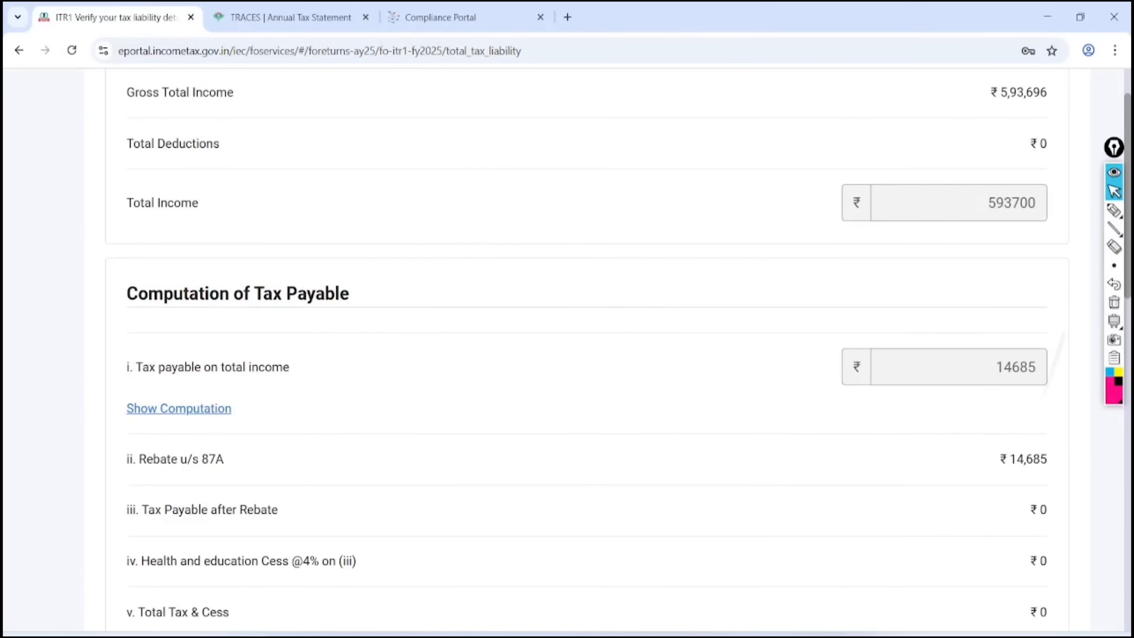
scroll(586, 350, down, 10)
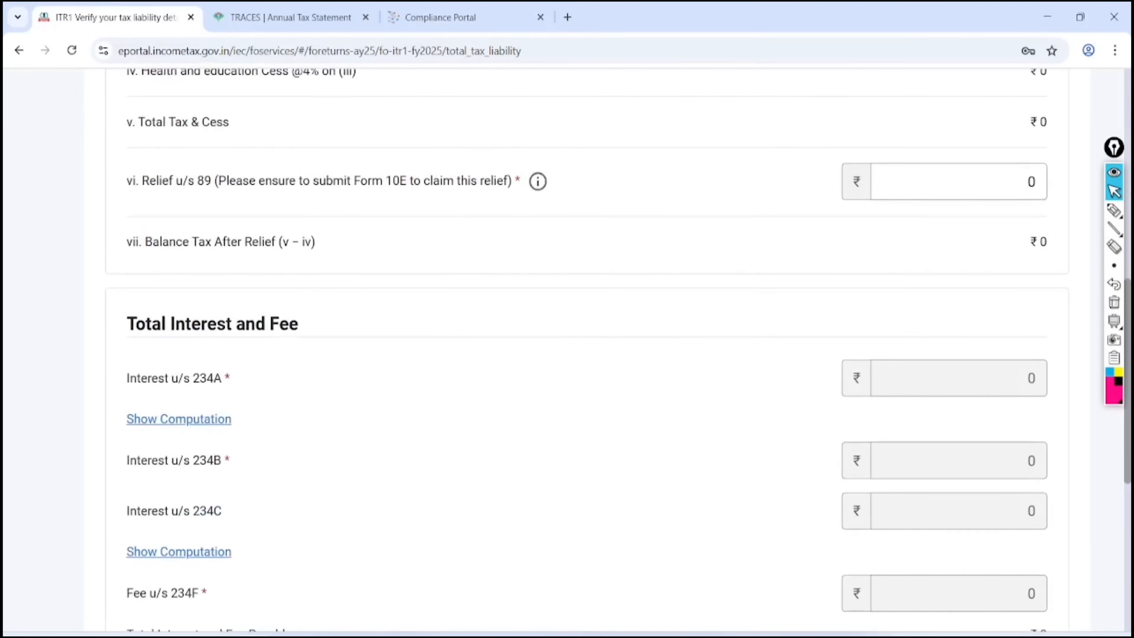
click(1114, 210)
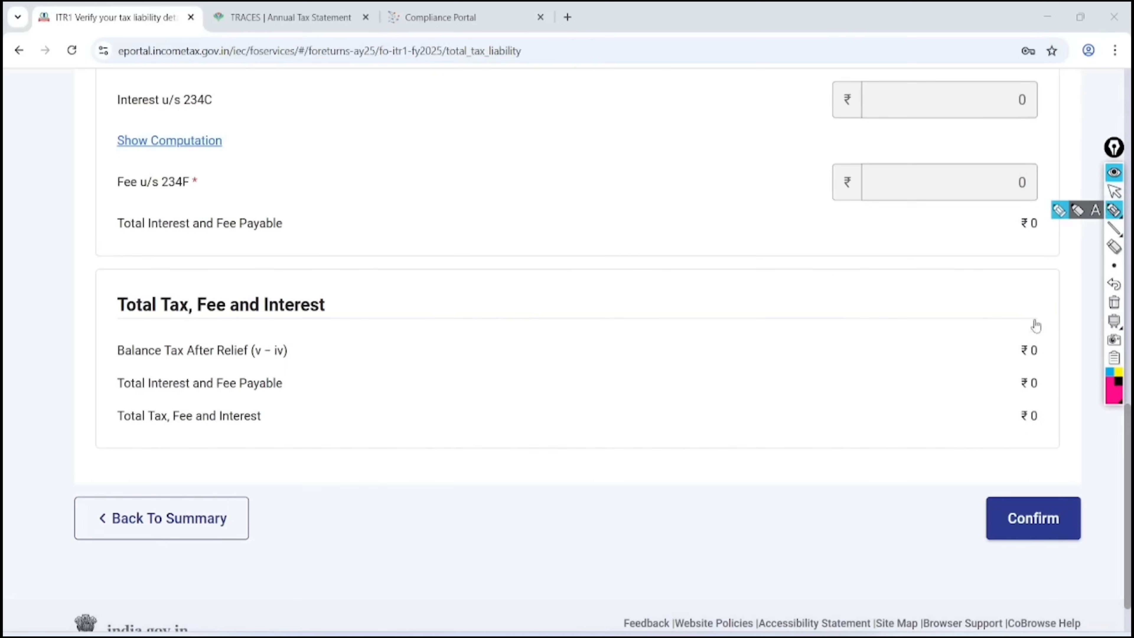
mouse_move(1045, 299)
mouse_down()
mouse_move(1012, 455)
mouse_move(1088, 443)
mouse_move(988, 318)
mouse_up()
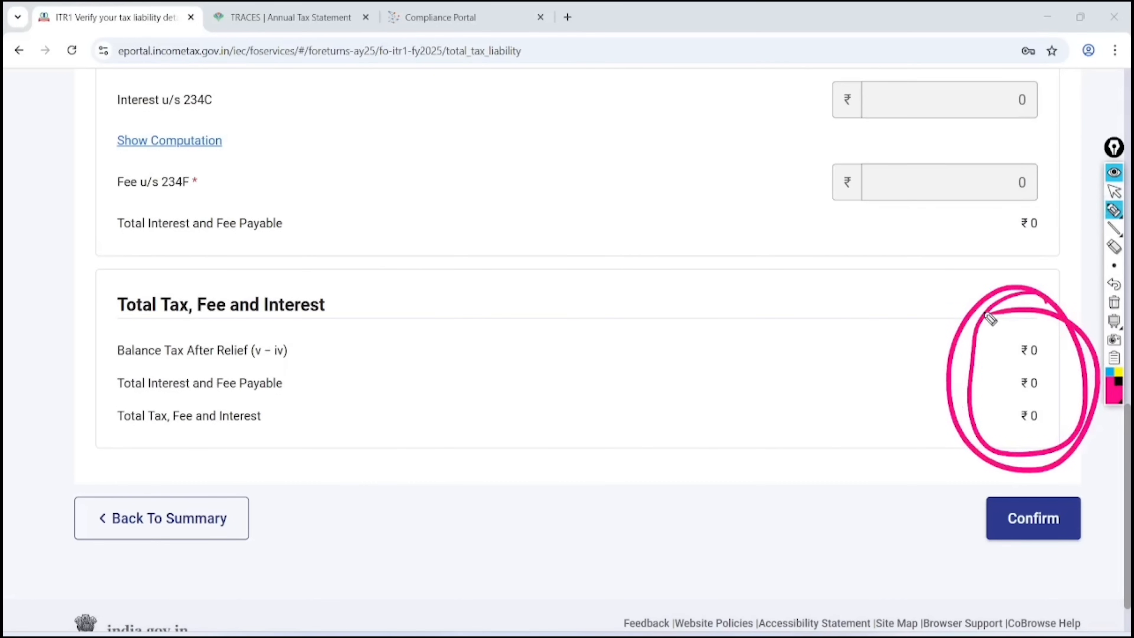
click(1113, 302)
click(1114, 191)
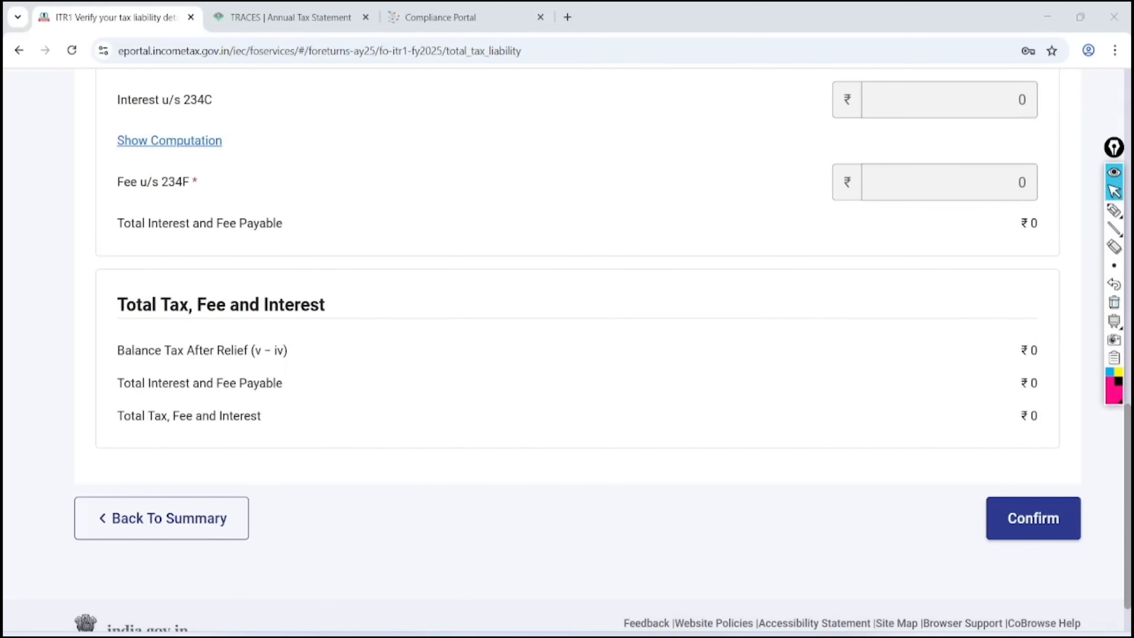
click(1032, 518)
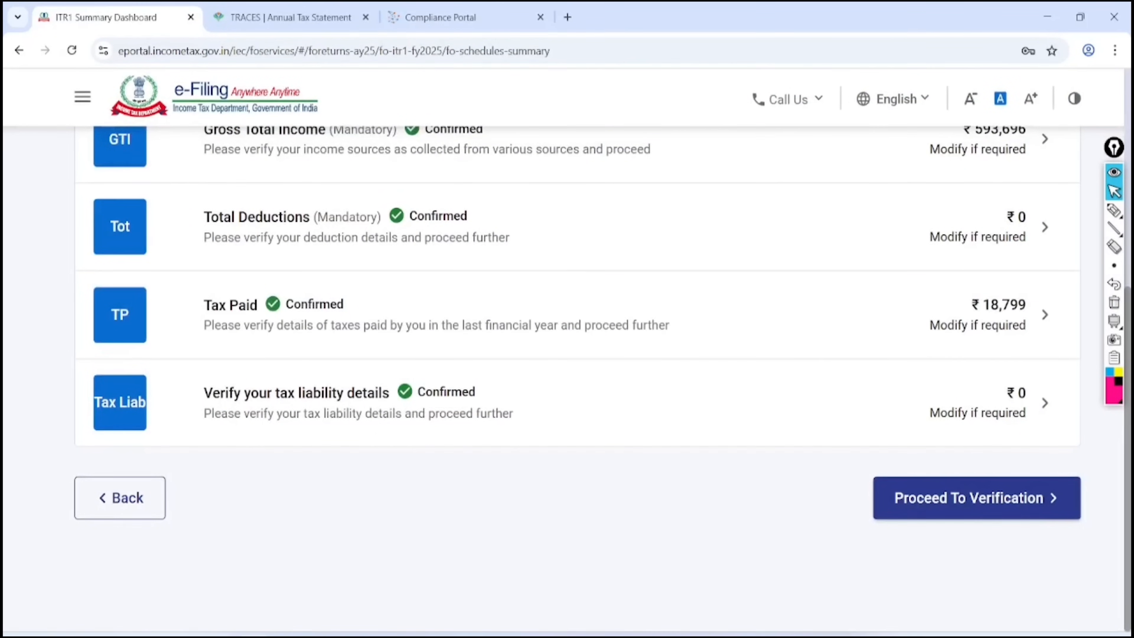
Check the ₹18,800 refund in Tax Summary Details, then go to Preview And Submit Your Return
click(977, 497)
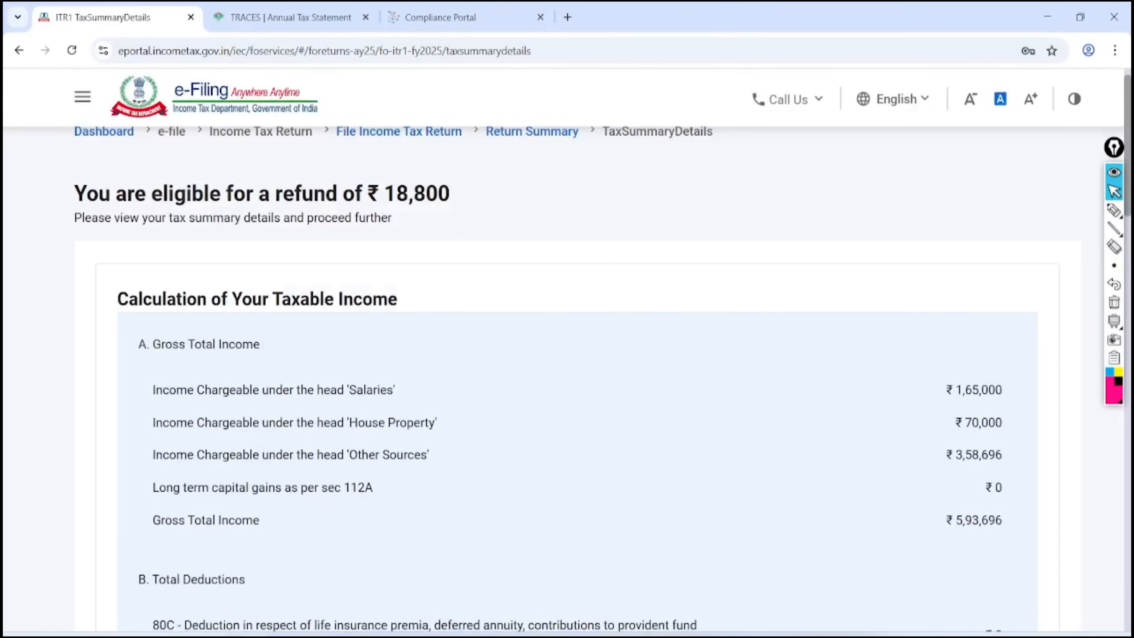
click(1113, 210)
mouse_move(527, 144)
mouse_down()
mouse_move(488, 116)
mouse_move(101, 279)
mouse_move(429, 105)
mouse_move(393, 118)
mouse_up()
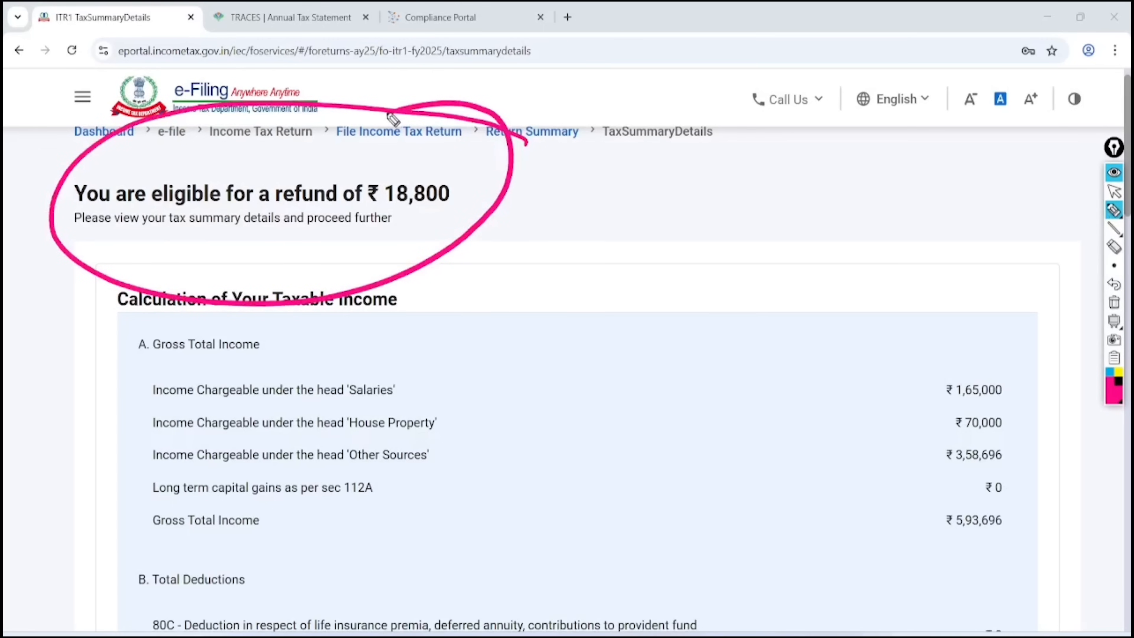
click(1114, 191)
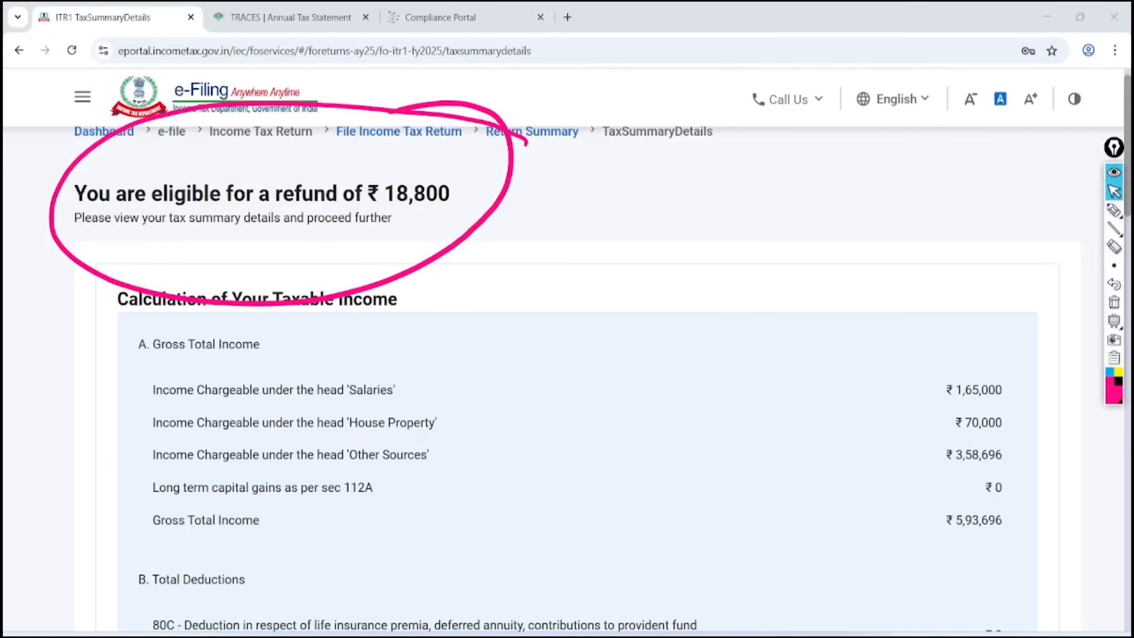
click(1114, 302)
scroll(567, 357, down, 20)
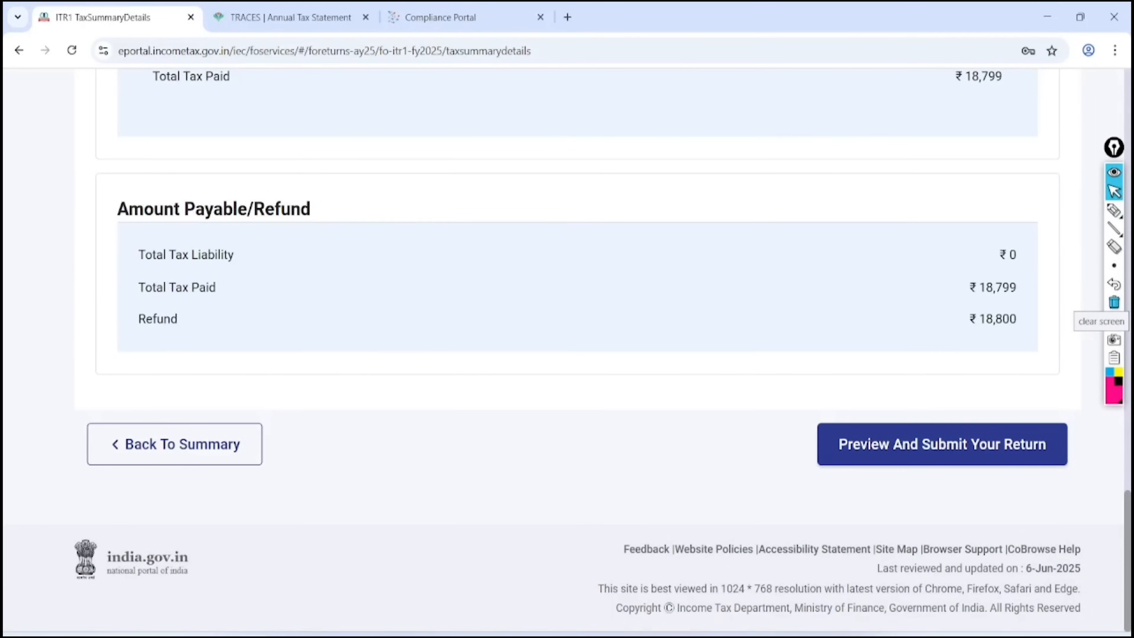
click(964, 440)
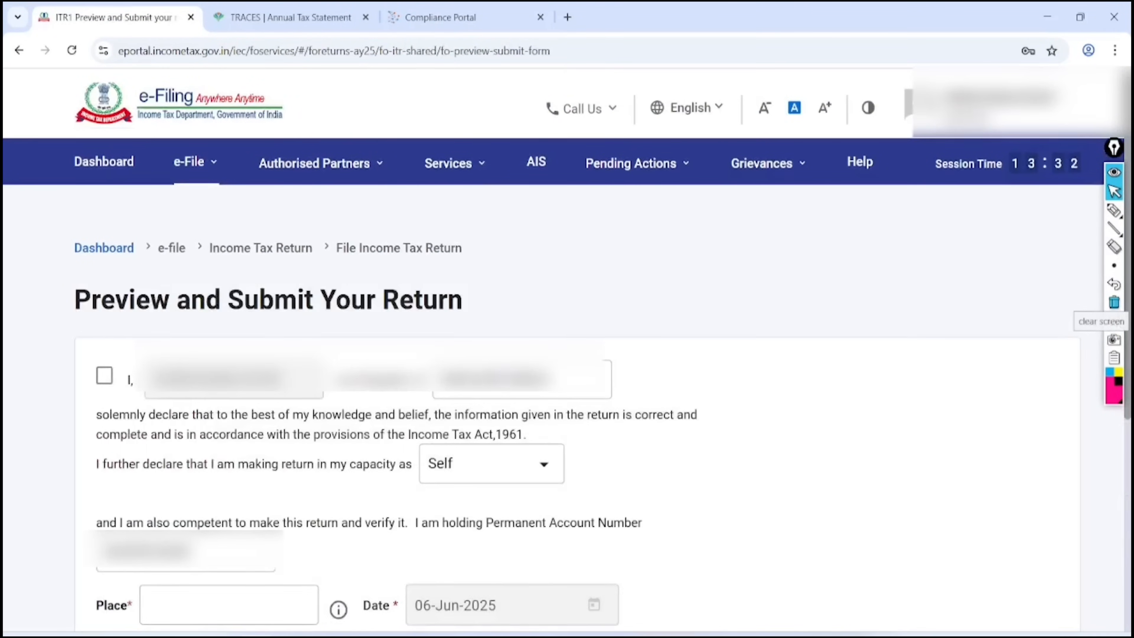
Accept the self-declaration and enter 'jaipur' as the place of filing
click(104, 375)
scroll(567, 357, down, 6)
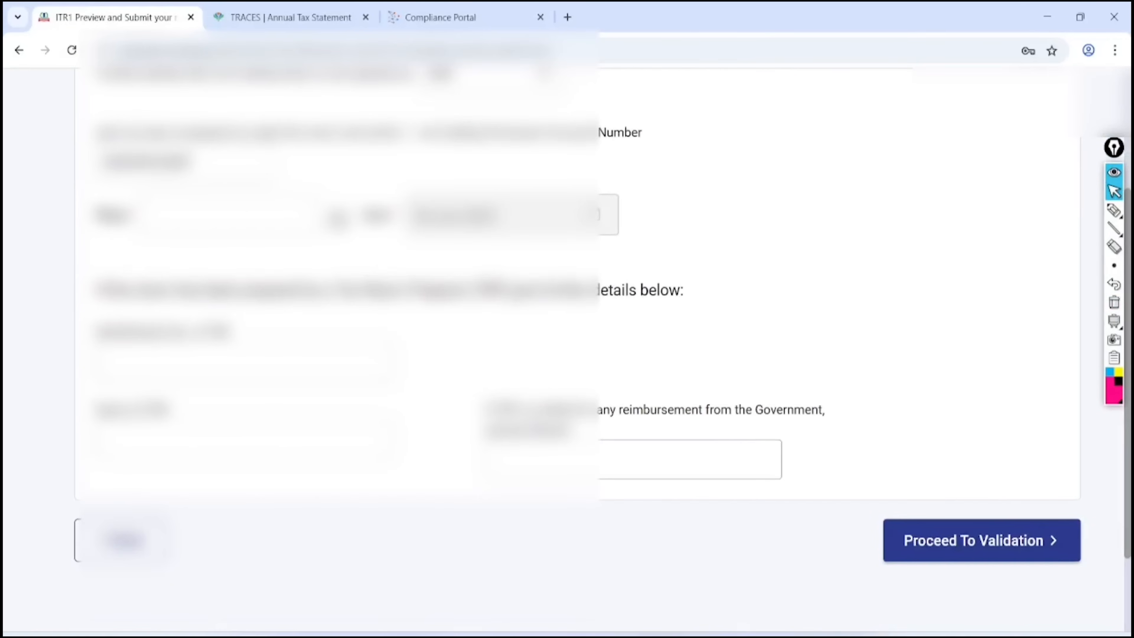
click(223, 215)
text(jai)
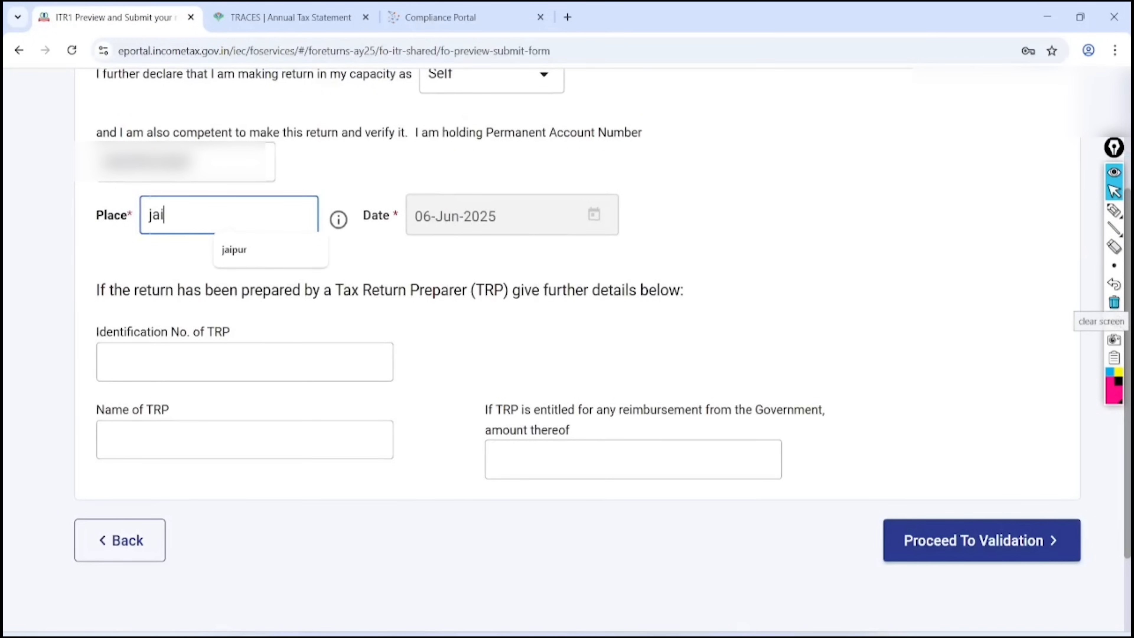
text(pur)
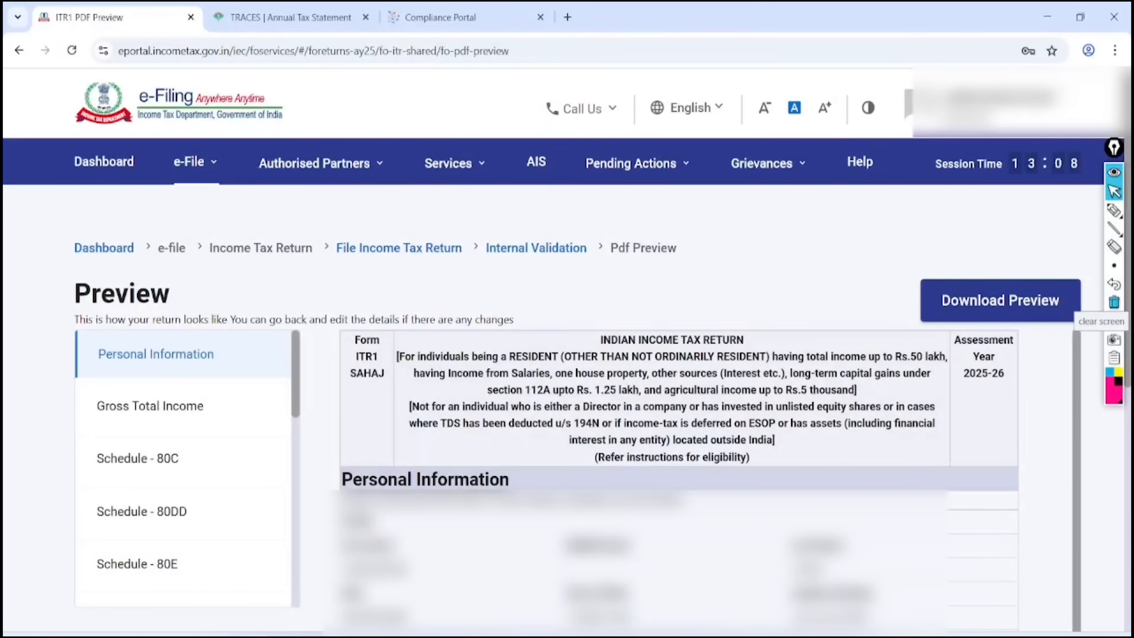
scroll(679, 447, down, 15)
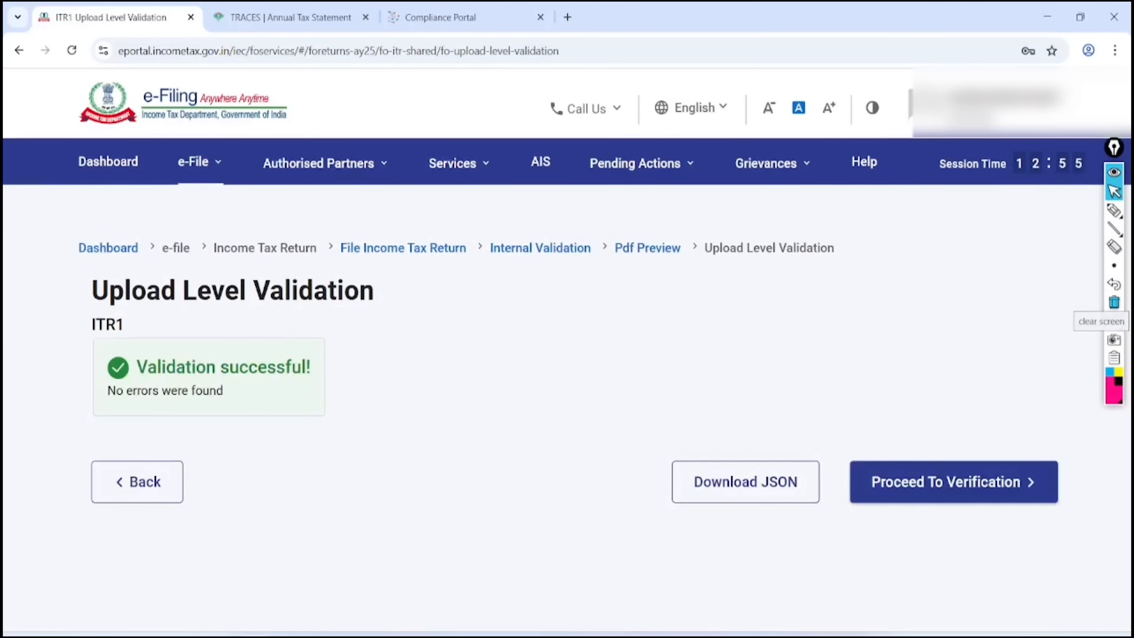
Choose E-Verify Now and select OTP on the Aadhaar-linked mobile as the verification method
click(953, 481)
scroll(567, 348, down, 3)
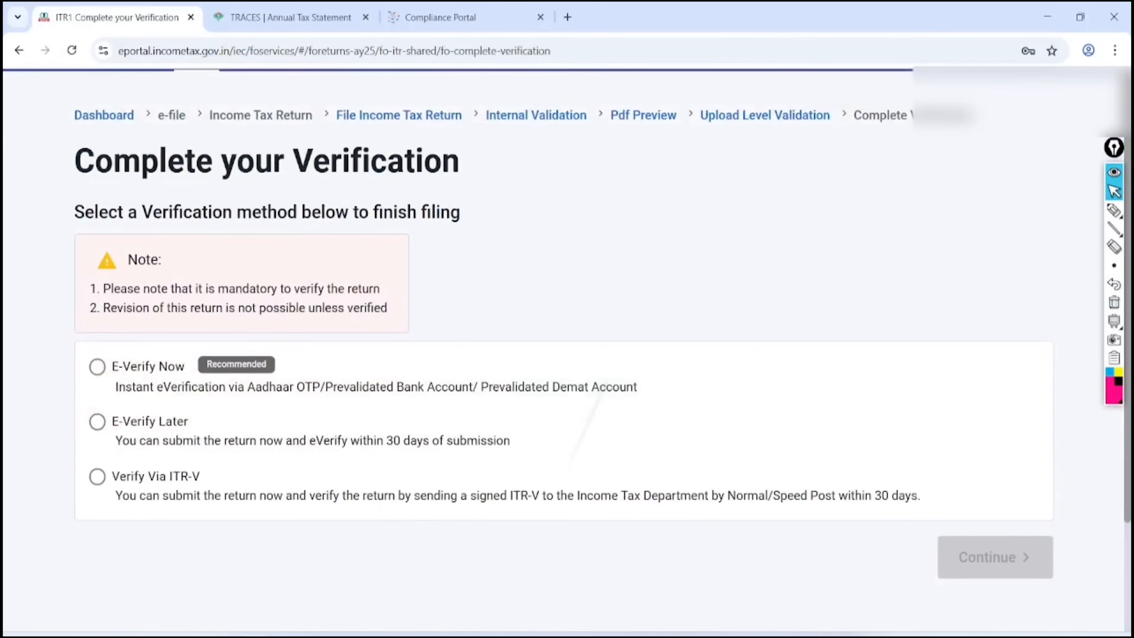
scroll(566, 348, down, 3)
click(97, 366)
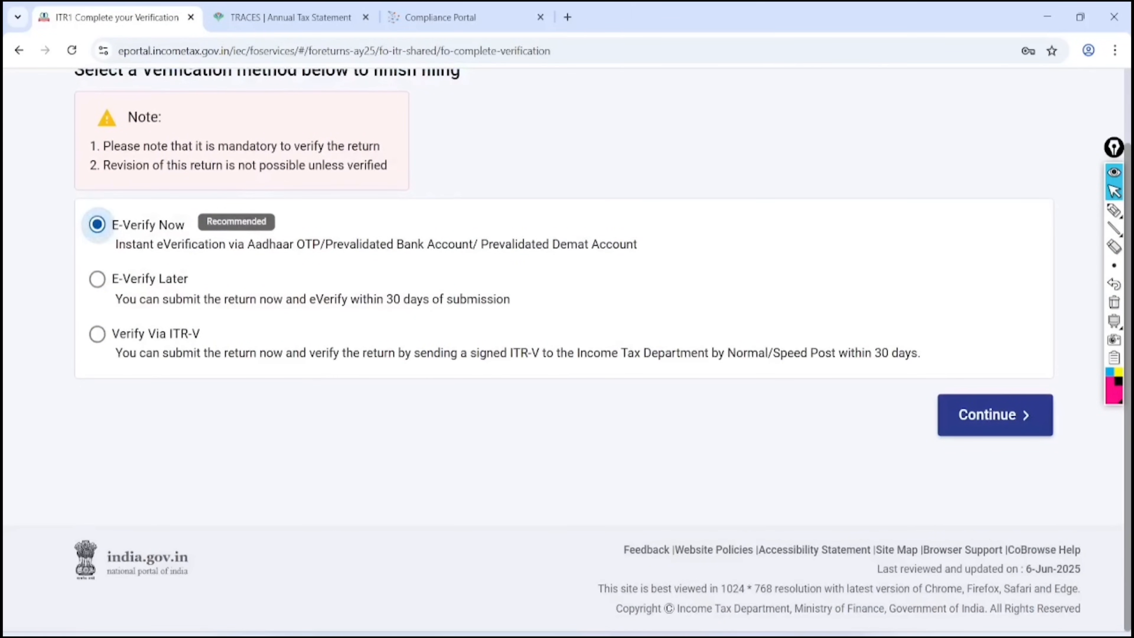
click(995, 415)
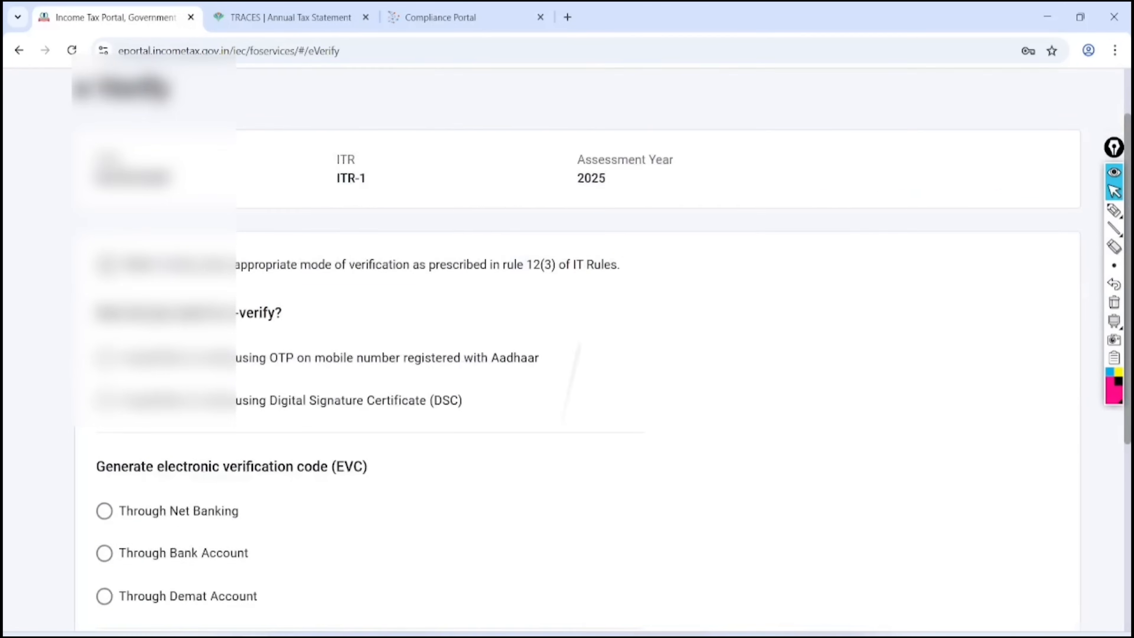
scroll(567, 349, down, 3)
click(104, 195)
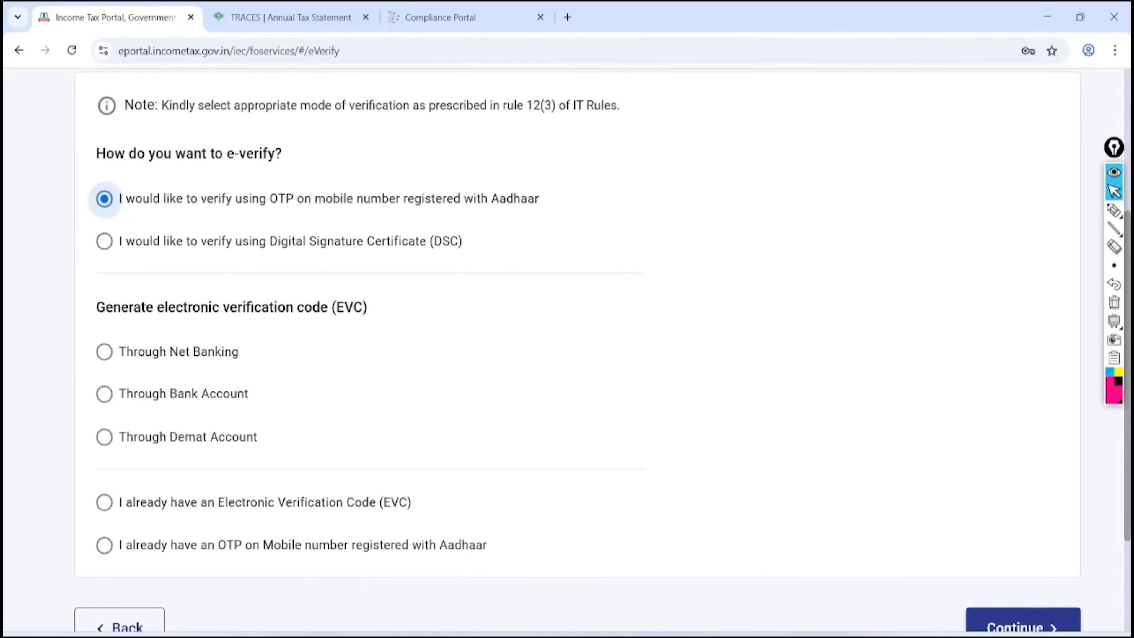
click(1022, 625)
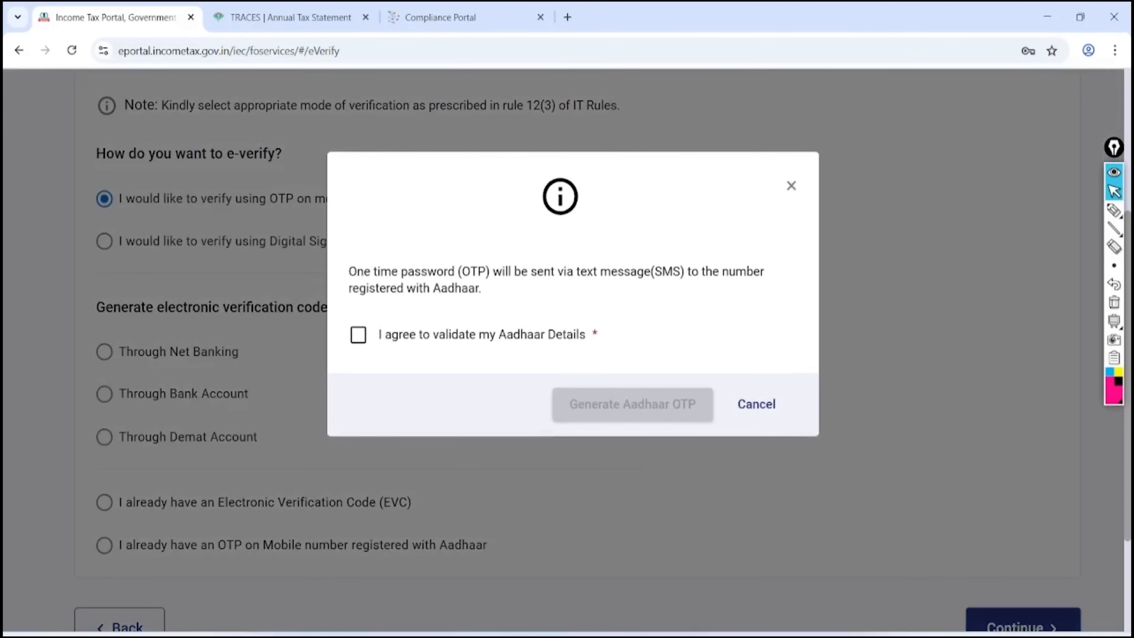
Agree to Aadhaar validation, generate the Aadhaar OTP, and enter the six-digit code
click(358, 334)
click(632, 404)
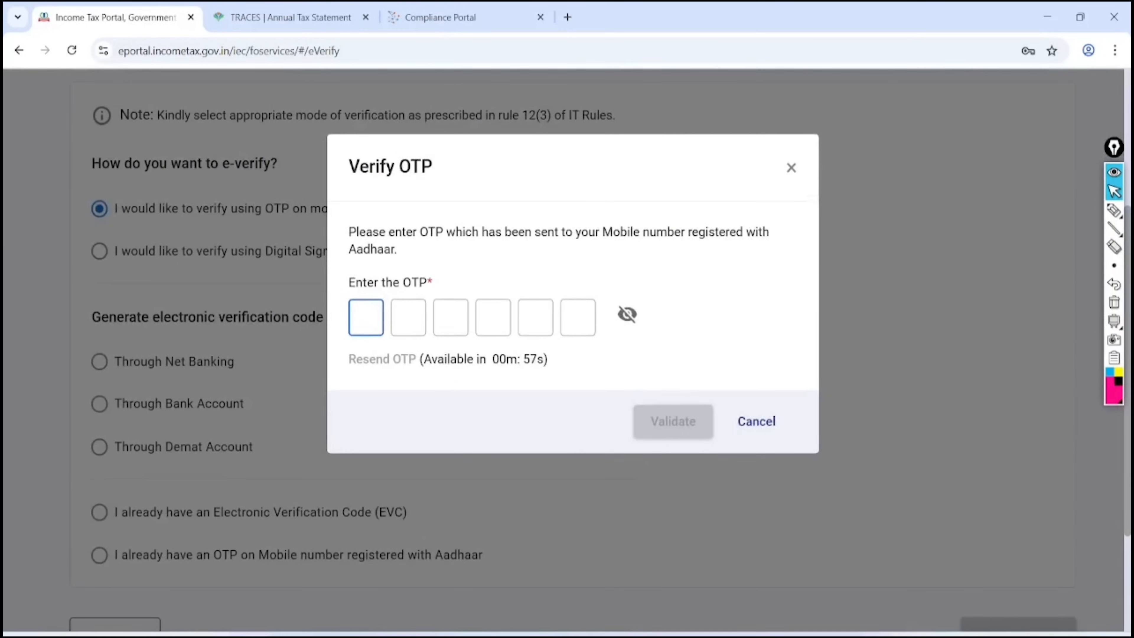
text(•••••4)
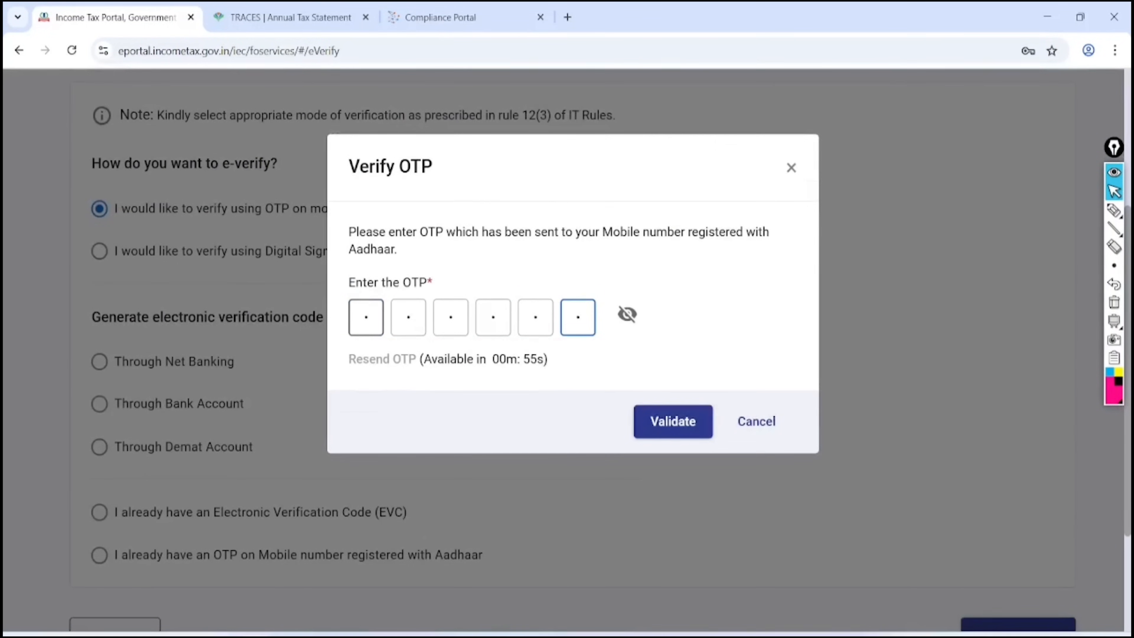